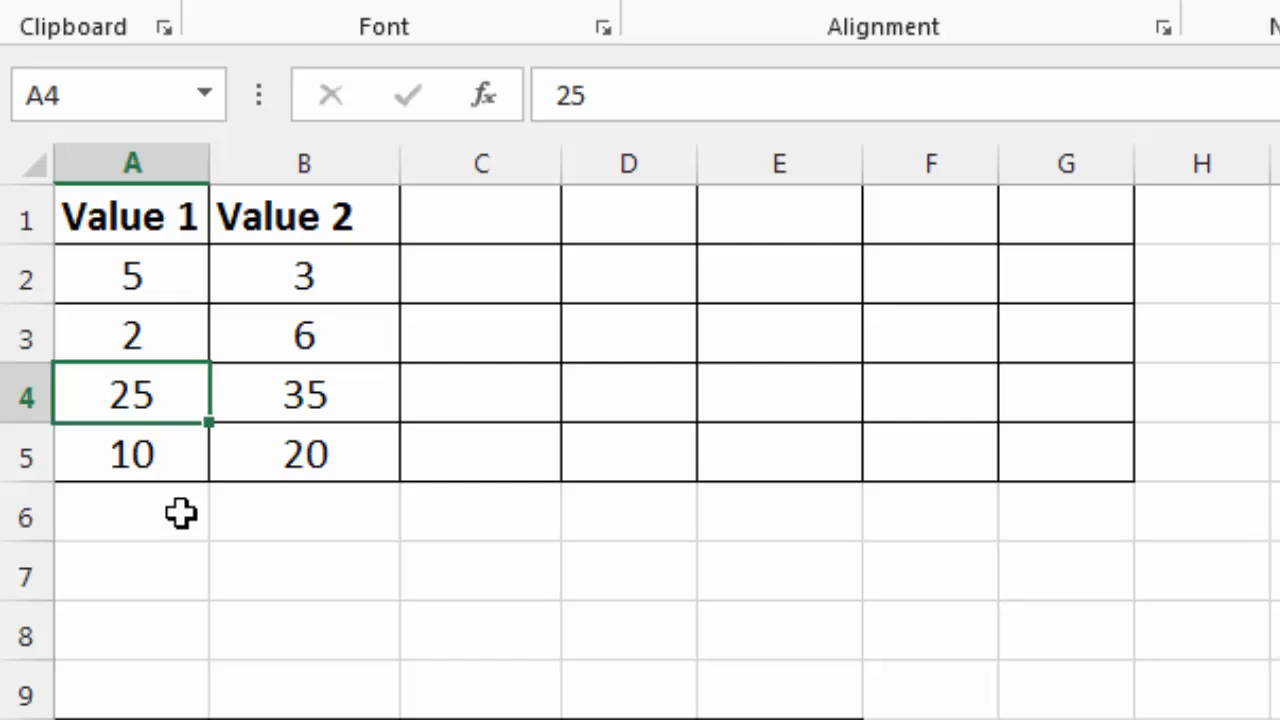
{"action": "left_click", "coordinate": [140, 337]}
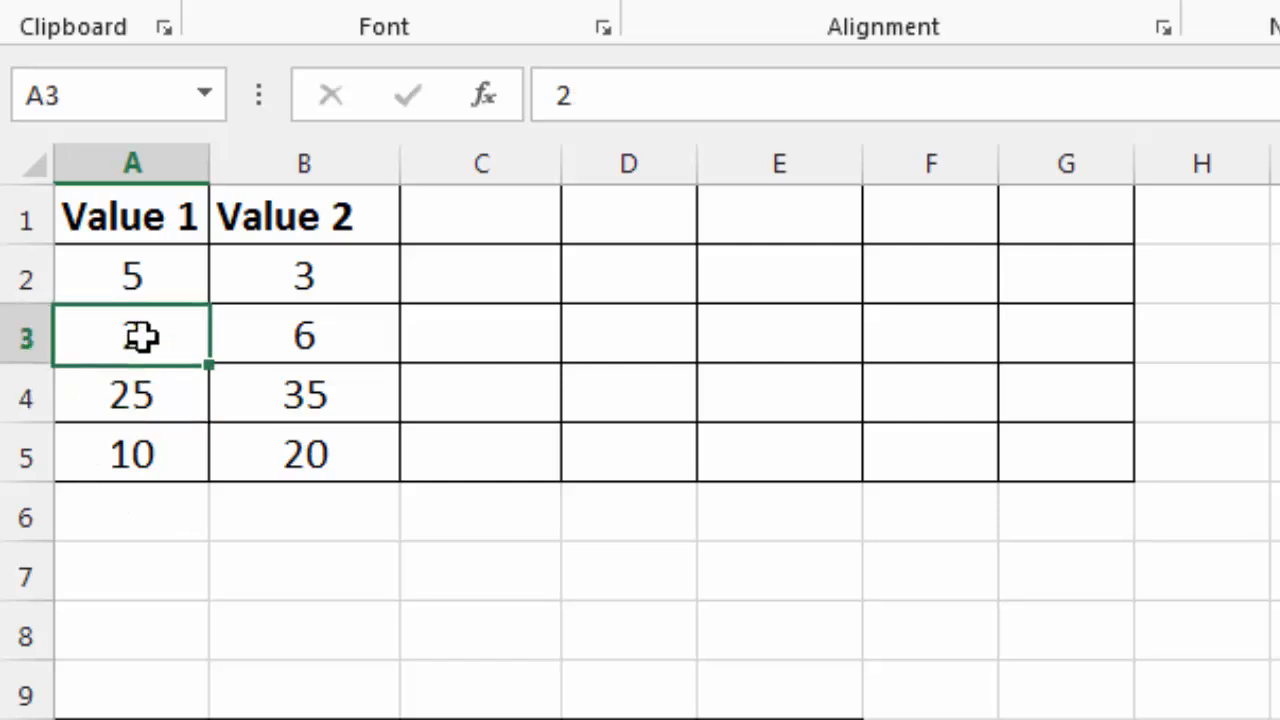
{"action": "left_click", "coordinate": [155, 278]}
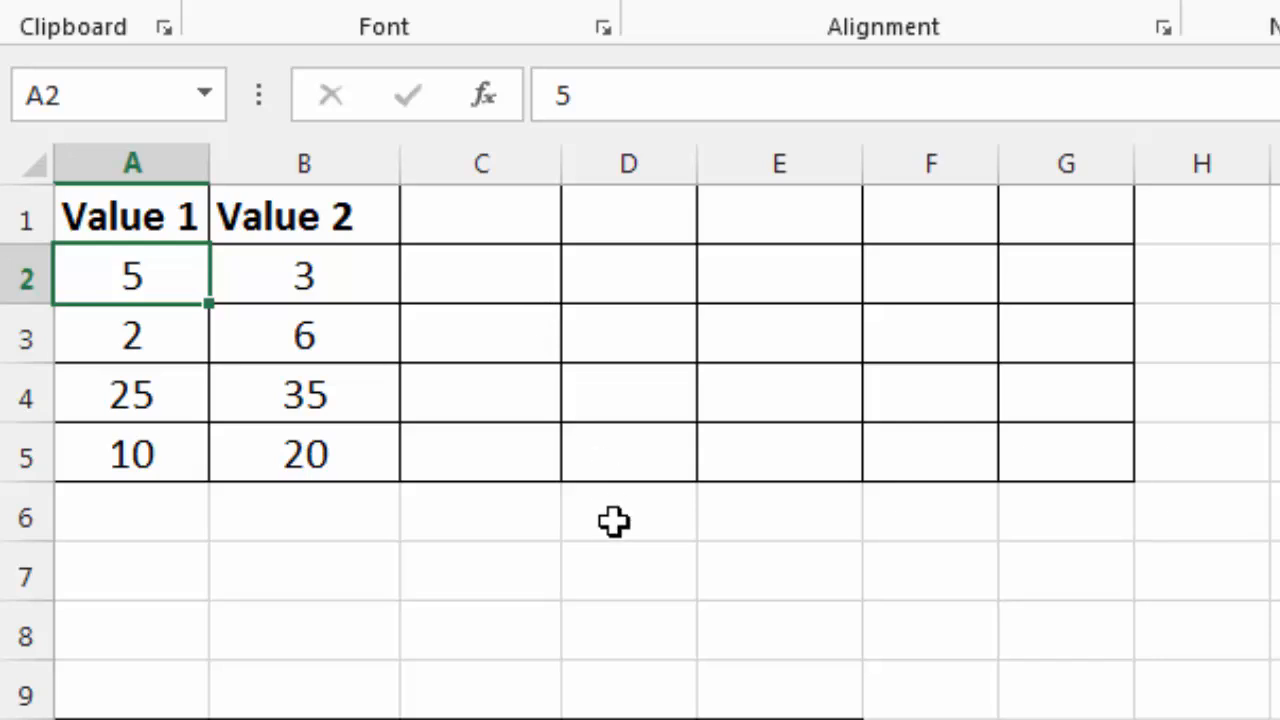
Enter a POWER formula in C2 that raises the value in A2 to the power in B2
{"action": "left_click", "coordinate": [491, 291]}
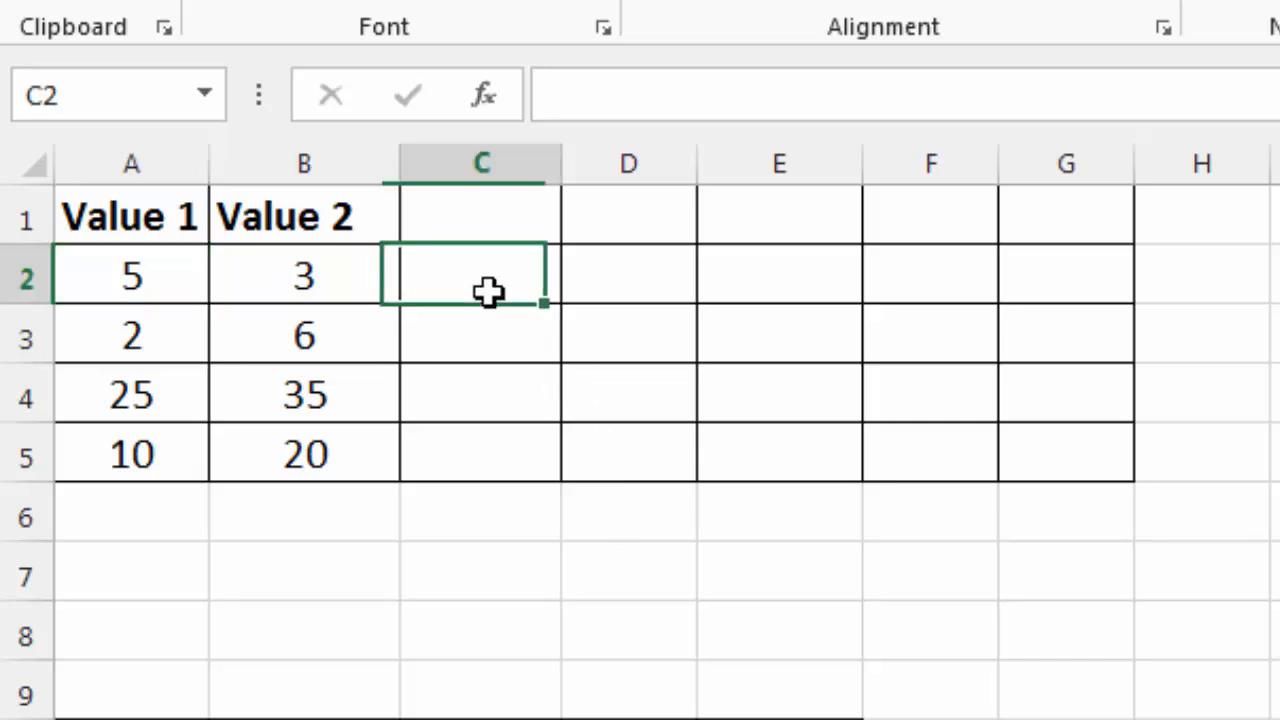
{"action": "type", "text": "="}
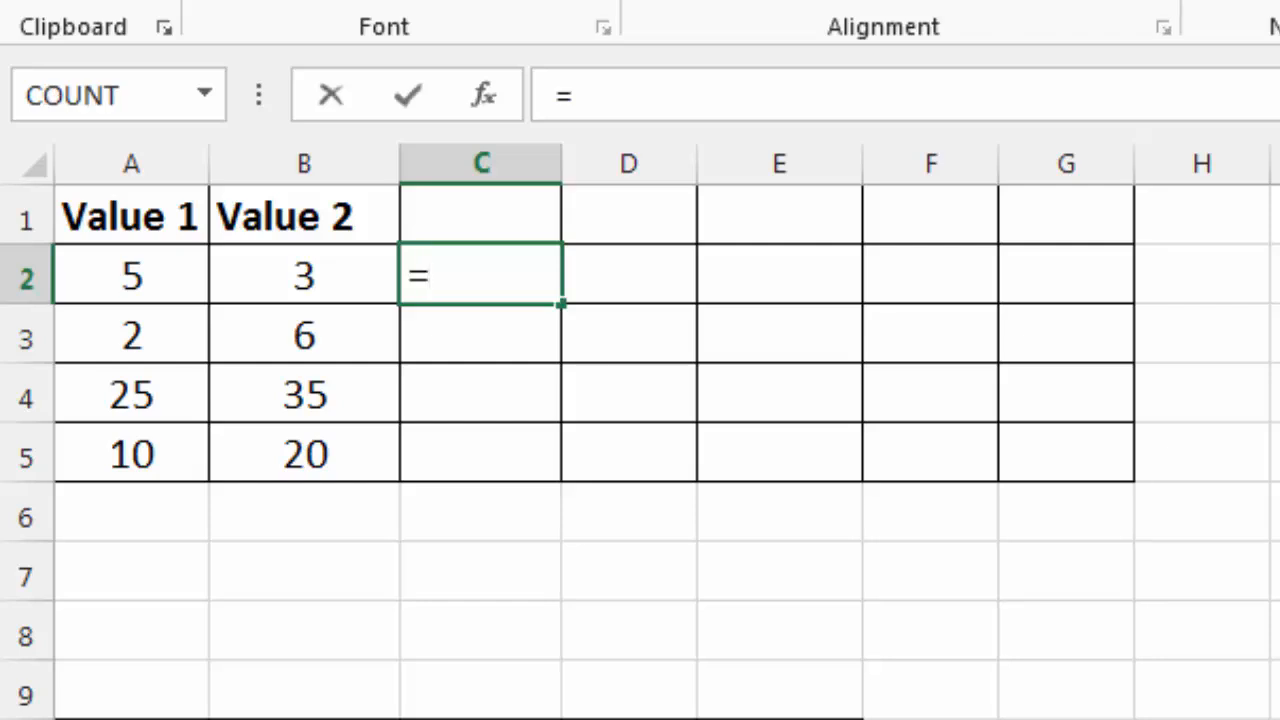
{"action": "type", "text": "power"}
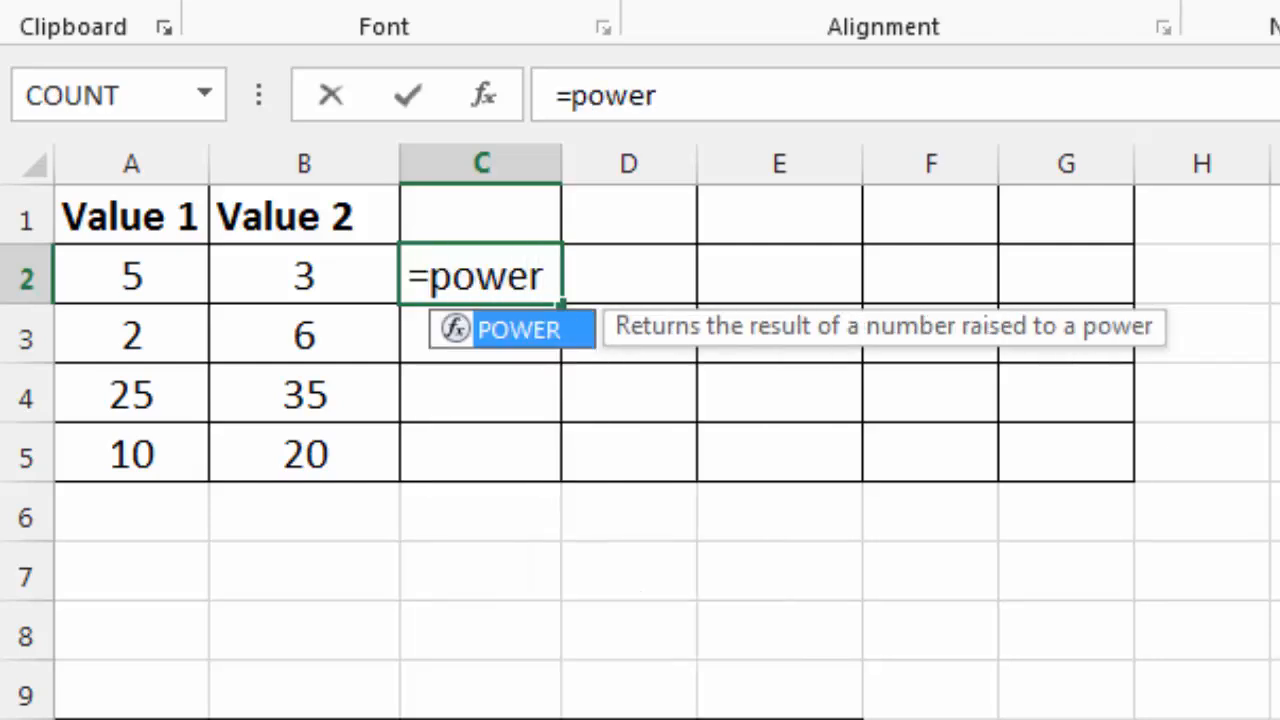
{"action": "type", "text": "("}
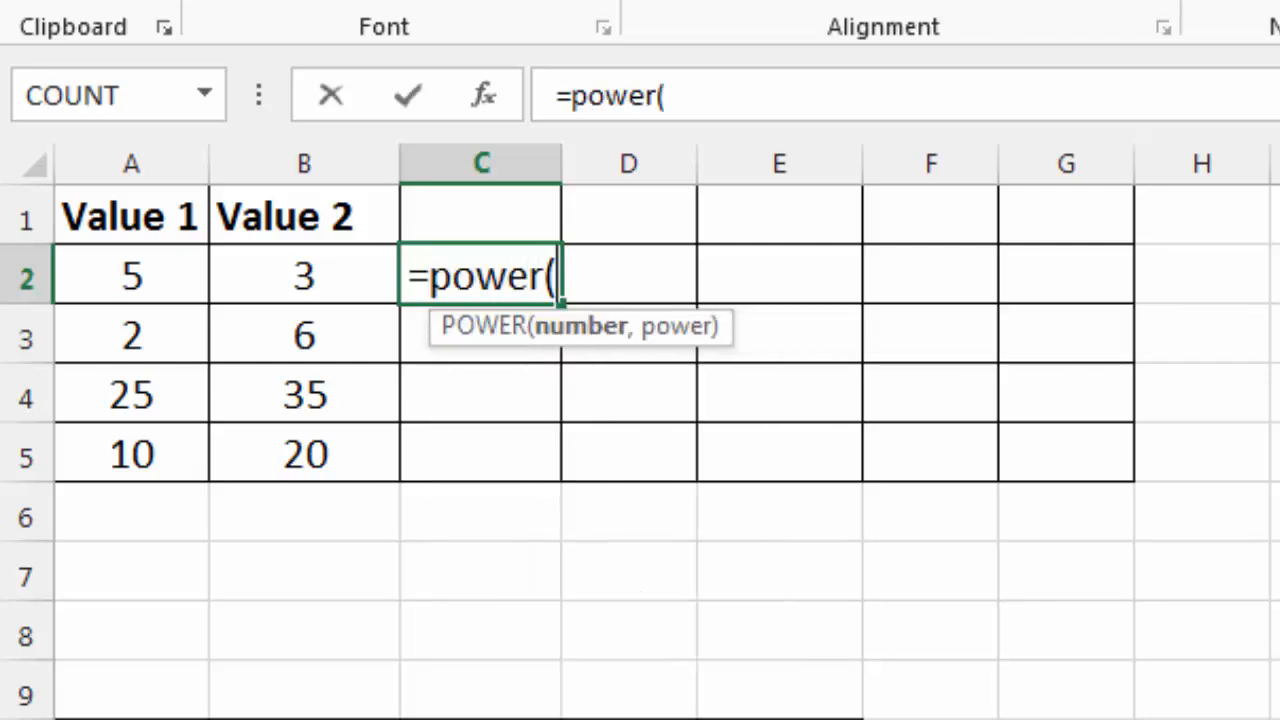
{"action": "left_click", "coordinate": [90, 272]}
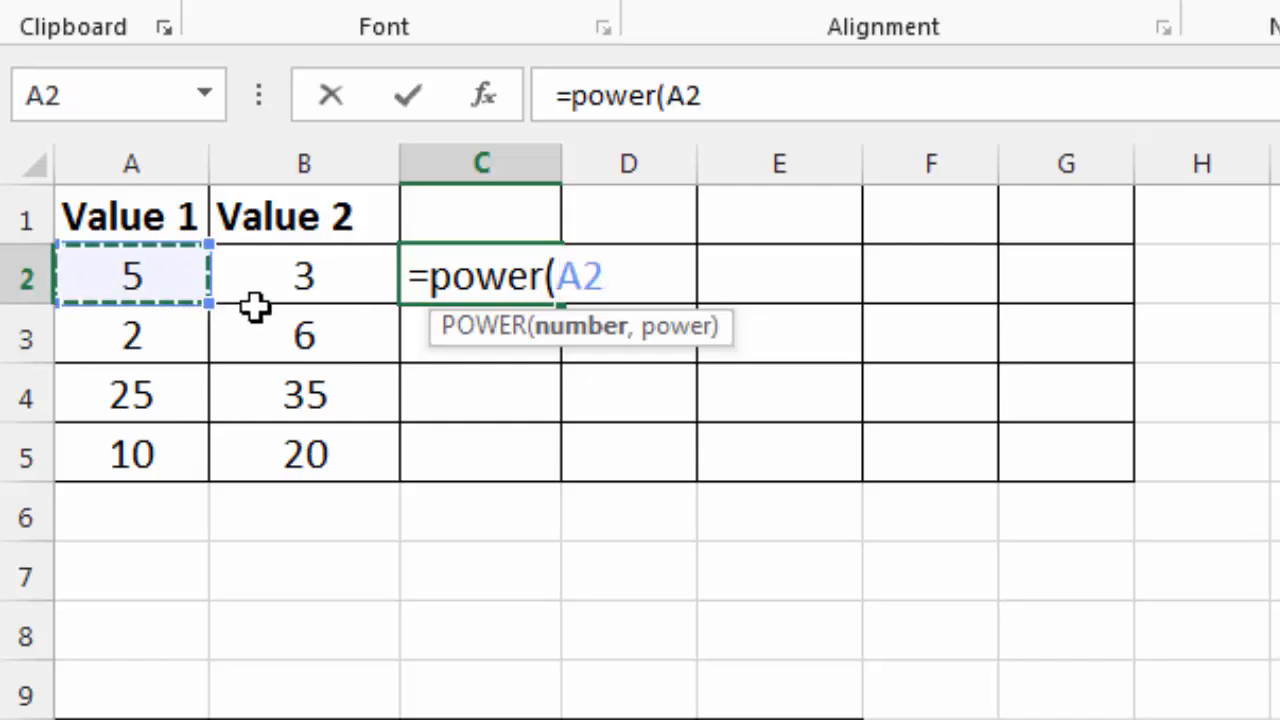
{"action": "type", "text": ","}
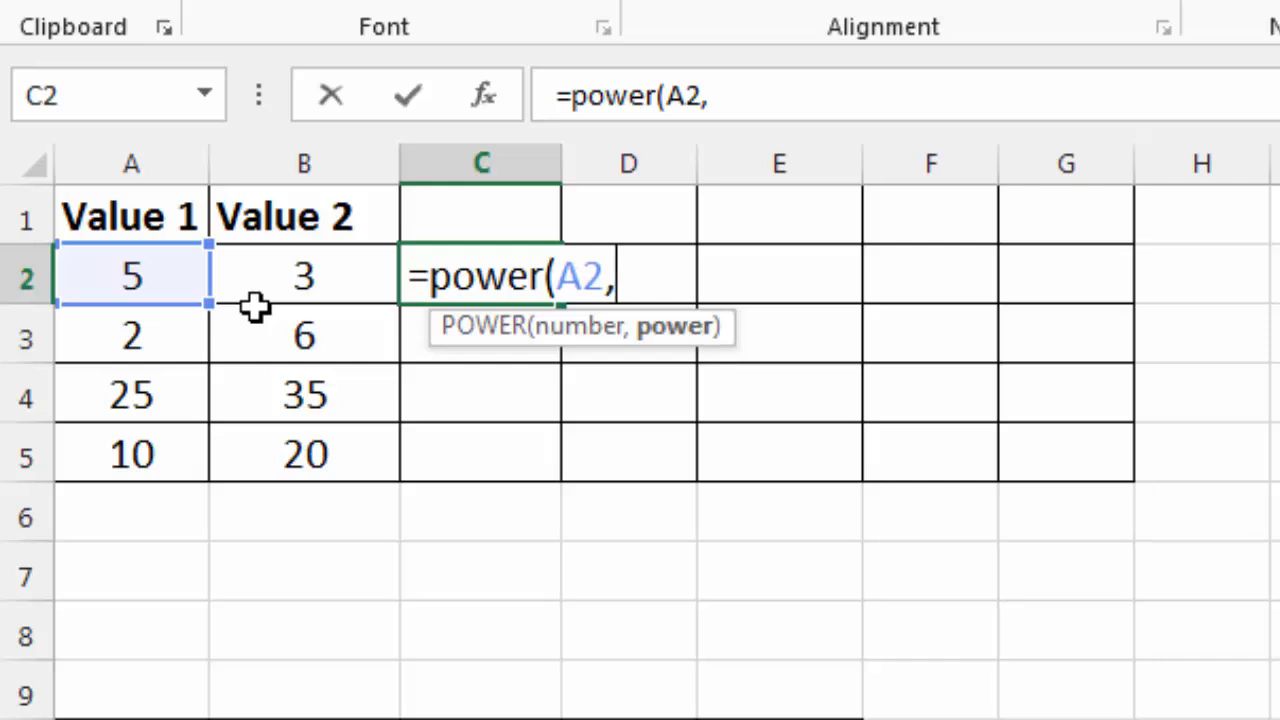
{"action": "left_click", "coordinate": [277, 277]}
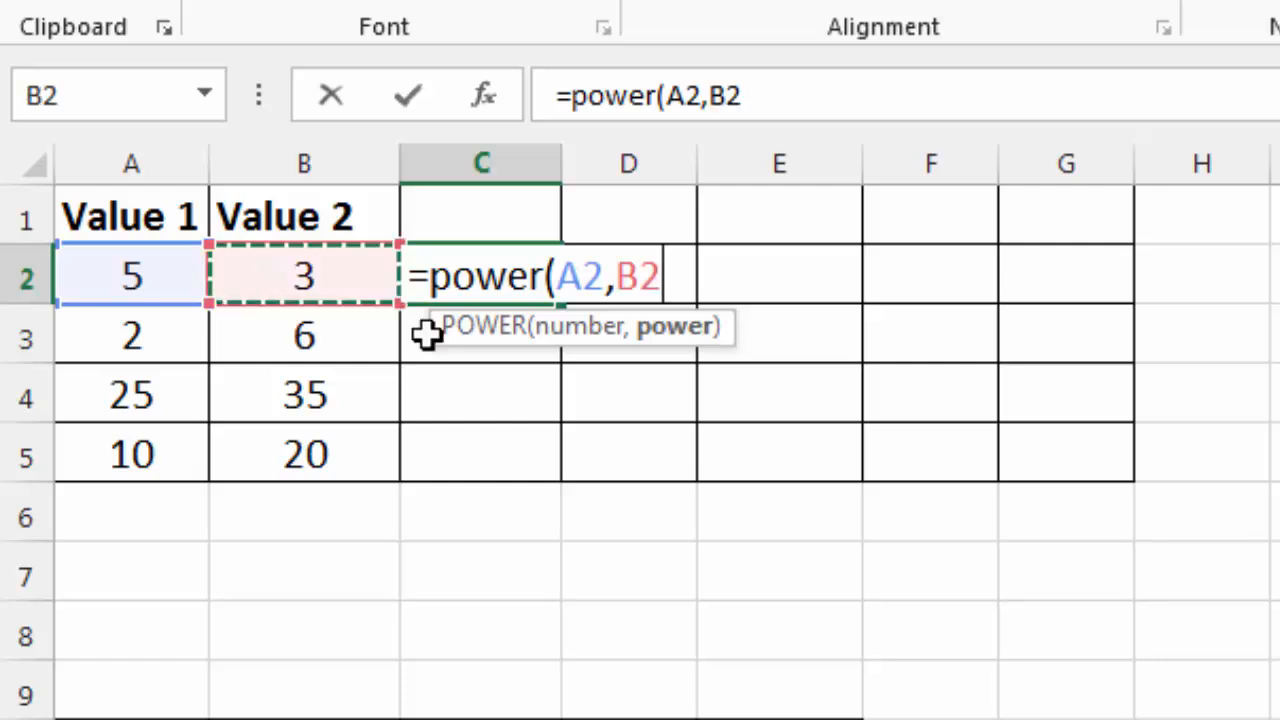
{"action": "type", "text": ")"}
{"action": "key", "text": "Return"}
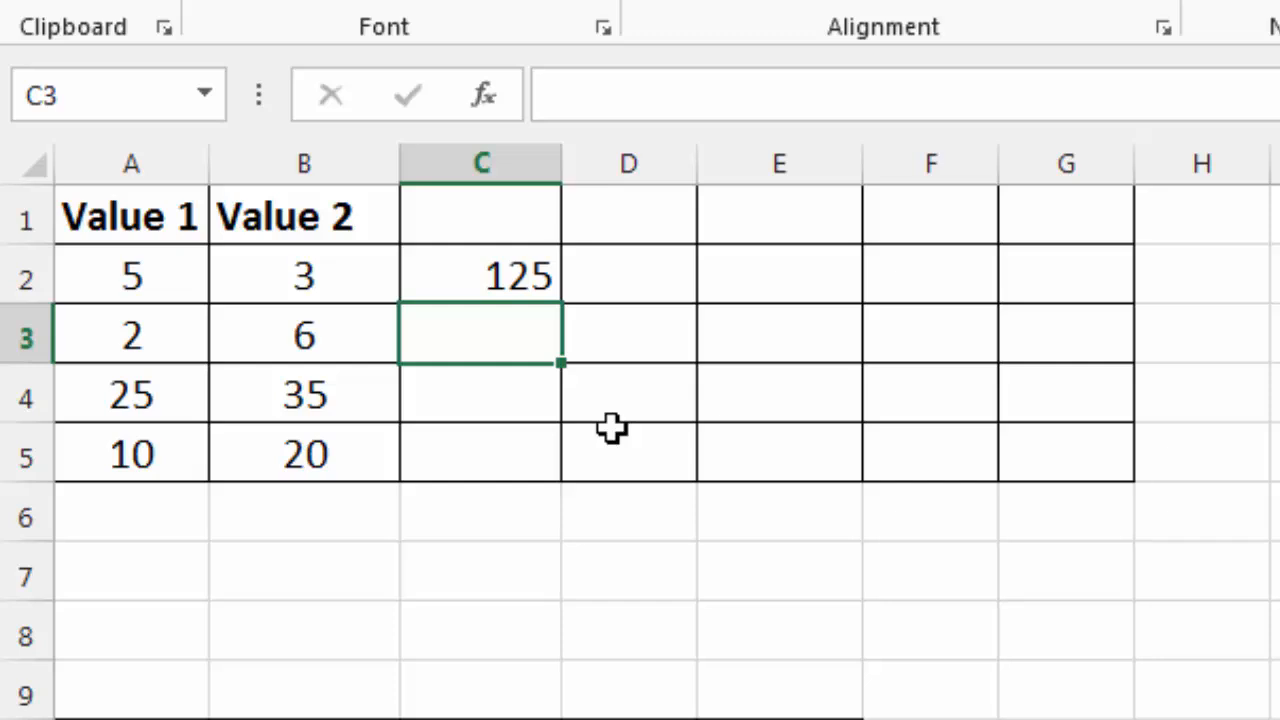
Edit the formula in C2 to =POWER(A2,2), replacing the exponent reference with the constant 2
{"action": "key", "text": "Up"}
{"action": "key", "text": "F2"}
{"action": "key", "text": "Left"}
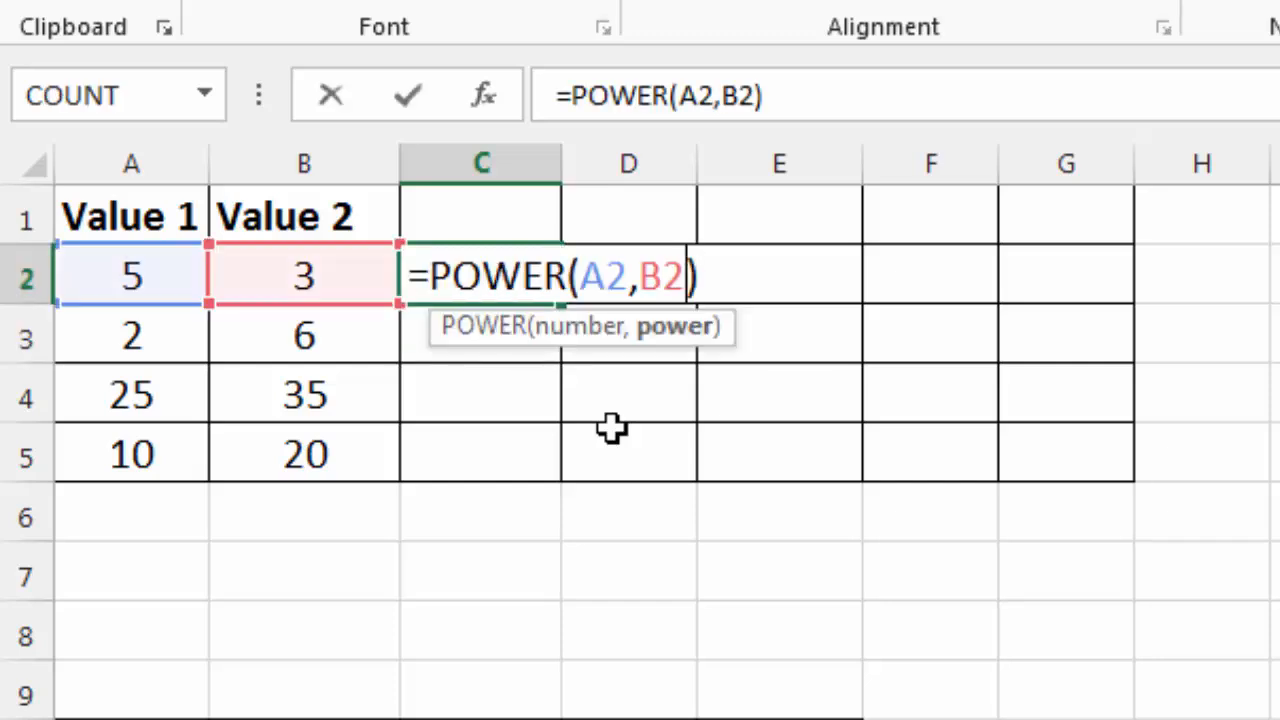
{"action": "key", "text": "BackSpace"}
{"action": "key", "text": "BackSpace"}
{"action": "type", "text": "25"}
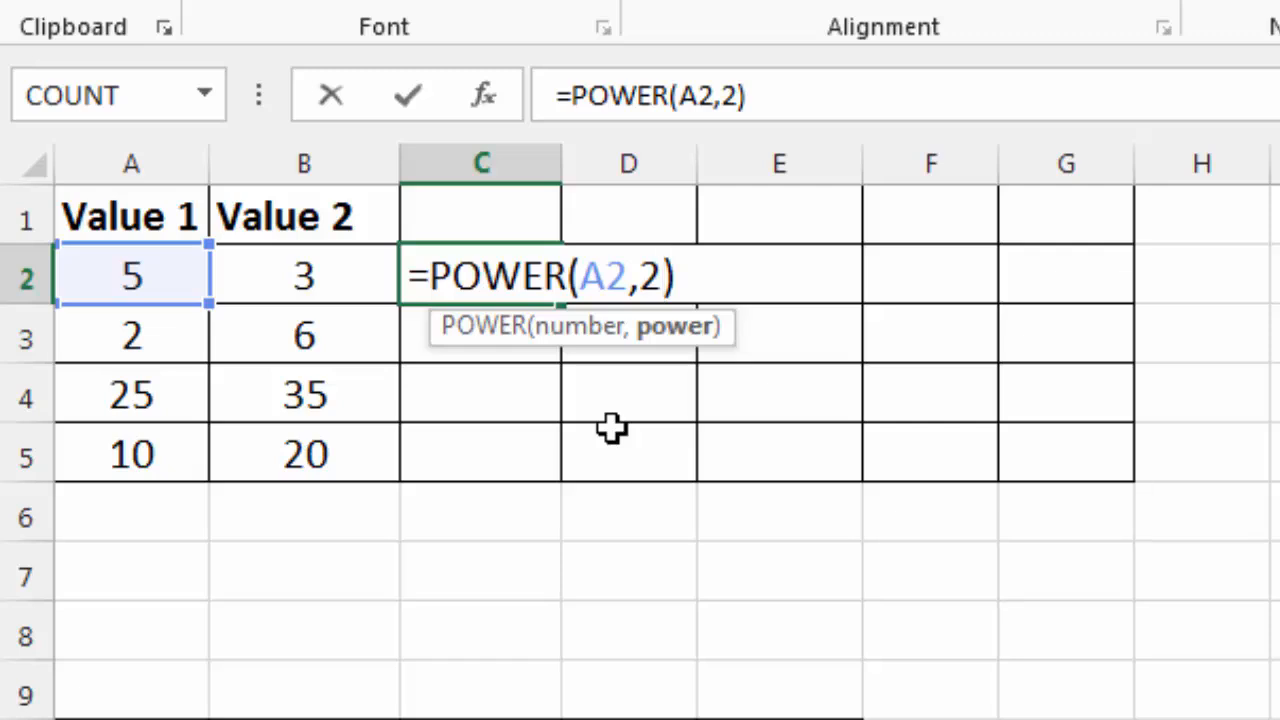
{"action": "key", "text": "Return"}
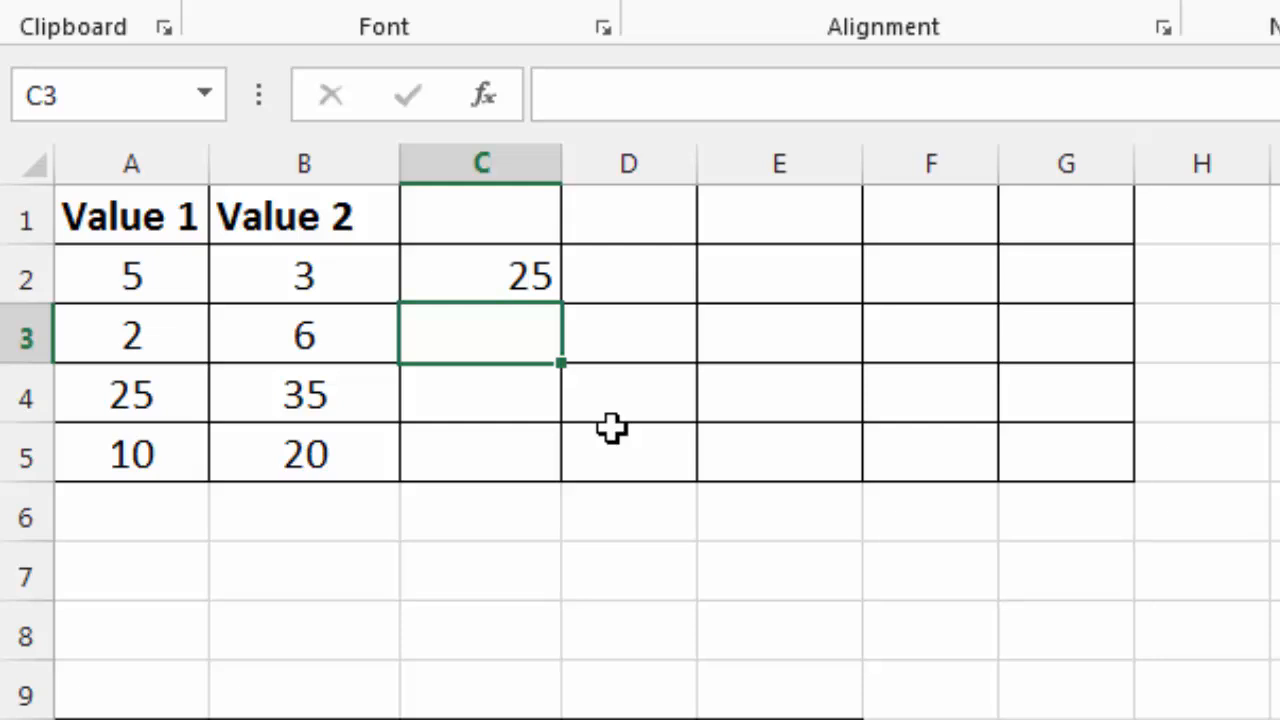
Enter the formula =A2^2 in D2 to square the first value with the caret operator
{"action": "key", "text": "Up"}
{"action": "key", "text": "Right"}
{"action": "type", "text": "="}
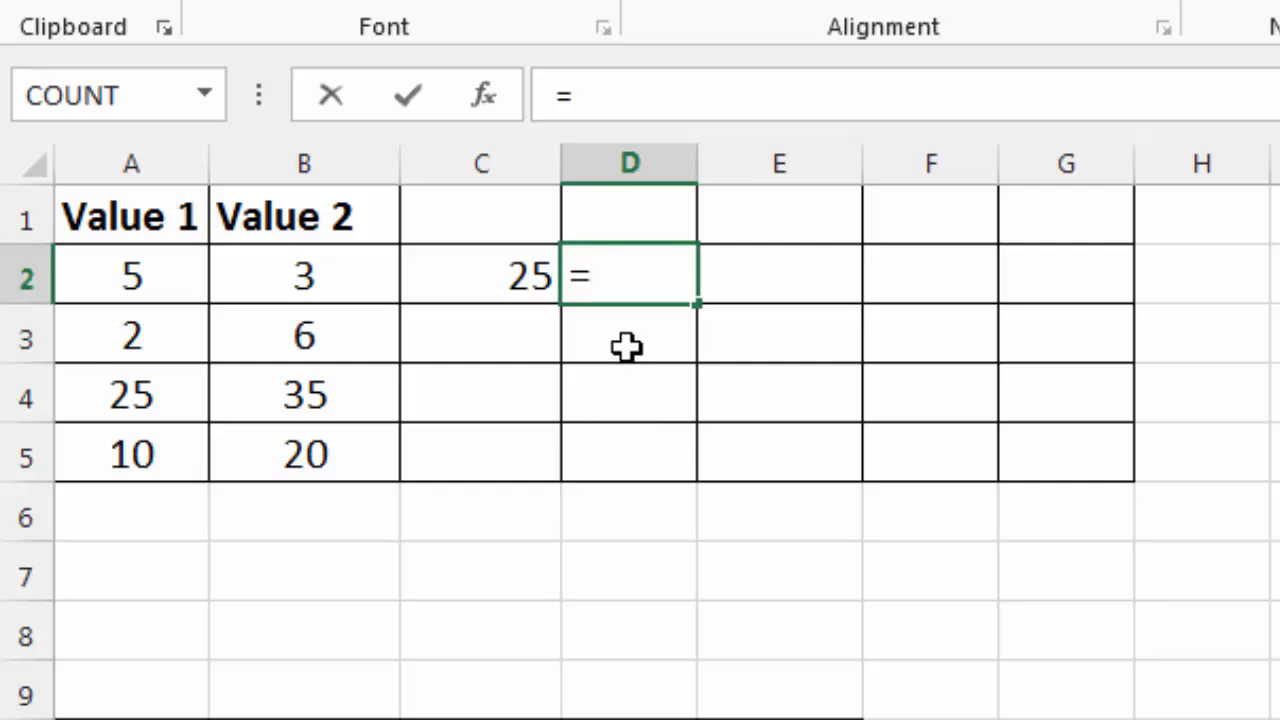
{"action": "left_click", "coordinate": [148, 280]}
{"action": "type", "text": "^"}
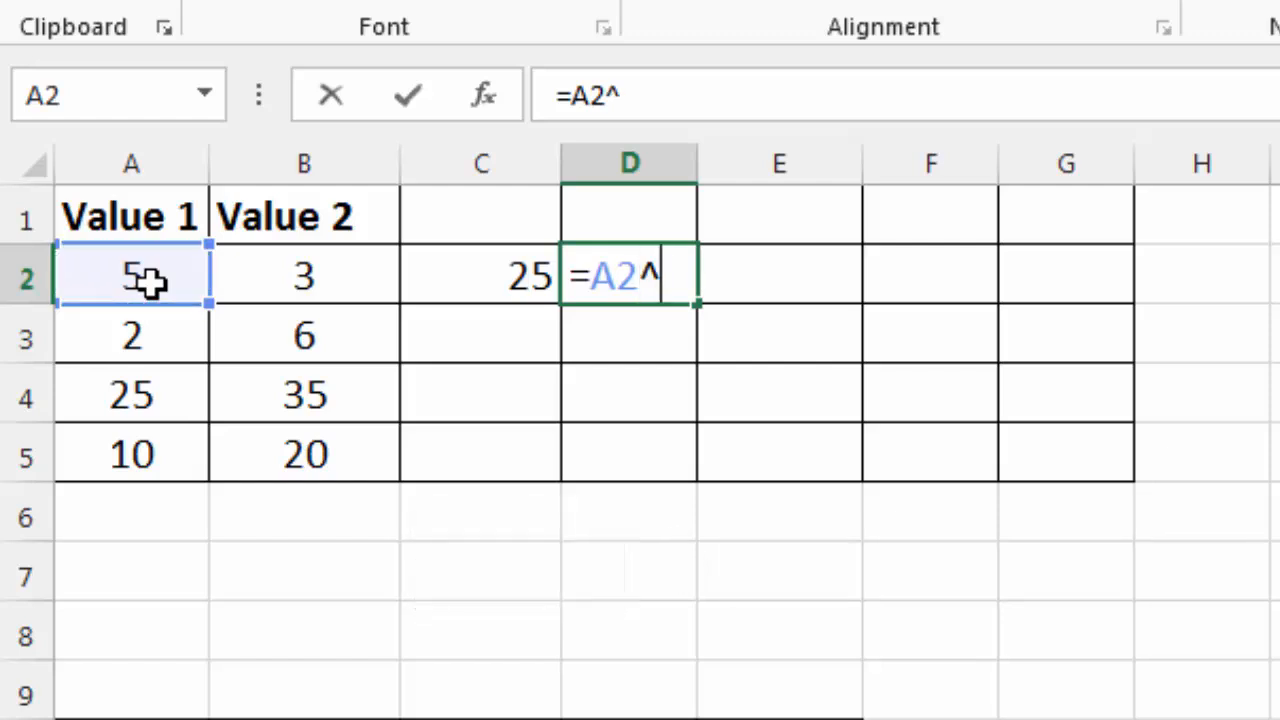
{"action": "type", "text": "2"}
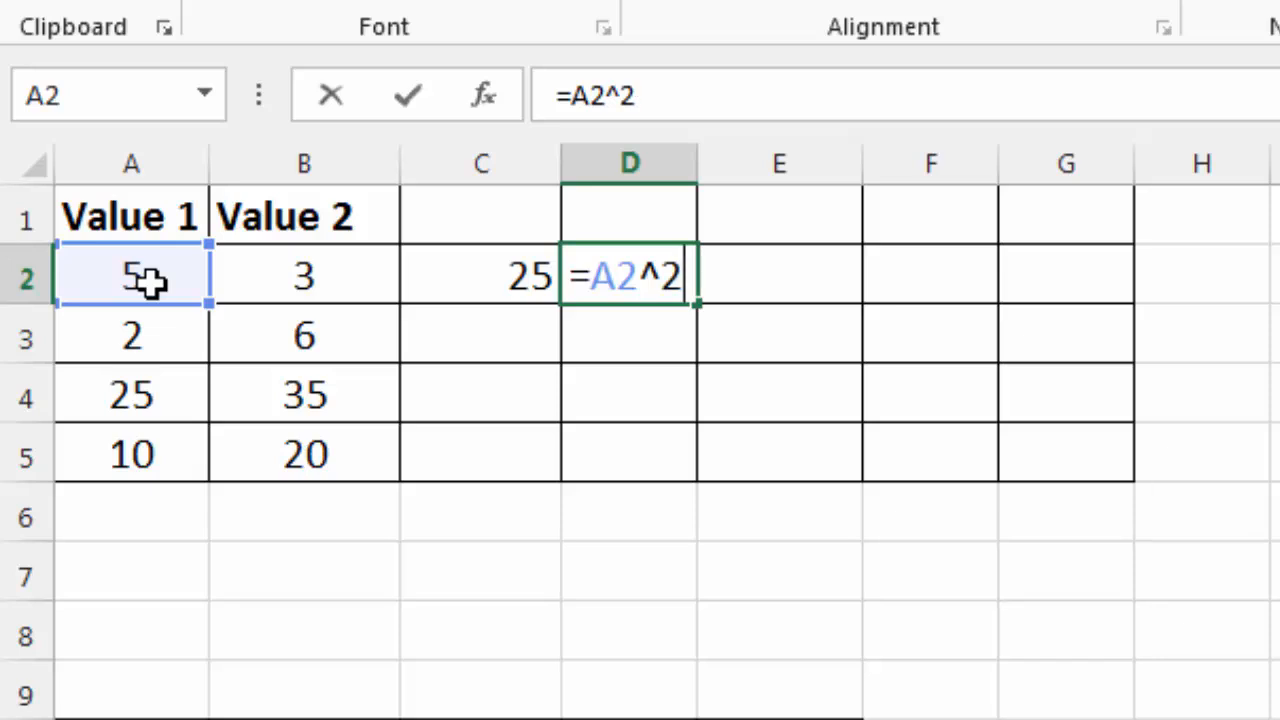
{"action": "key", "text": "Return"}
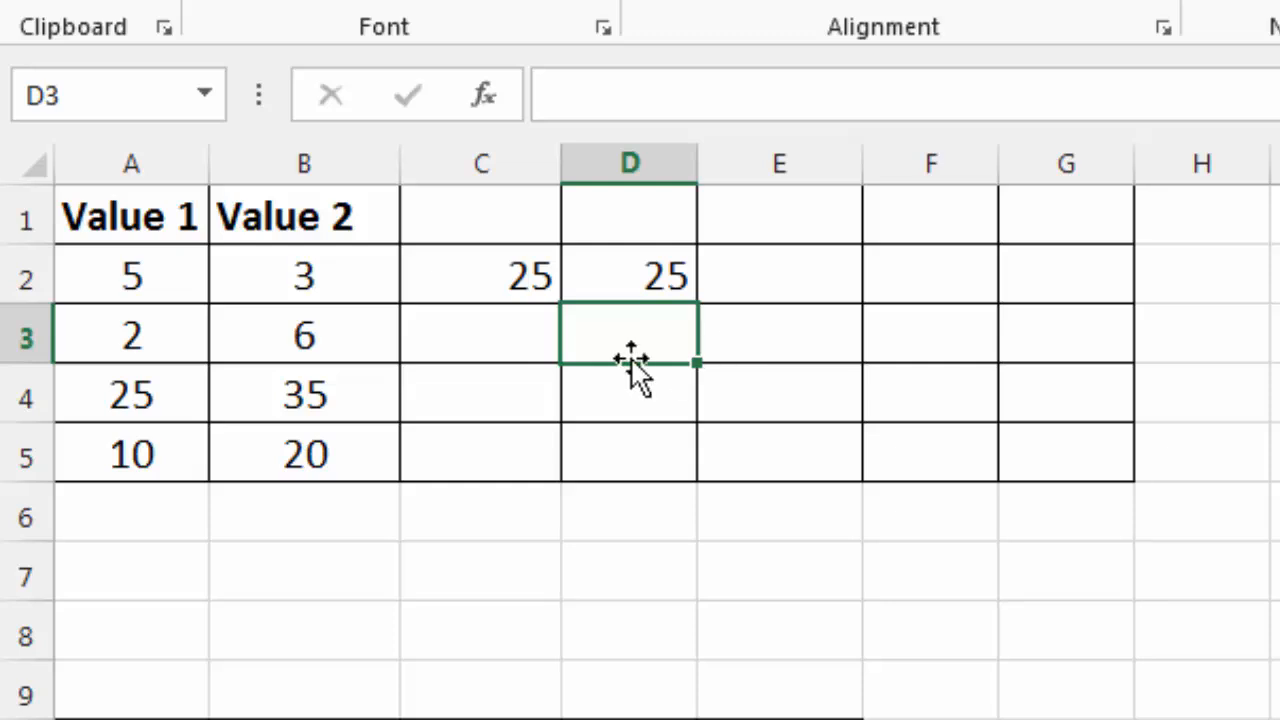
Examine the Value 1 and Value 2 pairs in rows 2 and 4 and the square formula in C2
{"action": "left_click", "coordinate": [140, 282]}
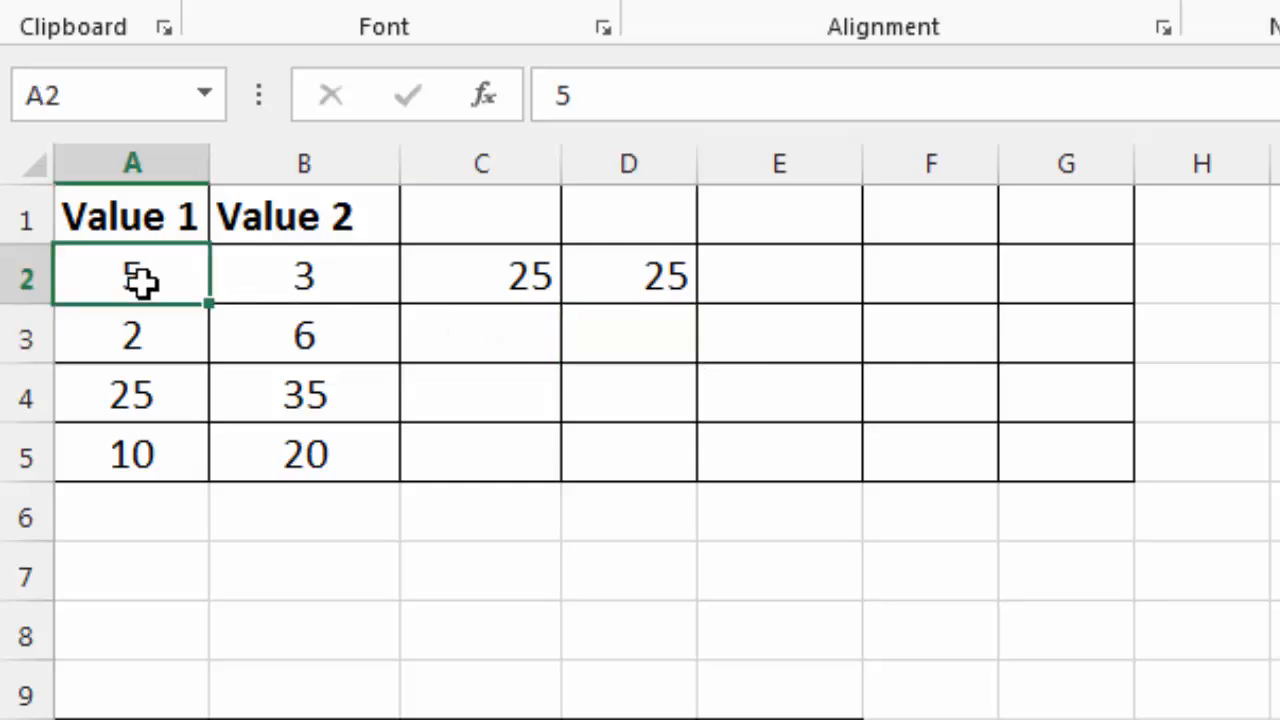
{"action": "left_click", "coordinate": [303, 279]}
{"action": "left_click", "coordinate": [149, 286]}
{"action": "left_click", "coordinate": [268, 283]}
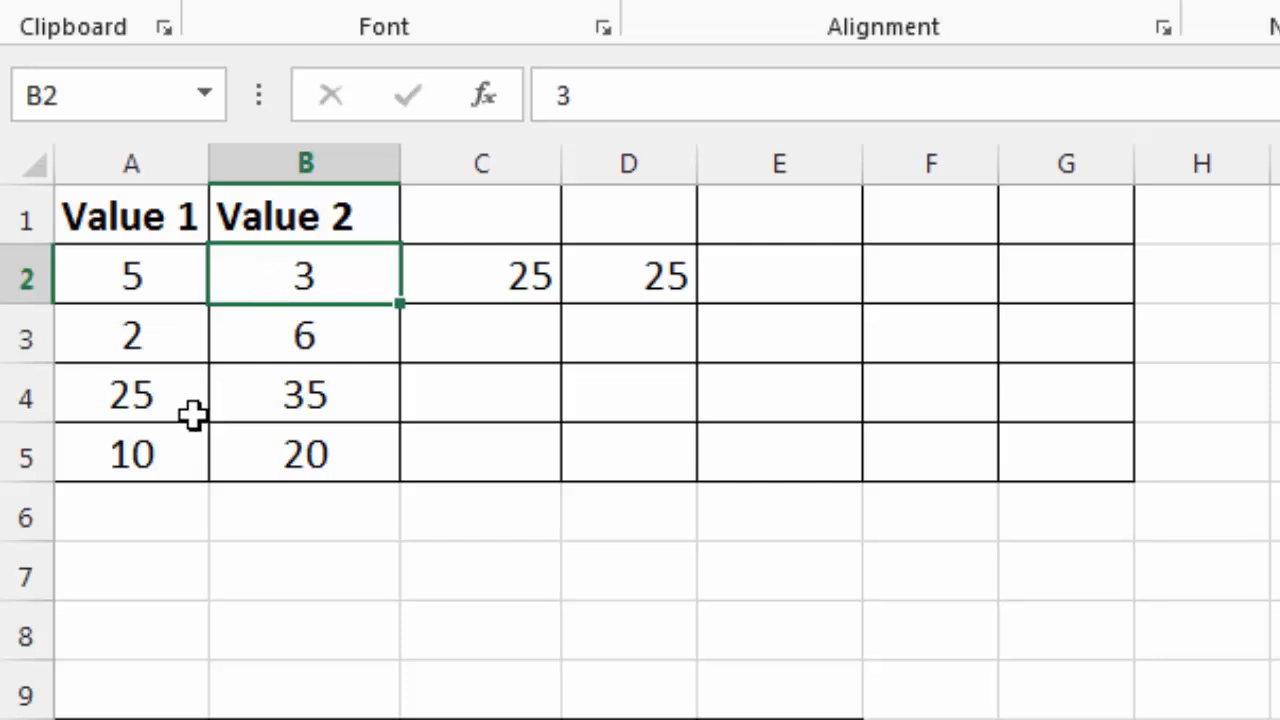
{"action": "left_click", "coordinate": [134, 414]}
{"action": "left_click", "coordinate": [295, 405]}
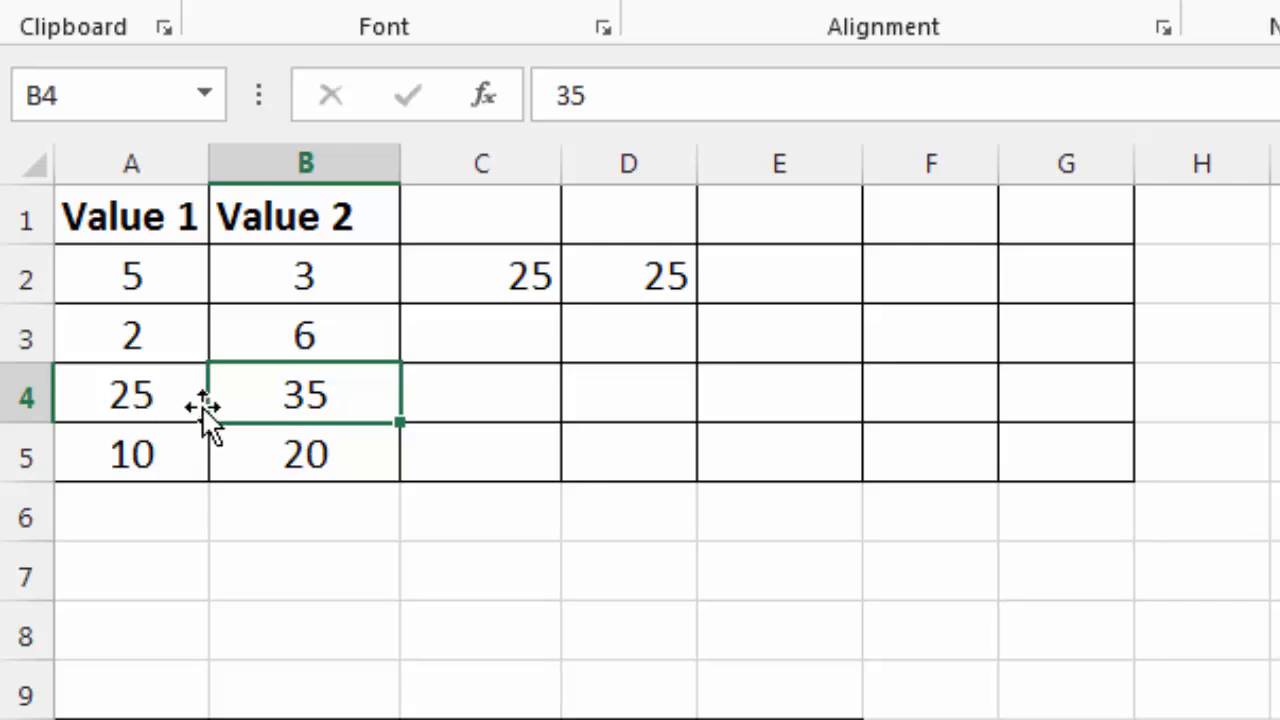
{"action": "left_click", "coordinate": [157, 406]}
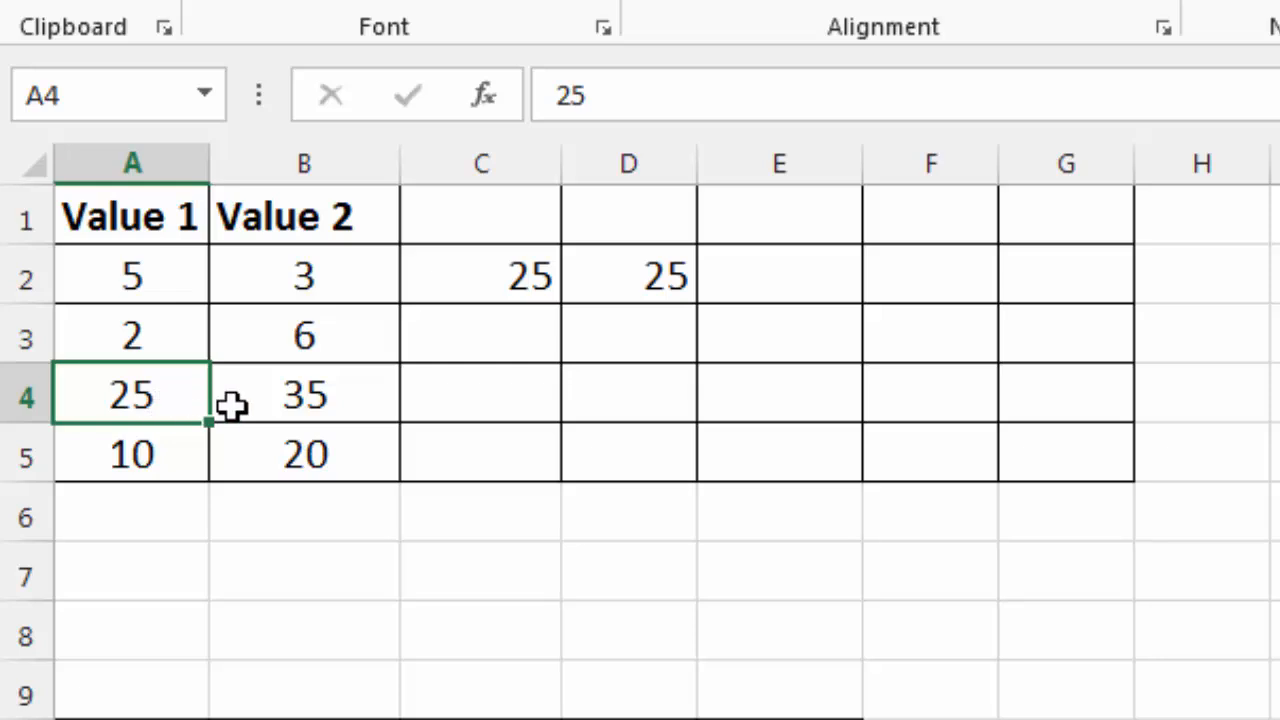
{"action": "left_click", "coordinate": [294, 405]}
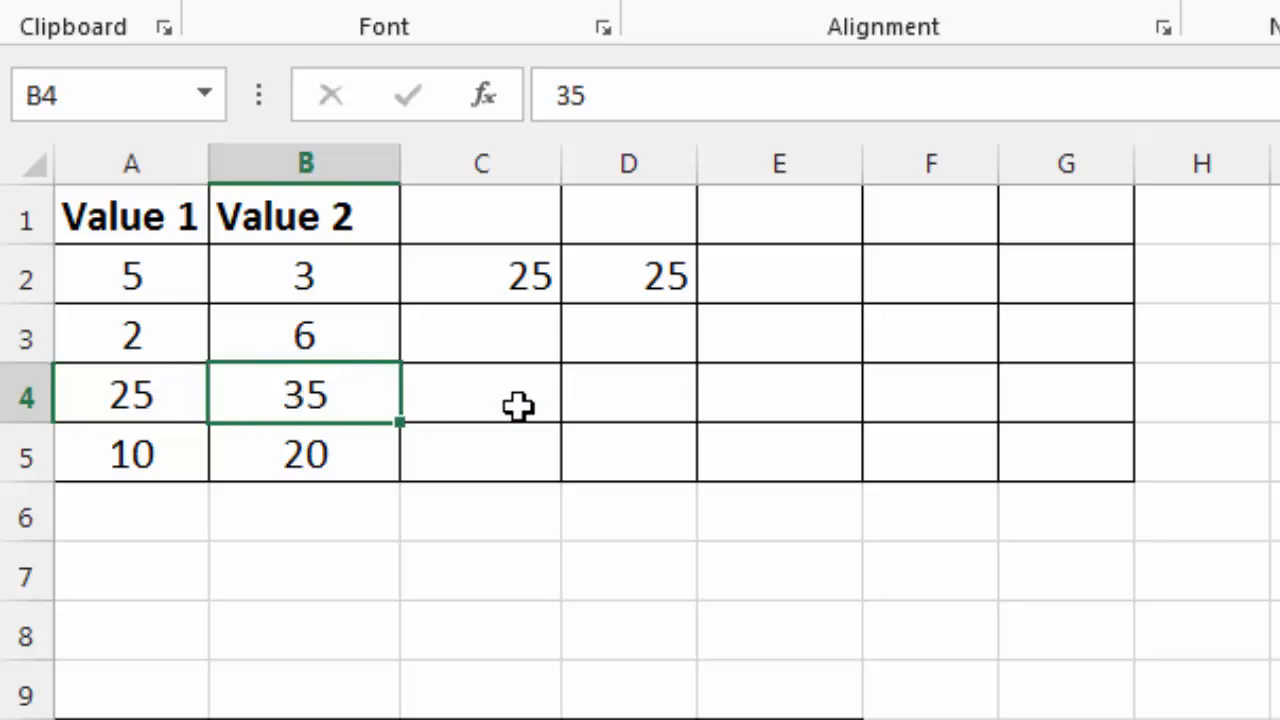
{"action": "left_click", "coordinate": [183, 415]}
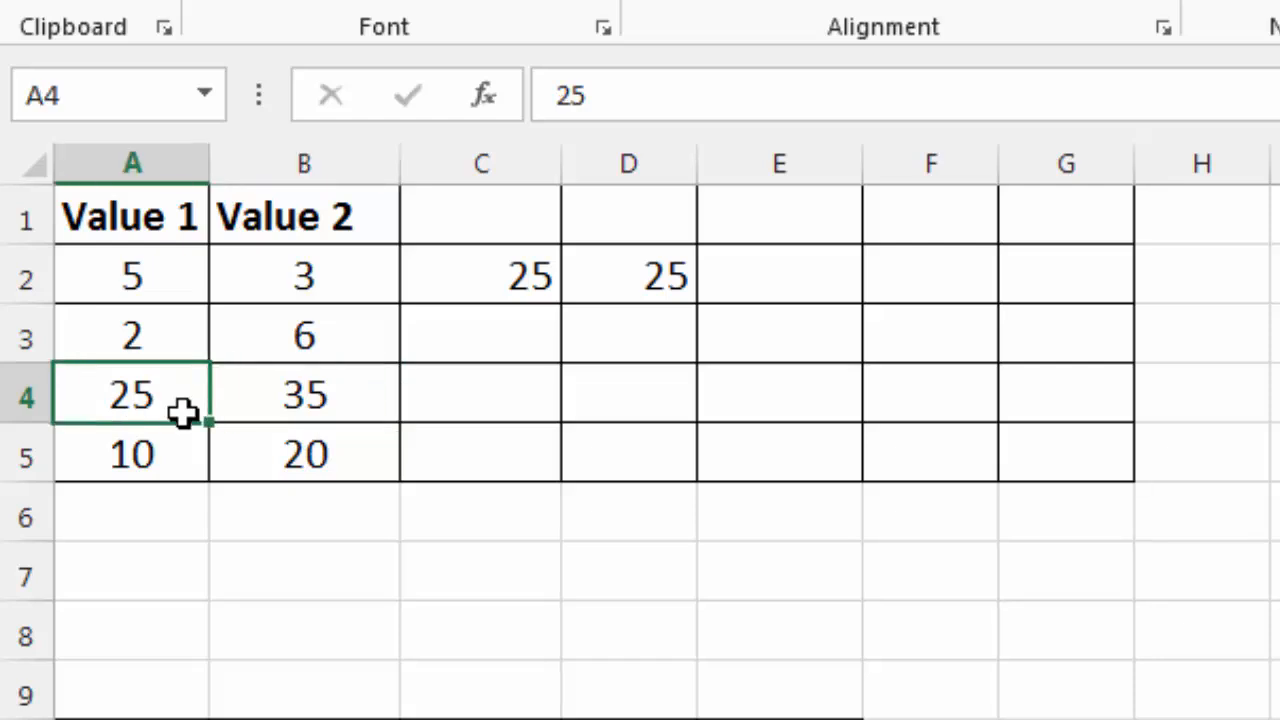
{"action": "left_click", "coordinate": [257, 399]}
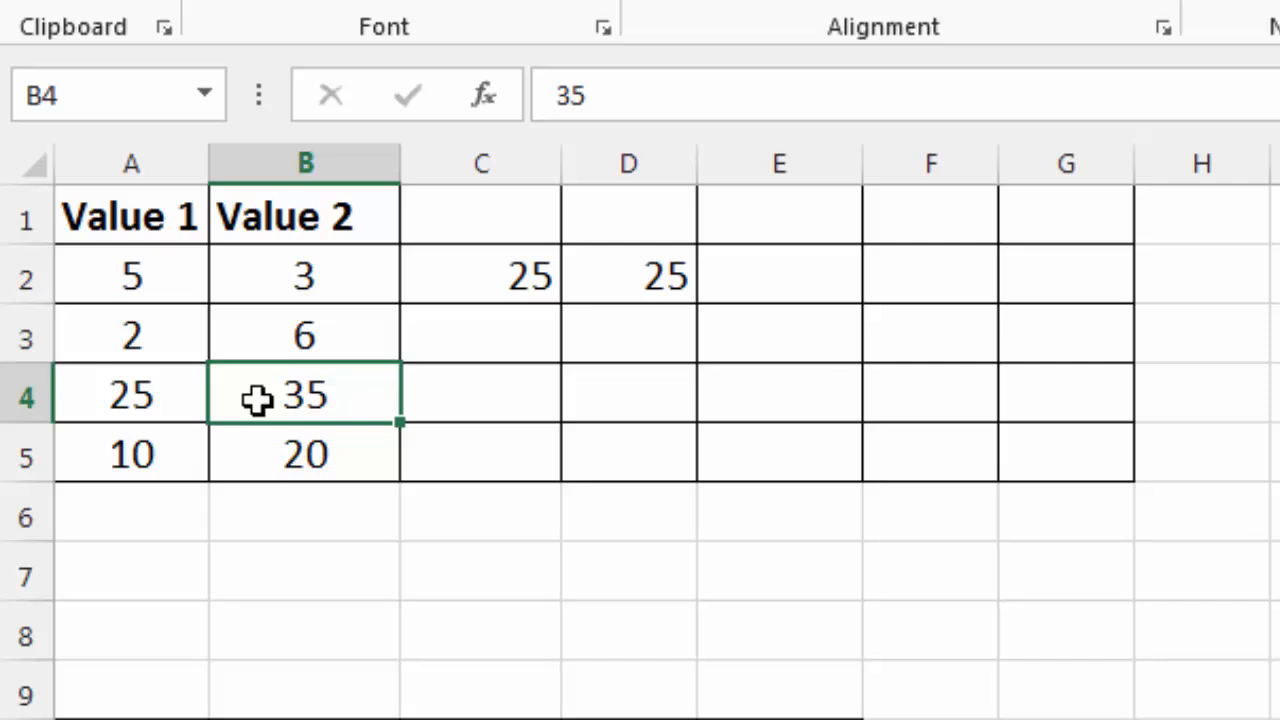
{"action": "left_click", "coordinate": [503, 404]}
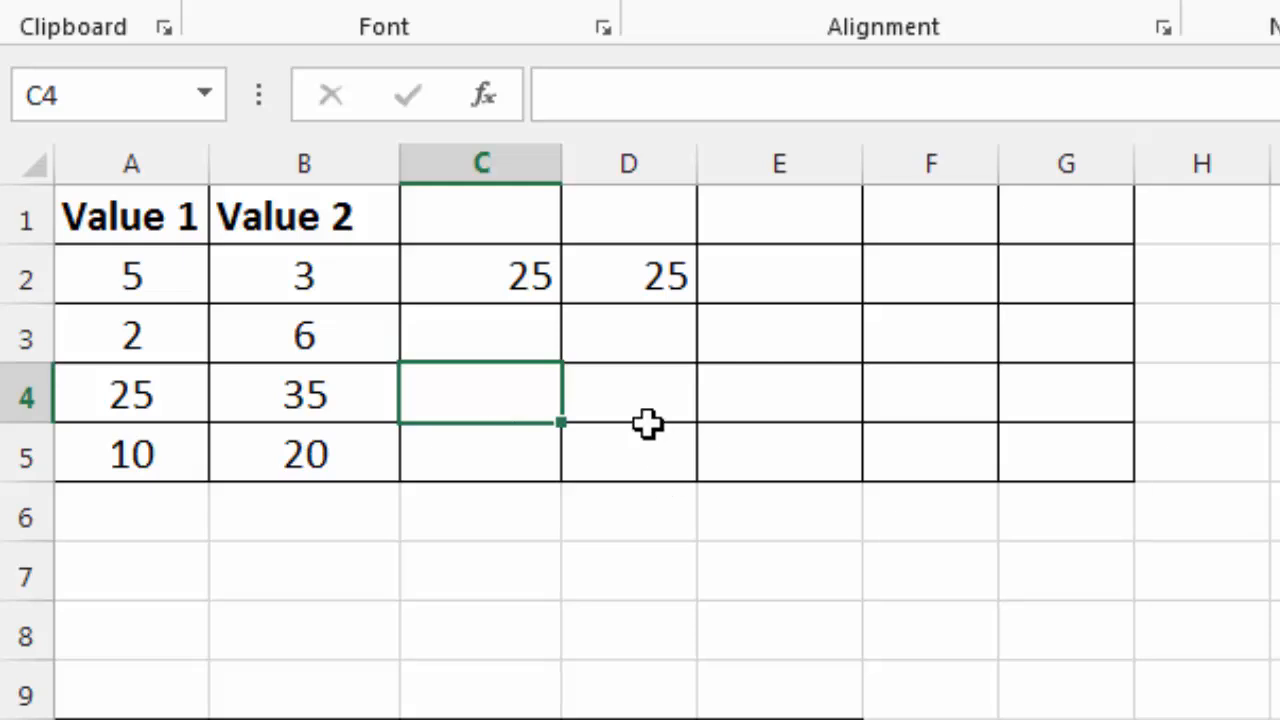
{"action": "left_click", "coordinate": [540, 287]}
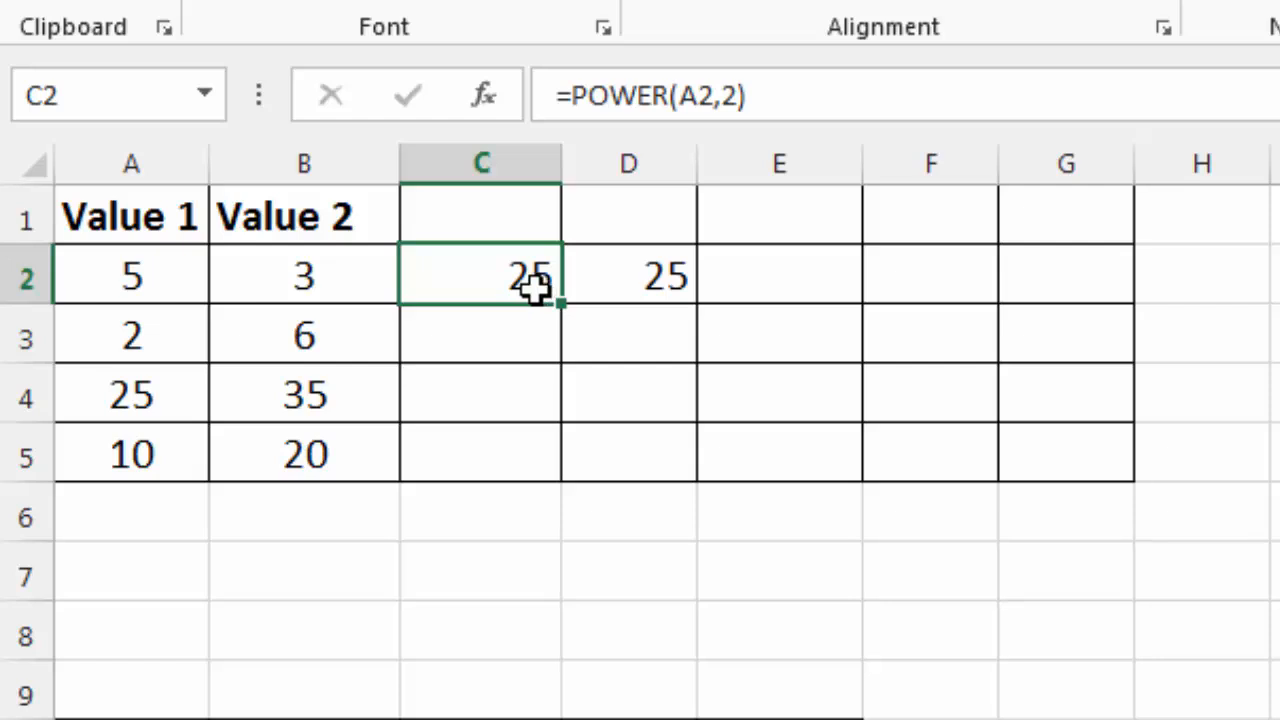
Replace the formula in D2 with =B2^2 to square the Value 2 entry of that row
{"action": "left_click", "coordinate": [612, 278]}
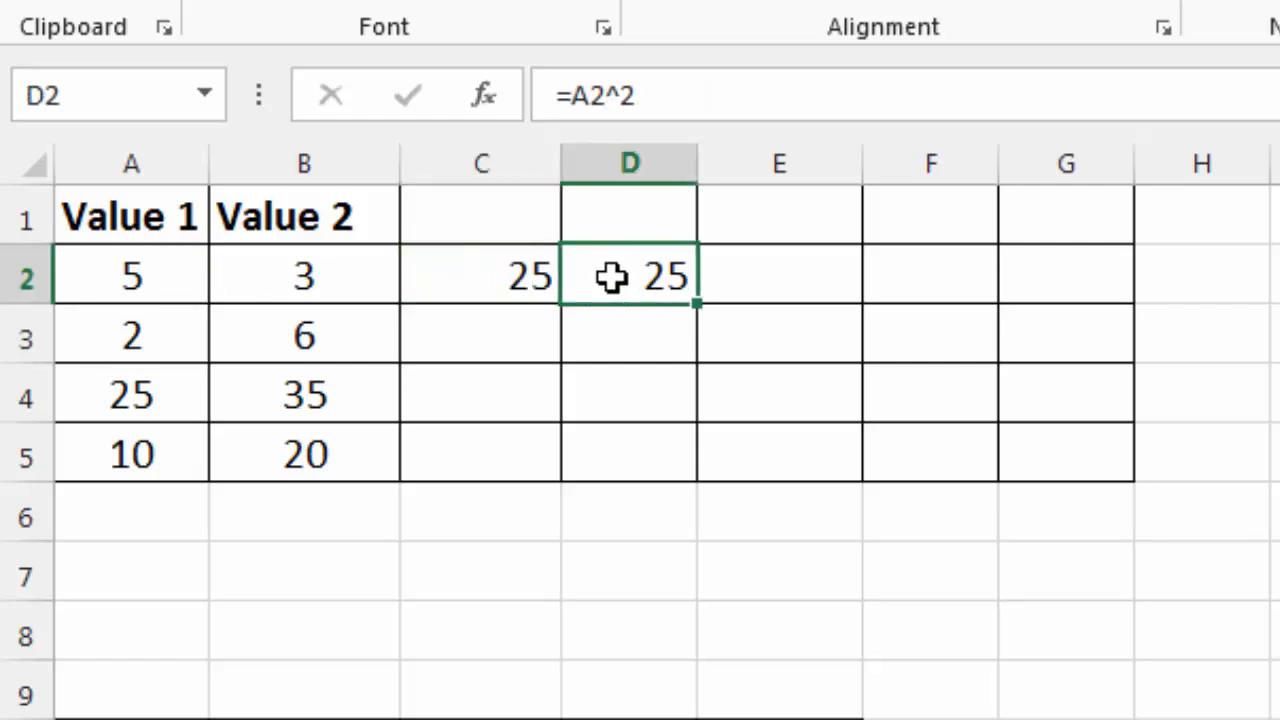
{"action": "type", "text": "="}
{"action": "left_click", "coordinate": [363, 280]}
{"action": "type", "text": "^2"}
{"action": "key", "text": "Return"}
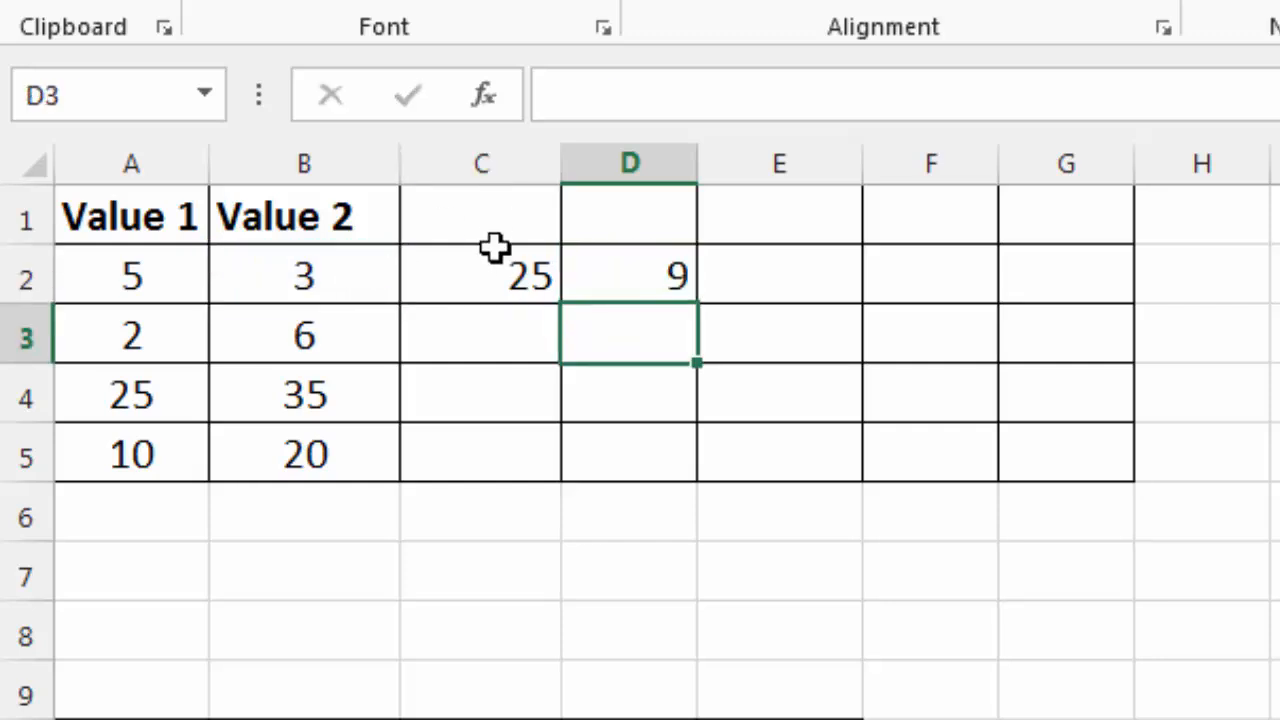
Add the two squares in E2 with the formula =C2+D2
{"action": "left_click", "coordinate": [430, 266]}
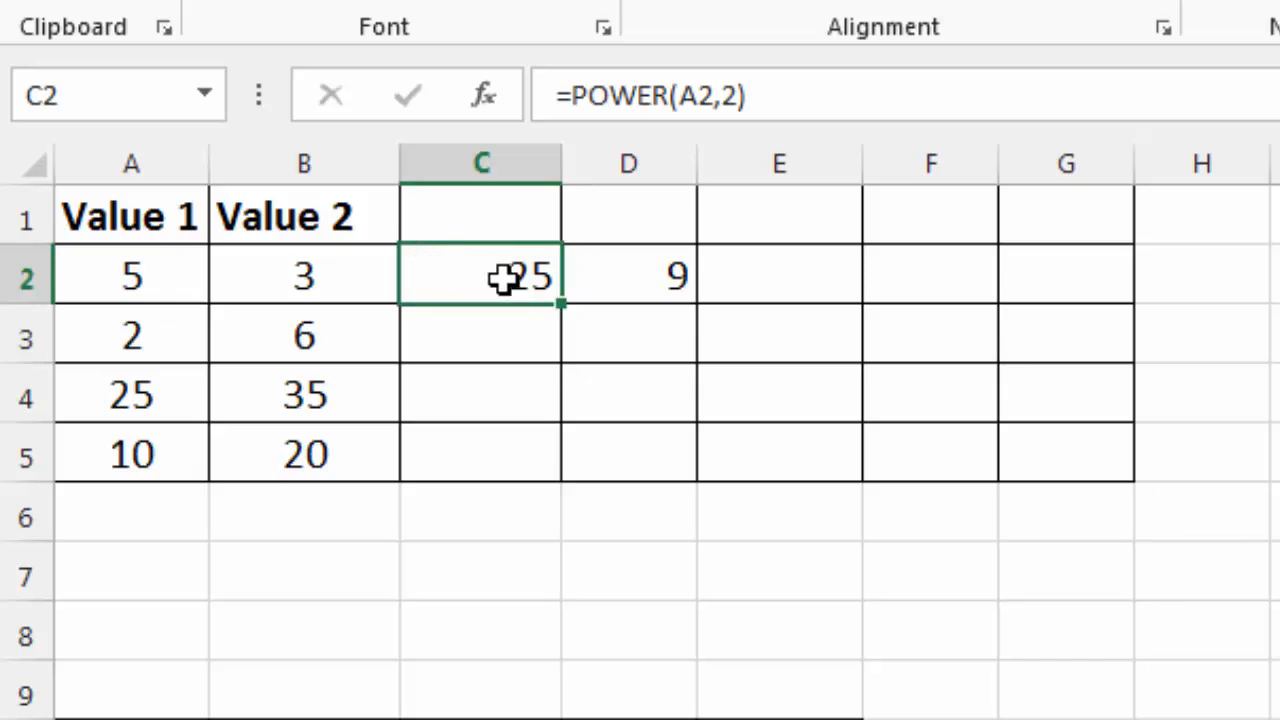
{"action": "left_click", "coordinate": [661, 271]}
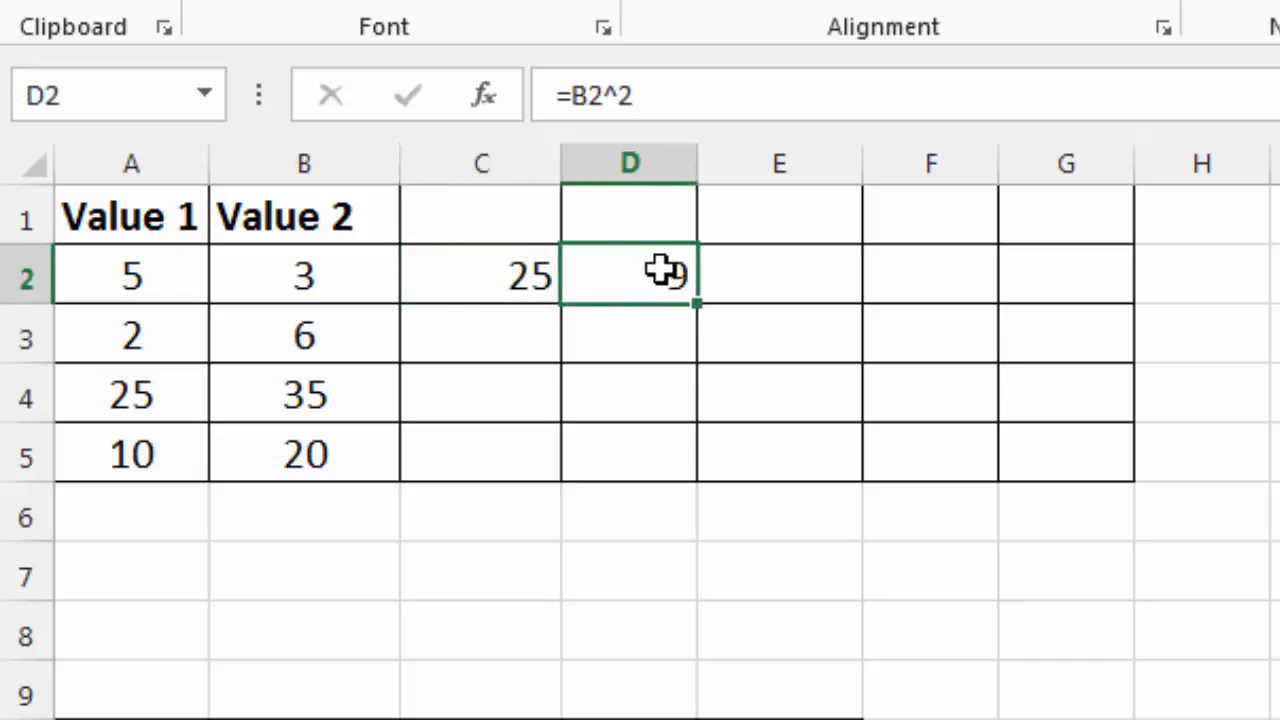
{"action": "left_click", "coordinate": [760, 278]}
{"action": "type", "text": "="}
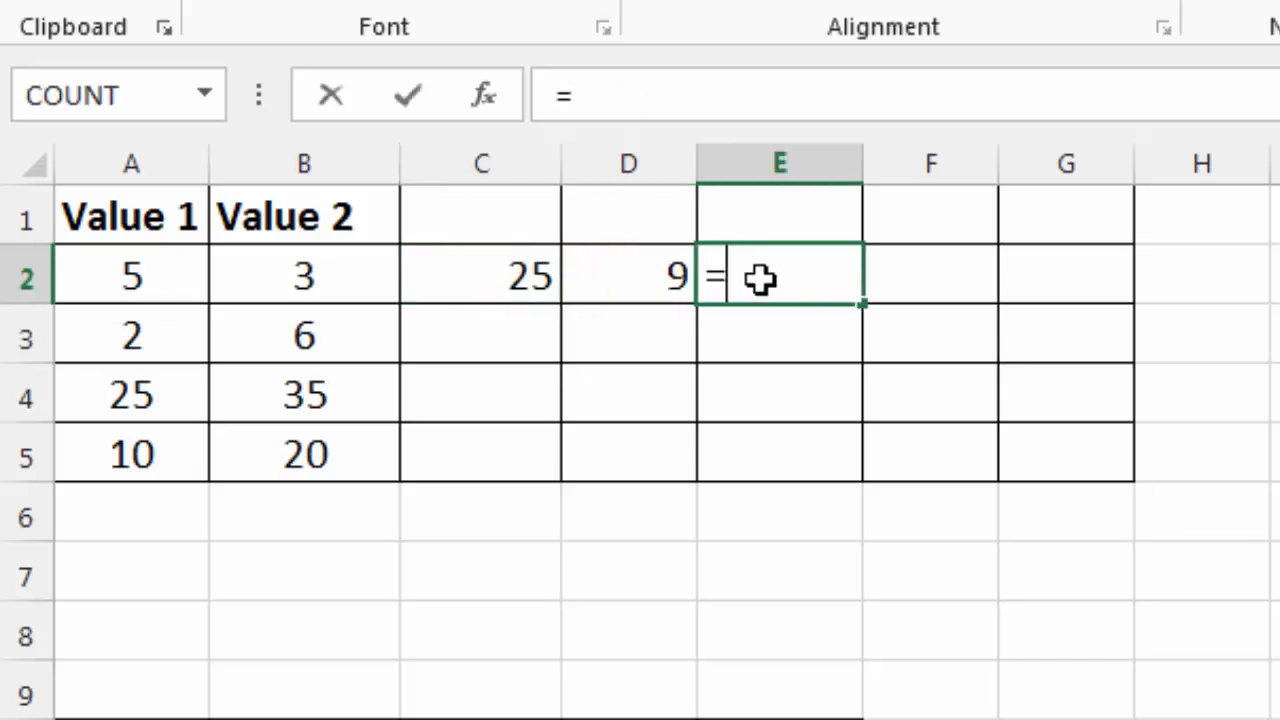
{"action": "key", "text": "Left"}
{"action": "key", "text": "Left"}
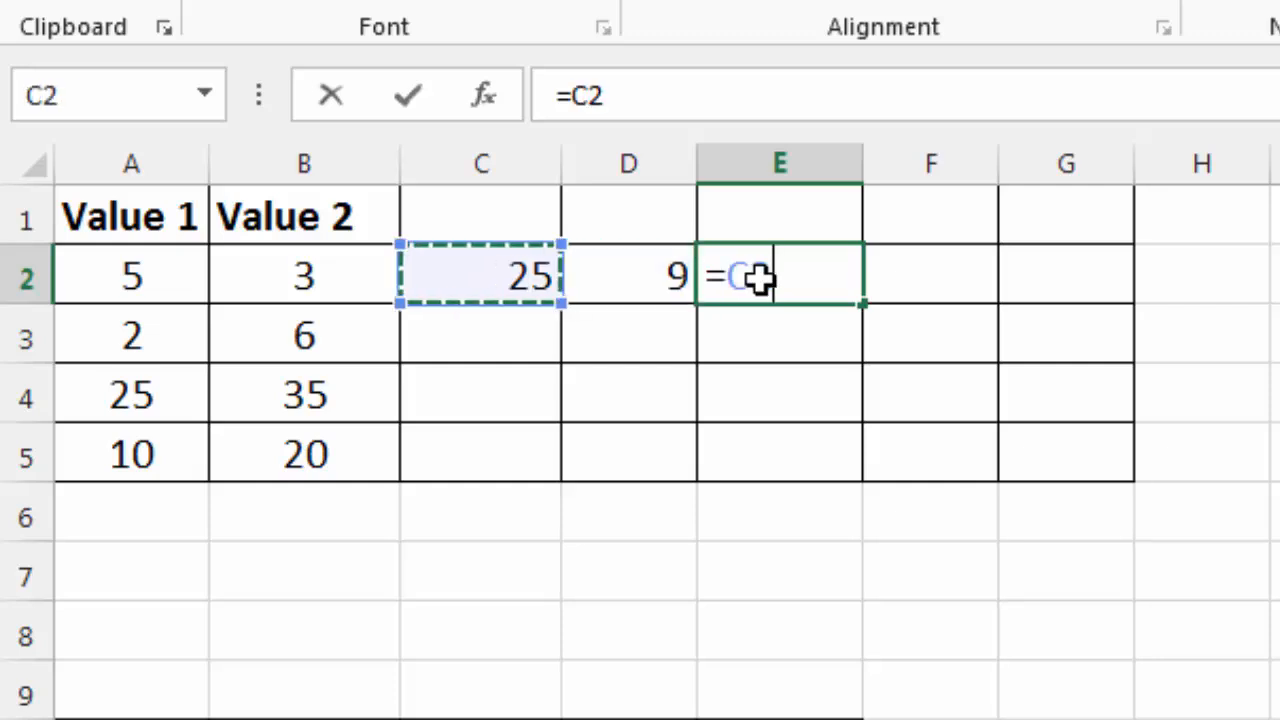
{"action": "type", "text": "+"}
{"action": "key", "text": "Left"}
{"action": "key", "text": "Return"}
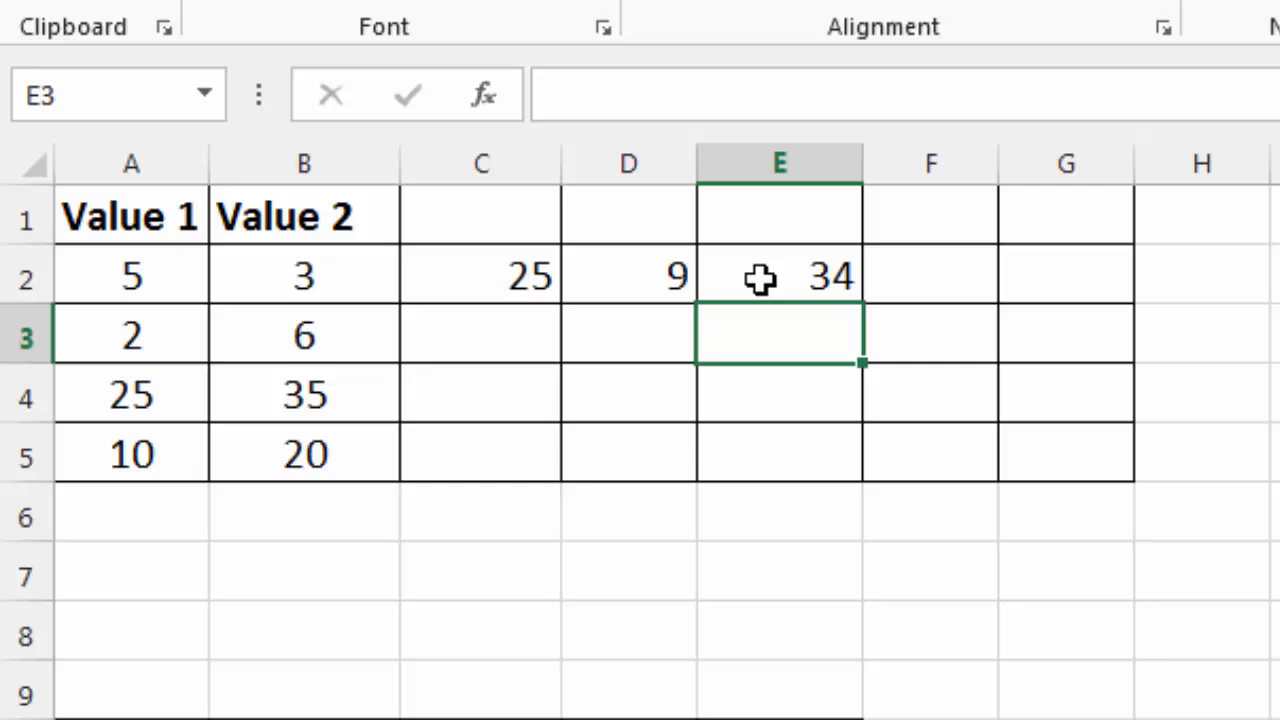
Enter the formula =SUMSQ(A2,B2) in F2 to sum the squares of the first pair of values
{"action": "left_click", "coordinate": [914, 289]}
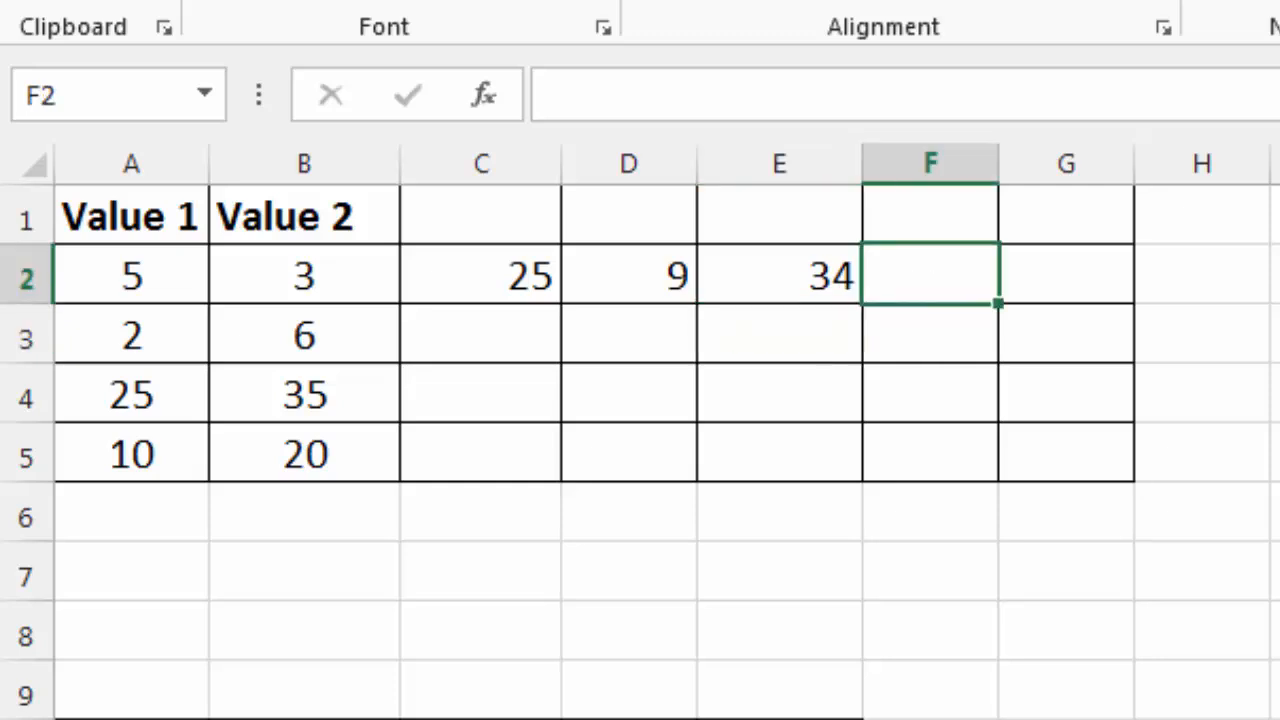
{"action": "type", "text": "=sumsq("}
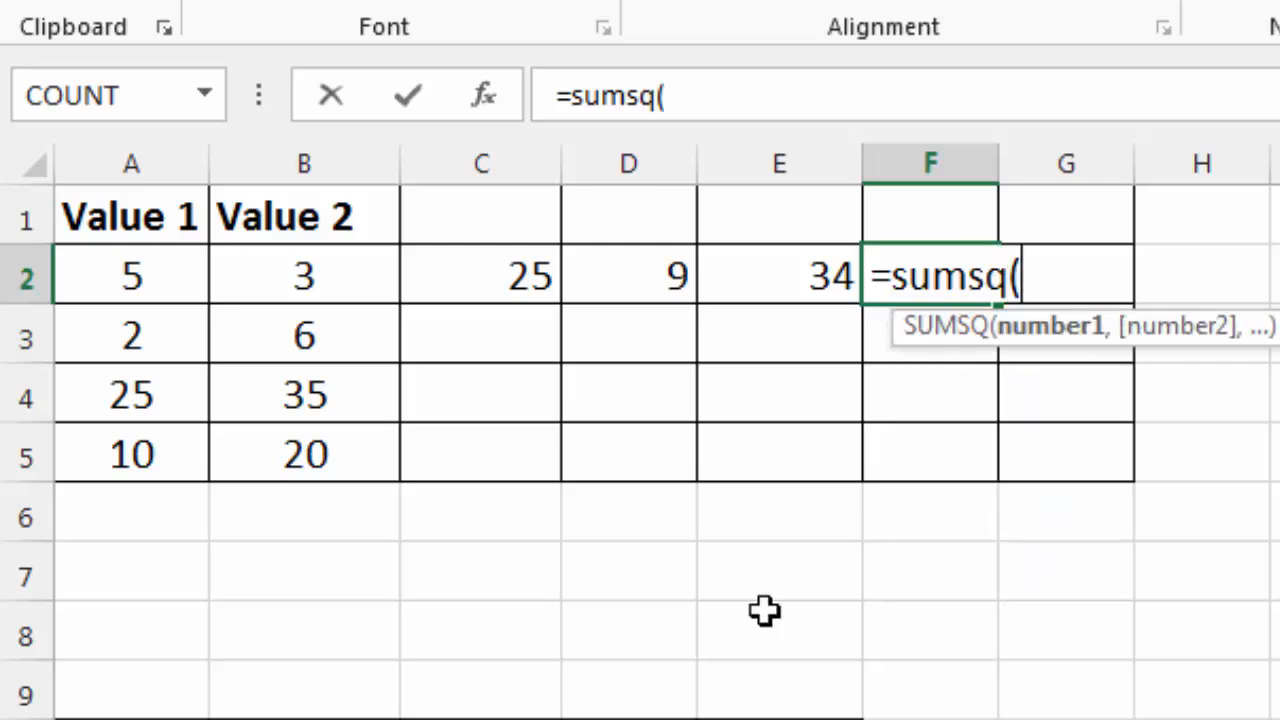
{"action": "left_click", "coordinate": [145, 273]}
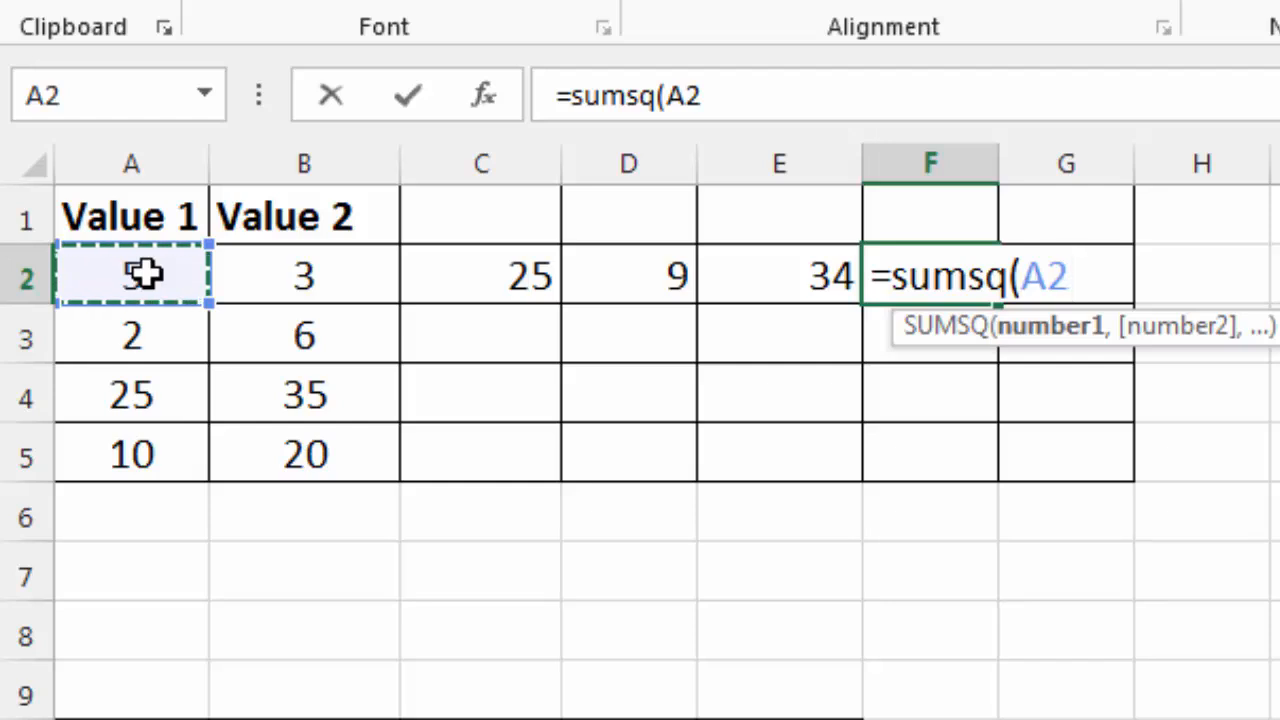
{"action": "type", "text": ","}
{"action": "left_click", "coordinate": [291, 271]}
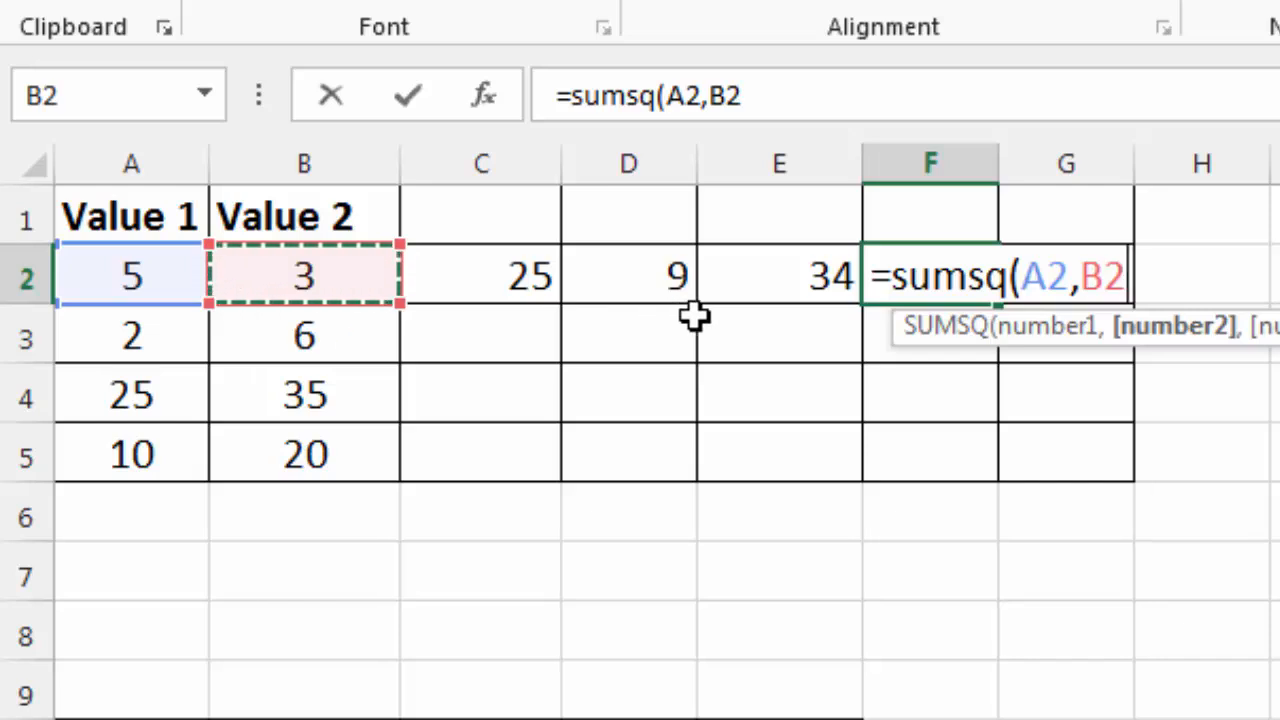
{"action": "type", "text": ")"}
{"action": "key", "text": "Return"}
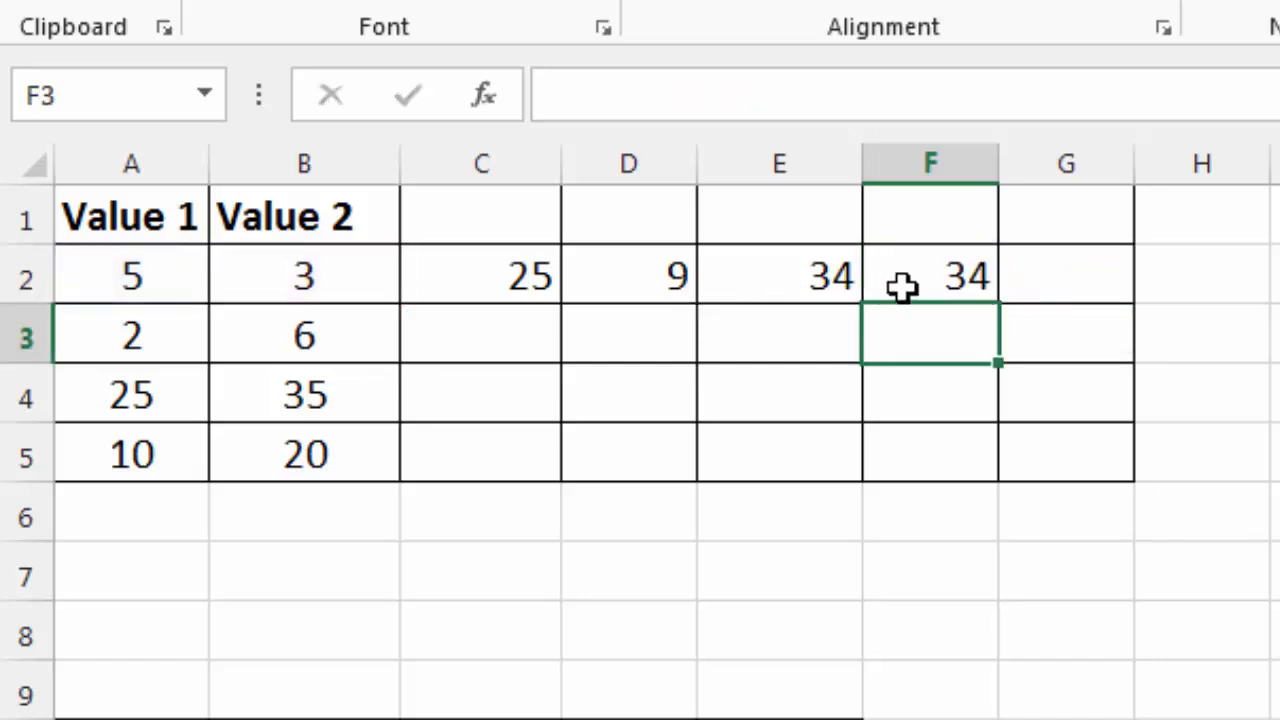
Copy the SUMSQ formula from F2 down through F5 for the remaining value pairs
{"action": "left_click", "coordinate": [970, 265]}
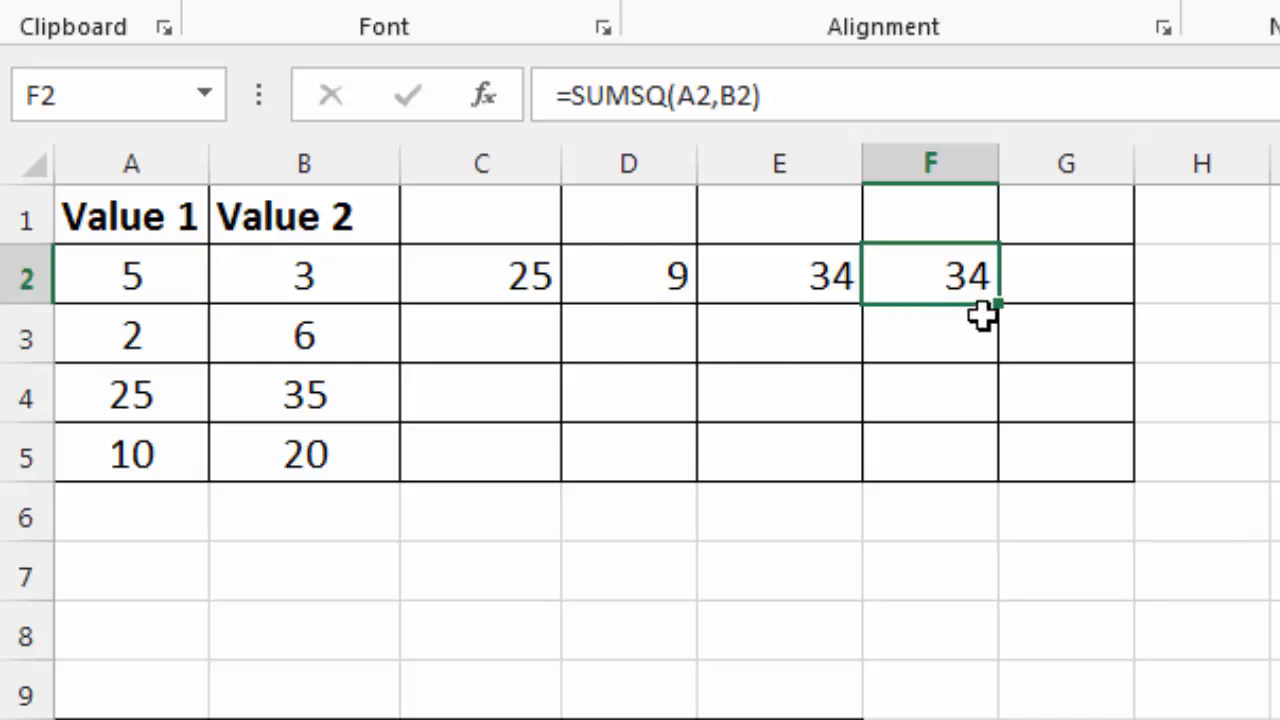
{"action": "left_click_drag", "start_coordinate": [996, 308], "coordinate": [1003, 466]}
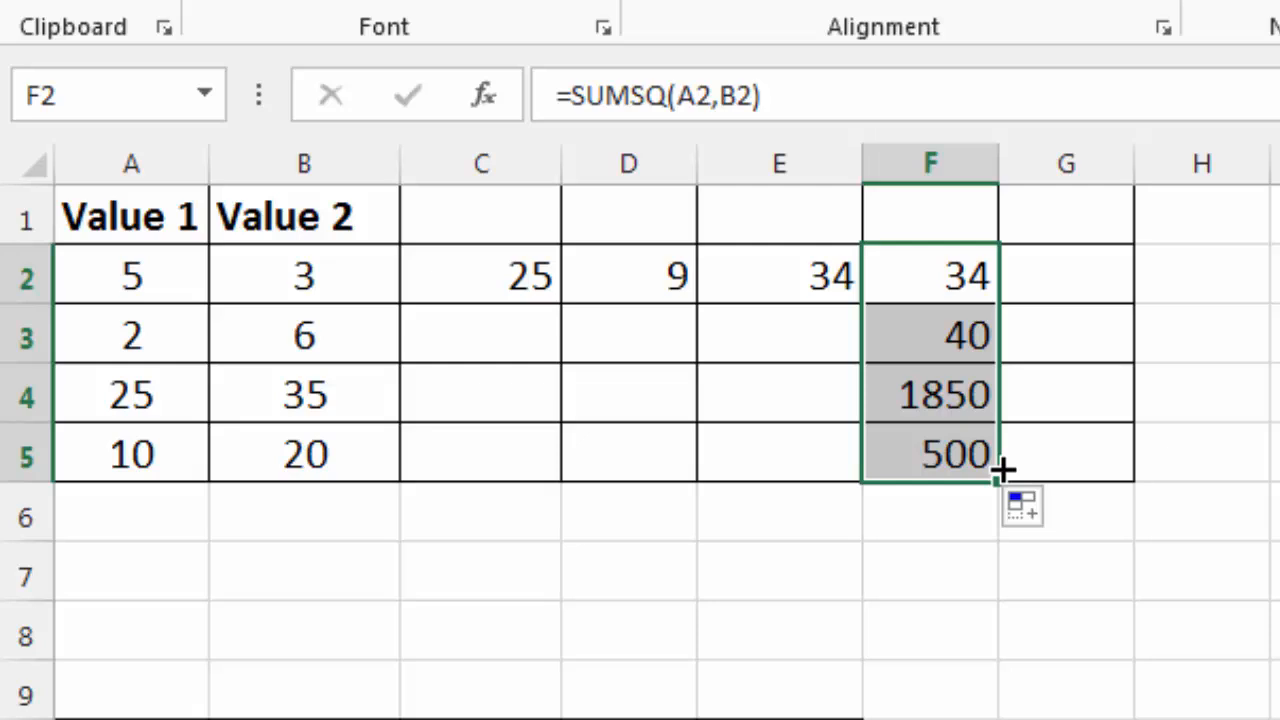
{"action": "left_click", "coordinate": [793, 513]}
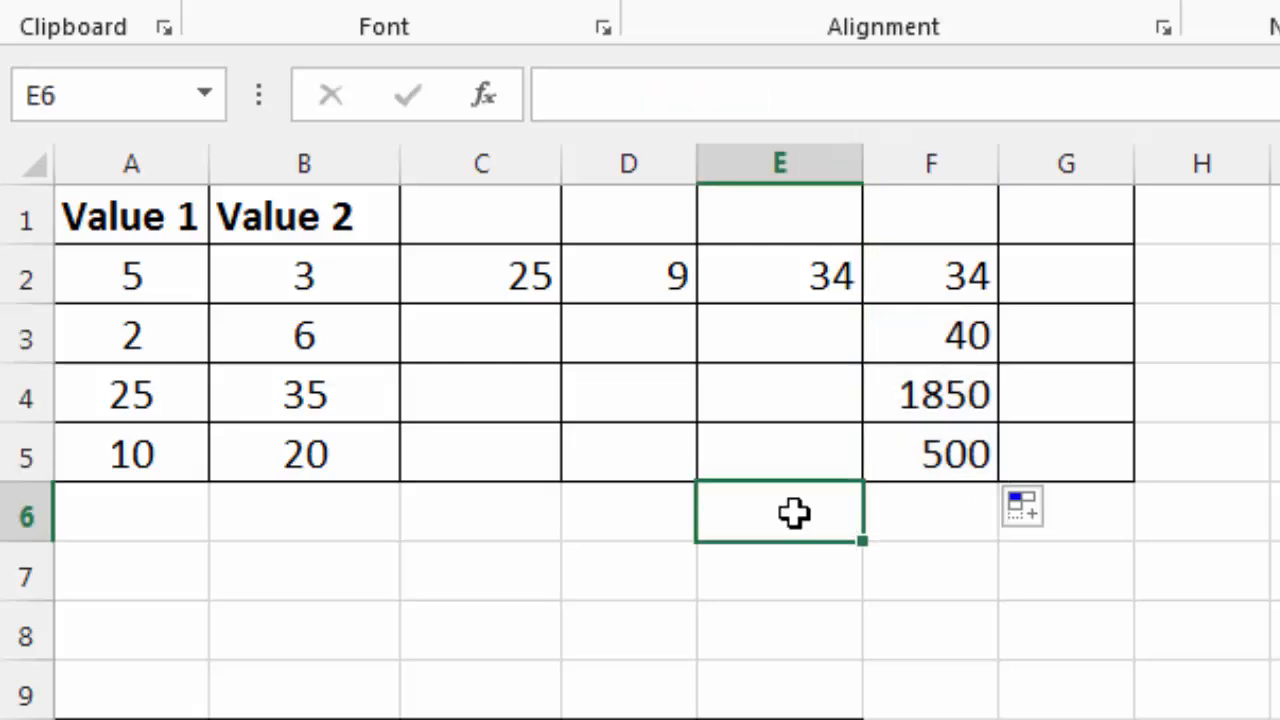
{"action": "left_click", "coordinate": [948, 563]}
Examine the item table in rows 10 to 16, including its Item, Rate, Qty and Total entries
{"action": "scroll", "coordinate": [948, 555], "scroll_direction": "down", "scroll_amount": 2}
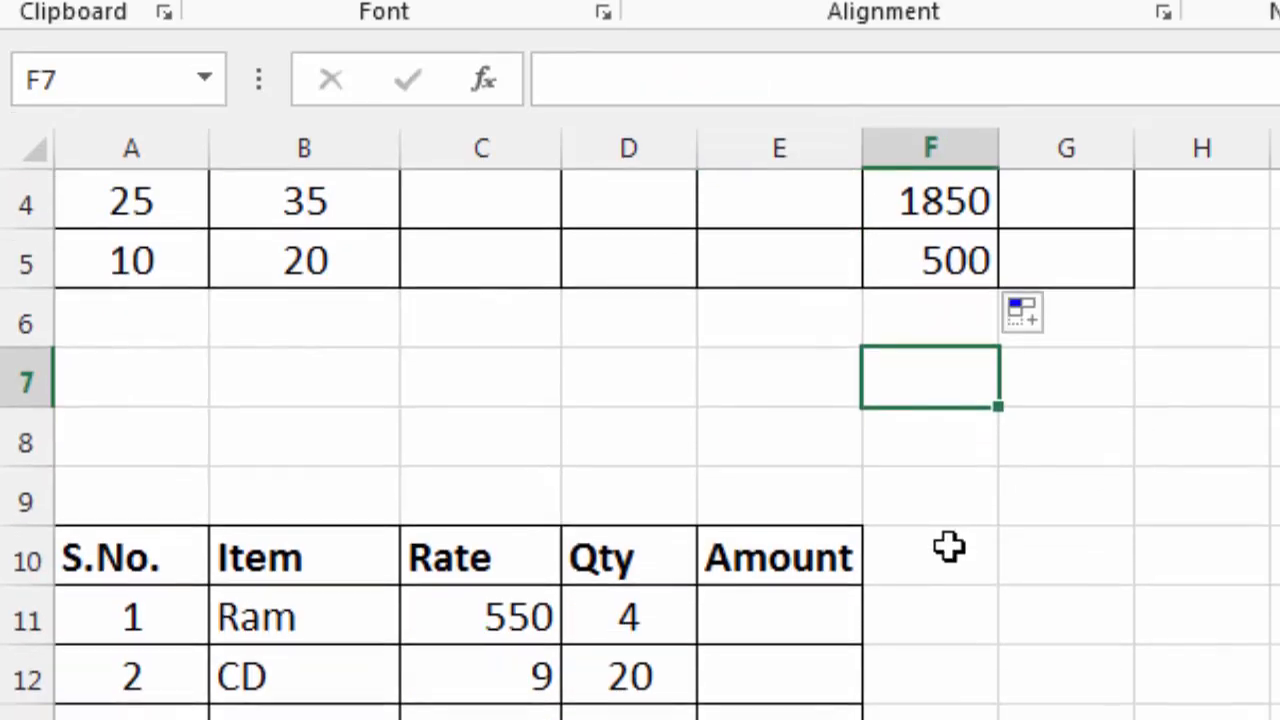
{"action": "scroll", "coordinate": [948, 406], "scroll_direction": "down", "scroll_amount": 1}
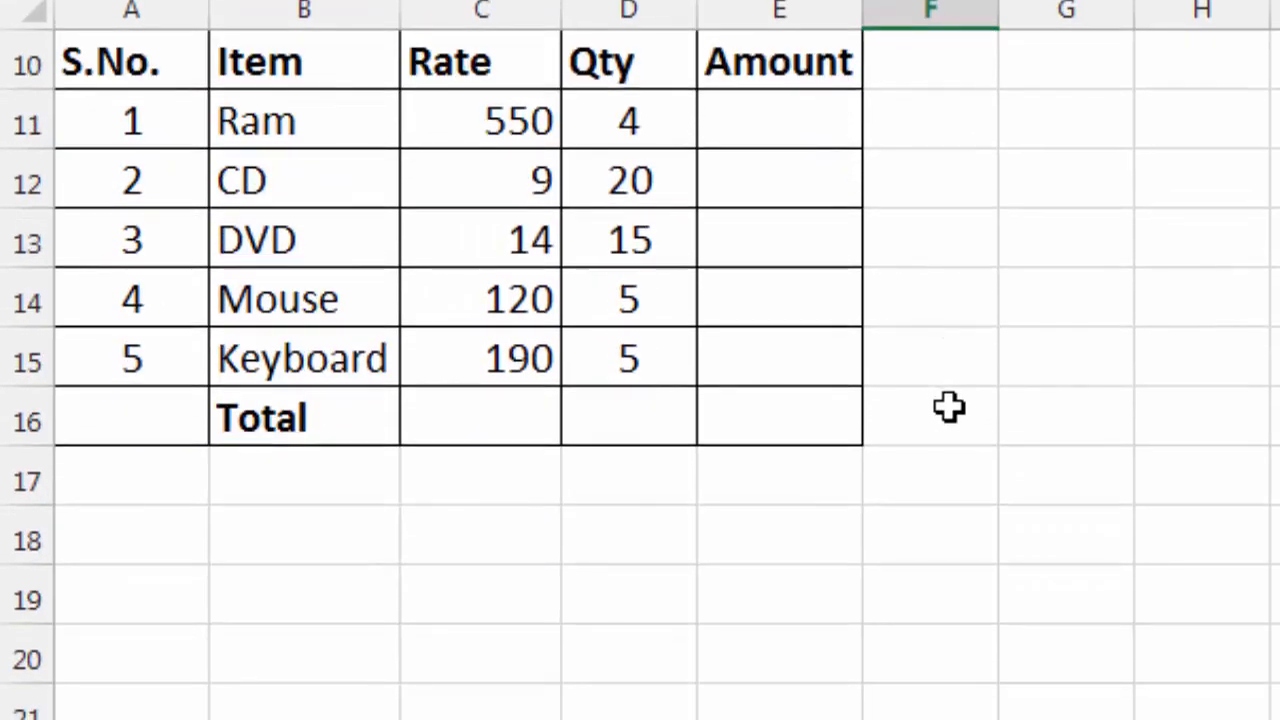
{"action": "scroll", "coordinate": [948, 406], "scroll_direction": "up", "scroll_amount": 1}
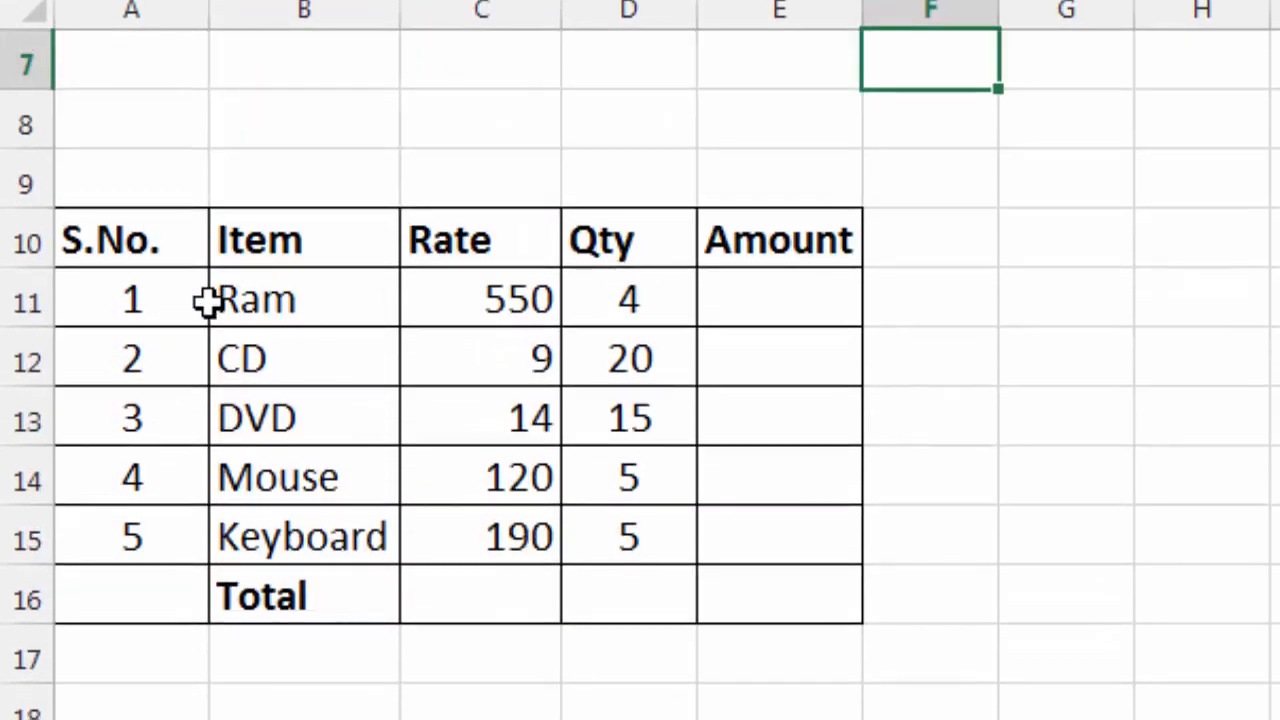
{"action": "left_click_drag", "start_coordinate": [289, 302], "coordinate": [306, 489]}
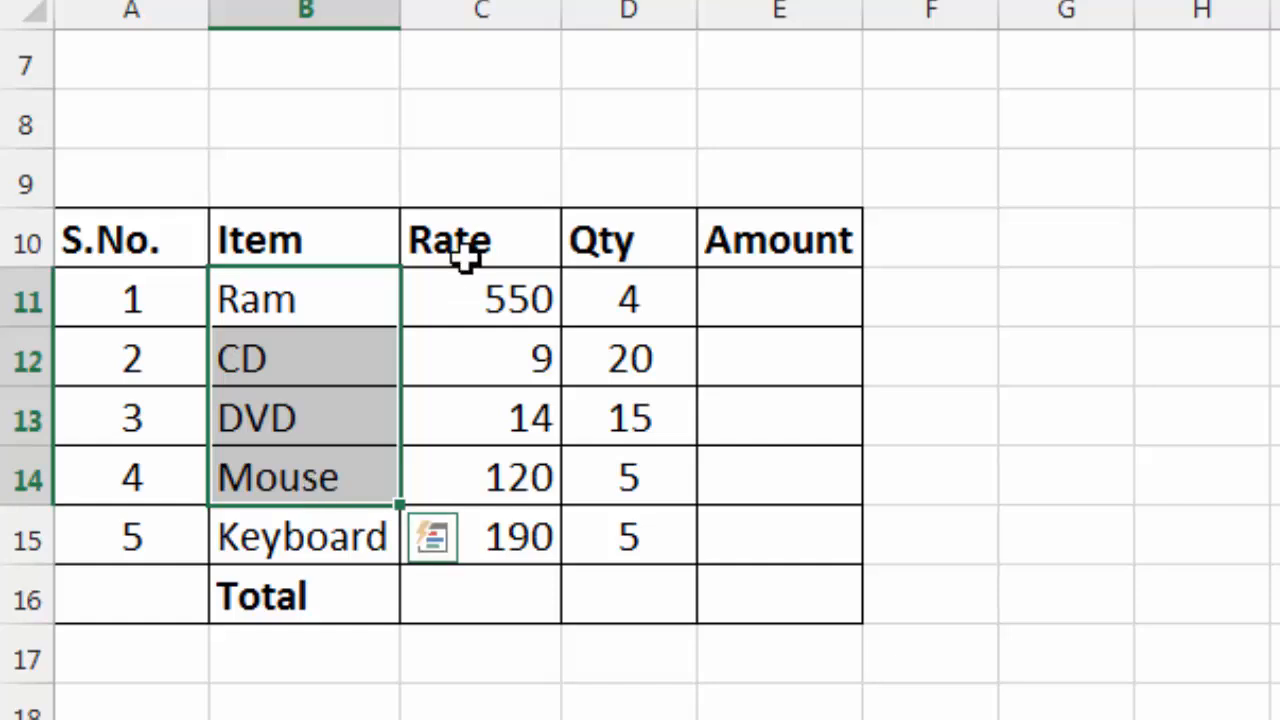
{"action": "left_click_drag", "start_coordinate": [470, 313], "coordinate": [491, 532]}
{"action": "left_click_drag", "start_coordinate": [694, 303], "coordinate": [665, 470]}
{"action": "left_click", "coordinate": [324, 583]}
{"action": "left_click", "coordinate": [776, 594]}
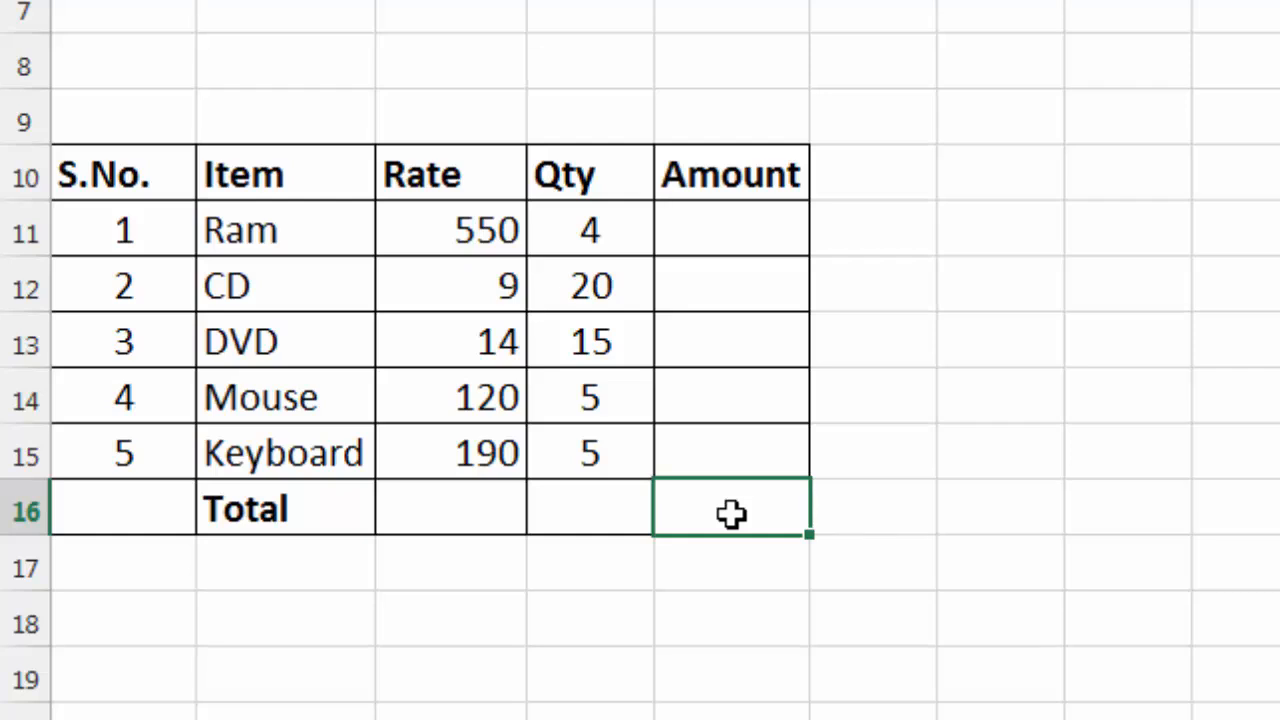
Enter the formula =C11*D11 in E11 to multiply the Ram item's rate by its quantity
{"action": "left_click", "coordinate": [734, 231]}
{"action": "type", "text": "="}
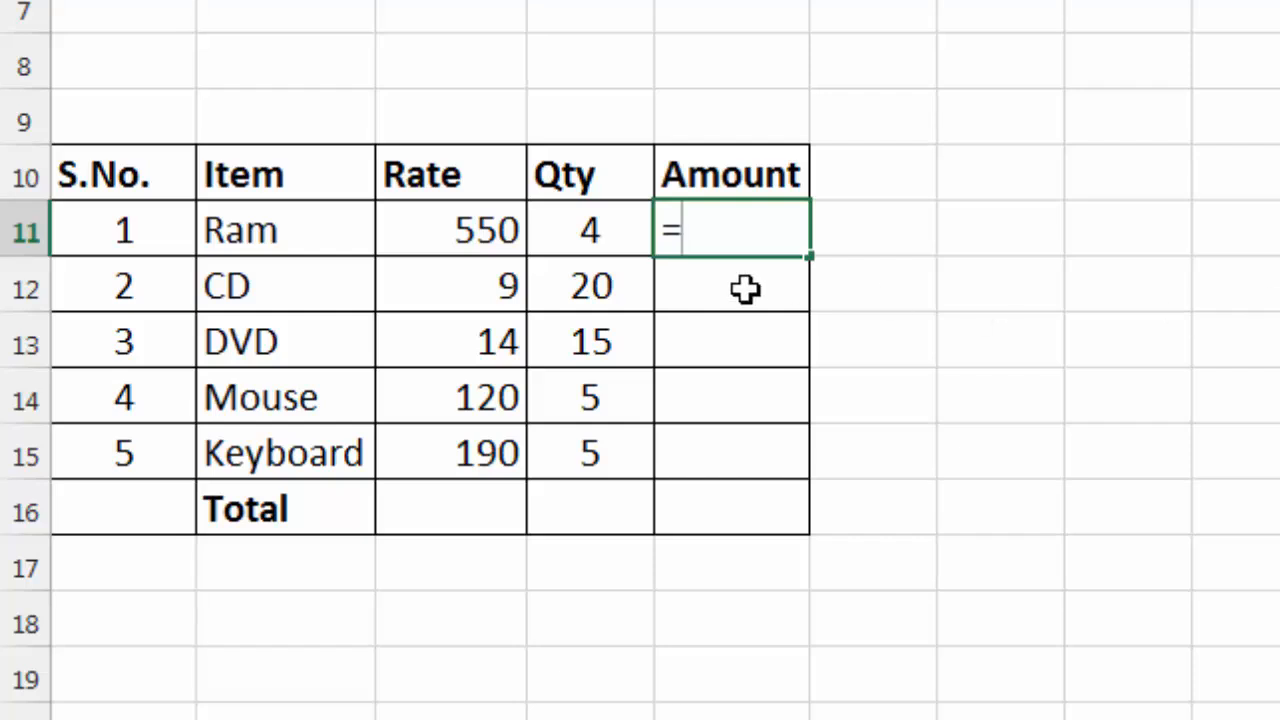
{"action": "left_click", "coordinate": [438, 217]}
{"action": "type", "text": "*"}
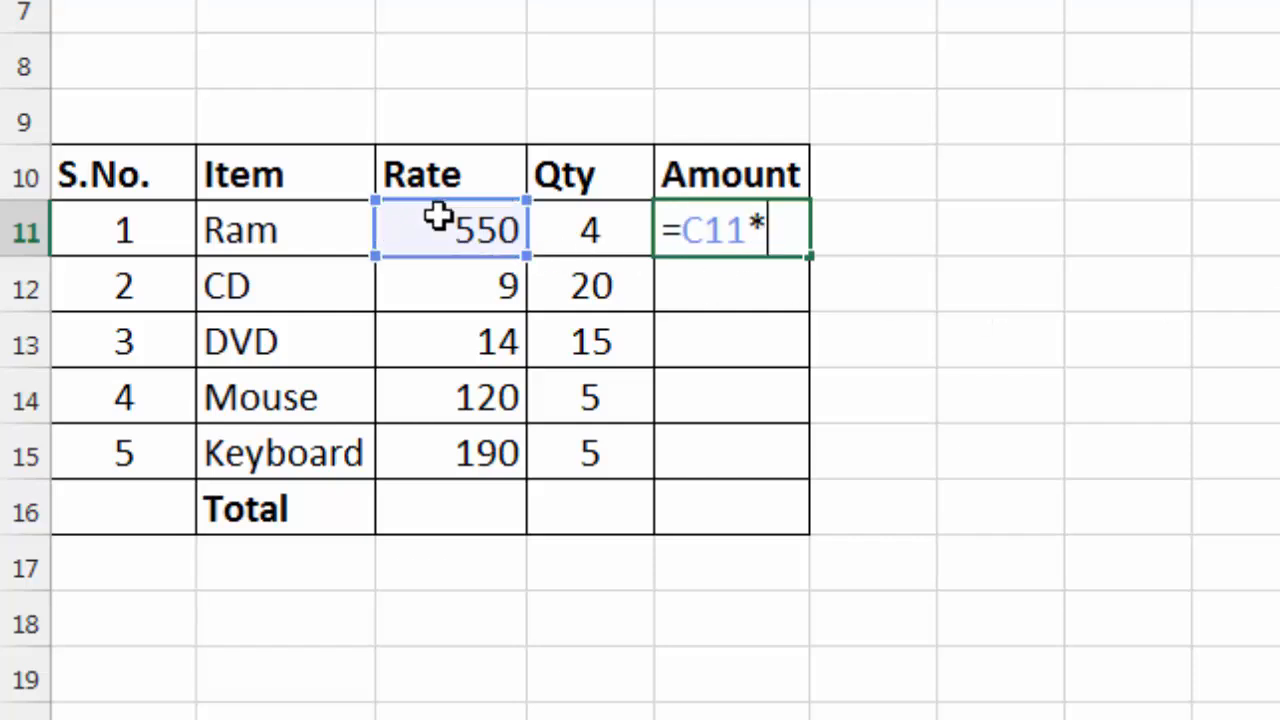
{"action": "left_click", "coordinate": [558, 229]}
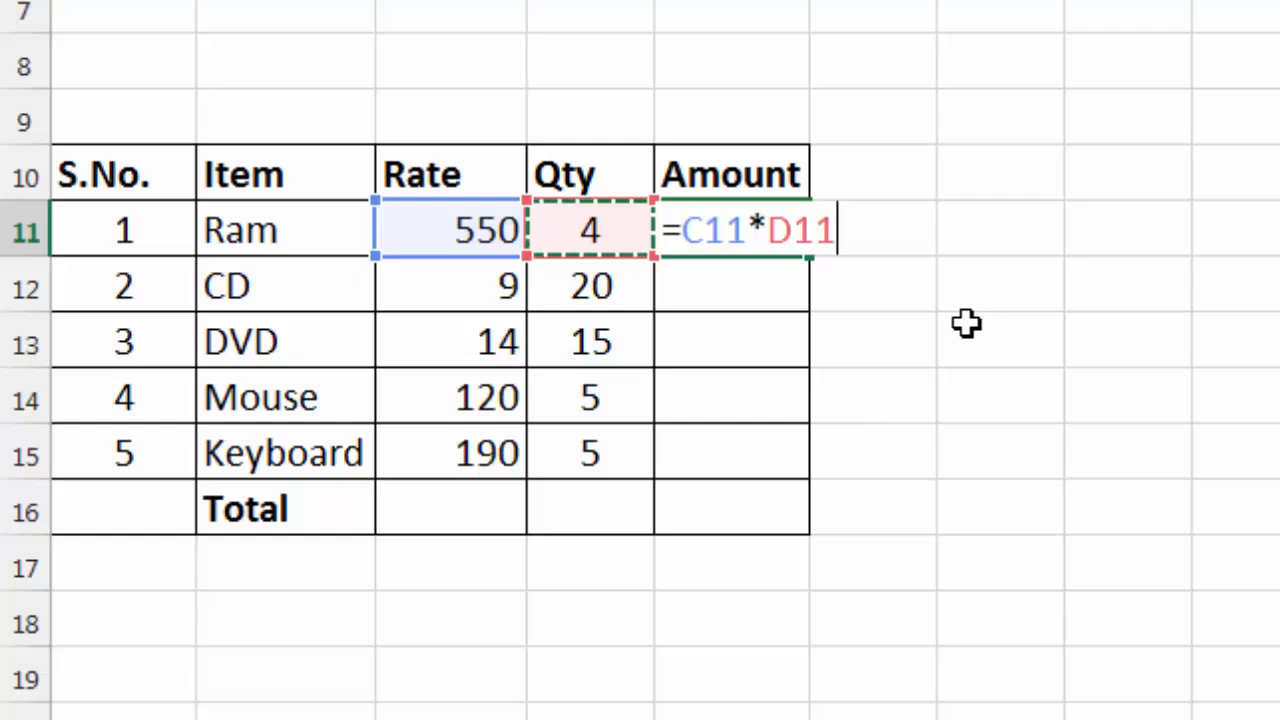
{"action": "key", "text": "Return"}
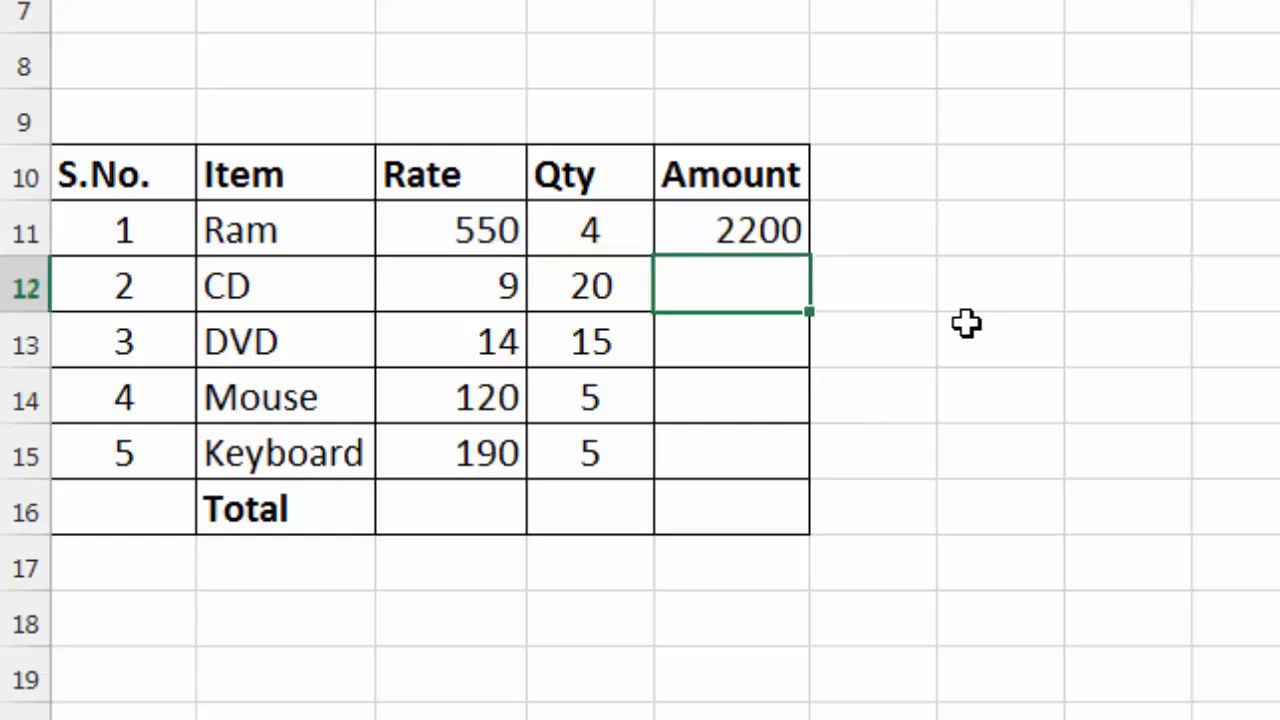
Copy the Amount formula down through E15 and total the column in E16 with =SUM(E11:E15)
{"action": "left_click", "coordinate": [762, 233]}
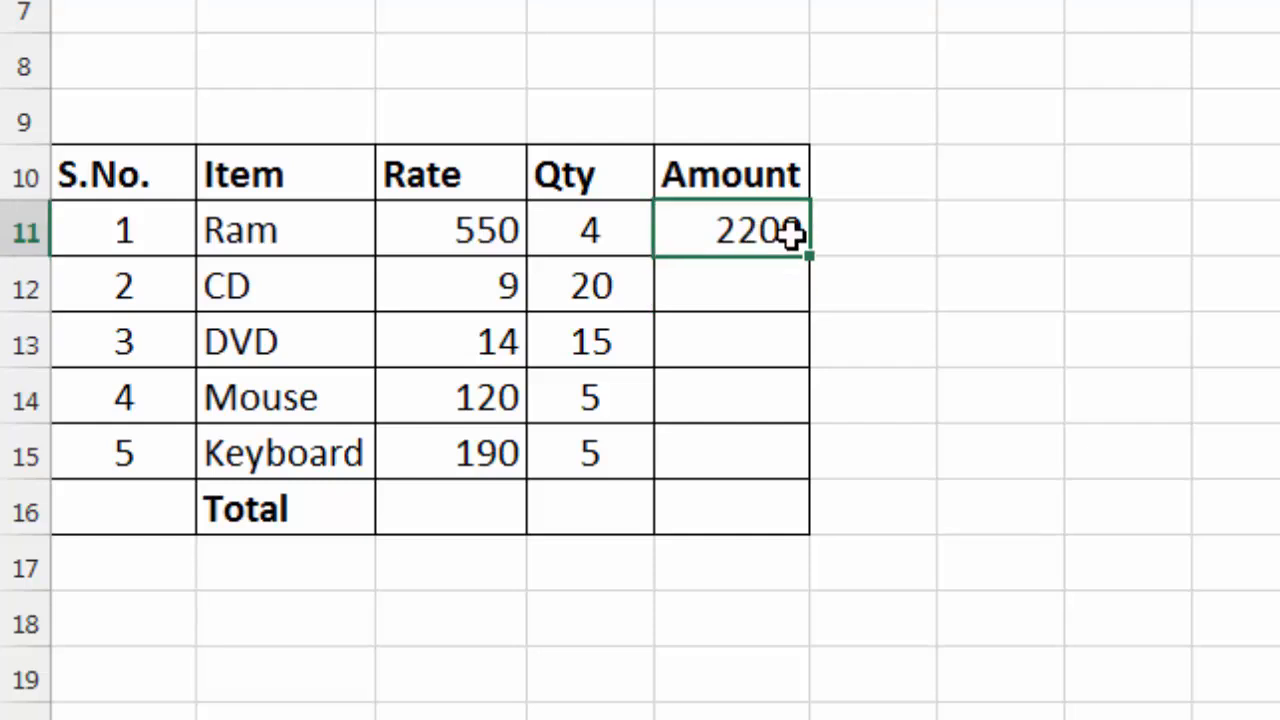
{"action": "left_click_drag", "start_coordinate": [814, 263], "coordinate": [812, 480]}
{"action": "left_click", "coordinate": [729, 528]}
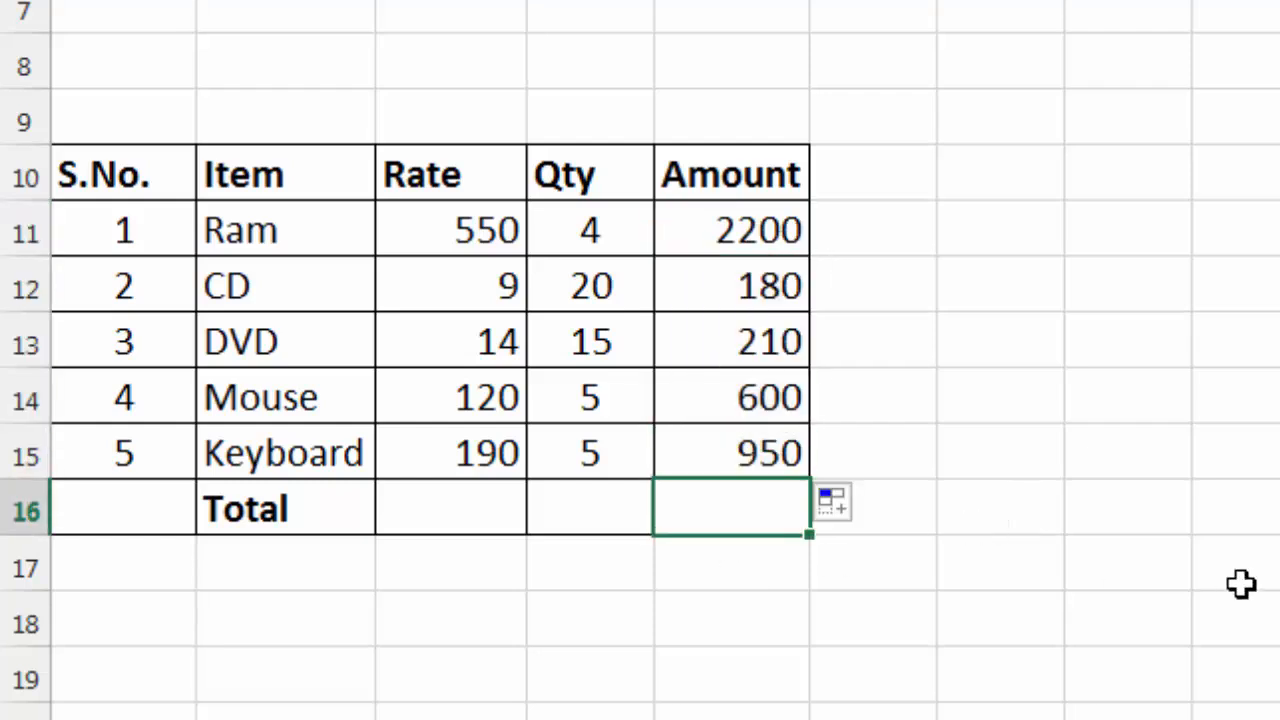
{"action": "key", "text": "alt+equal"}
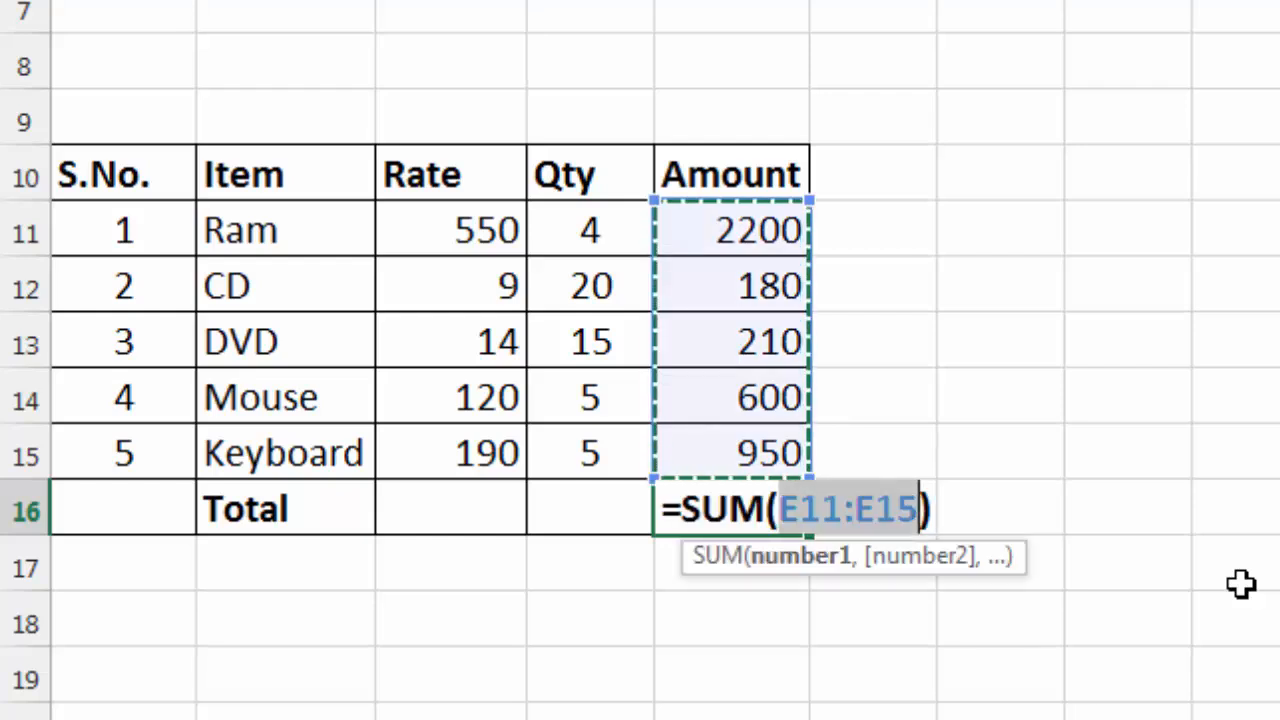
{"action": "key", "text": "Return"}
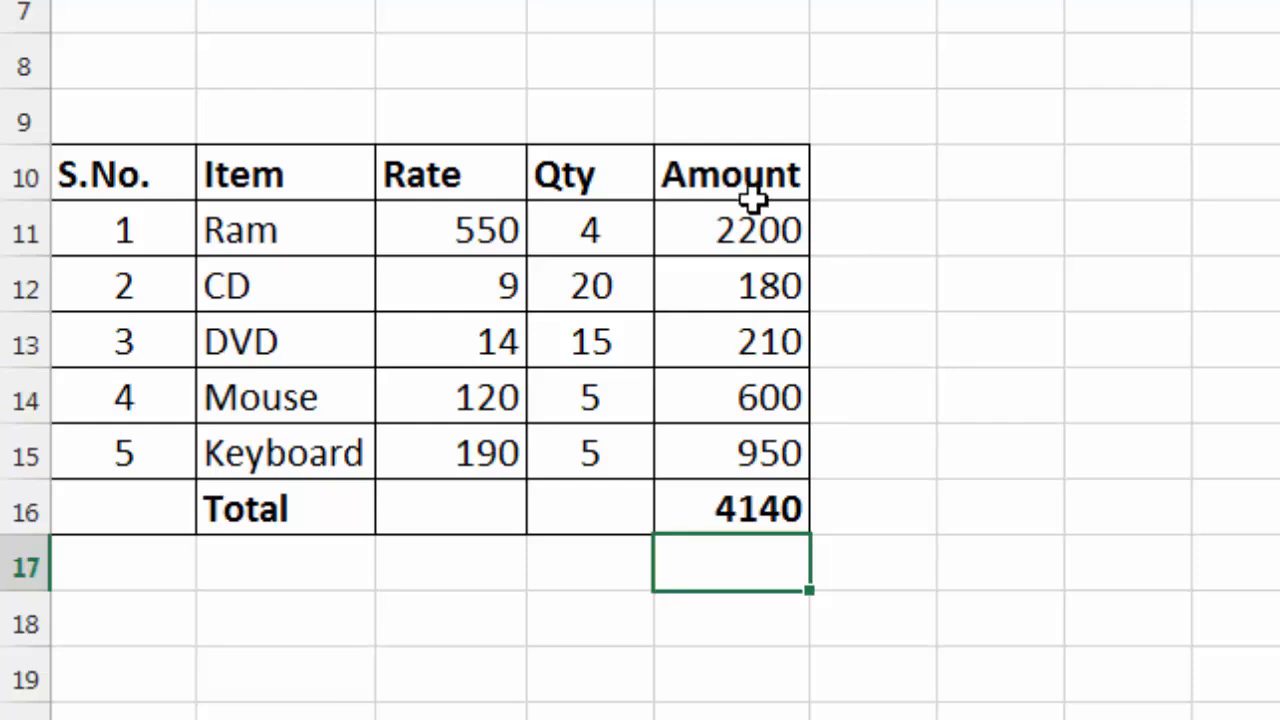
Highlight the Amount header and the item amounts in E10:E15 with a yellow fill
{"action": "key", "text": "Up"}
{"action": "left_click_drag", "start_coordinate": [737, 183], "coordinate": [762, 447]}
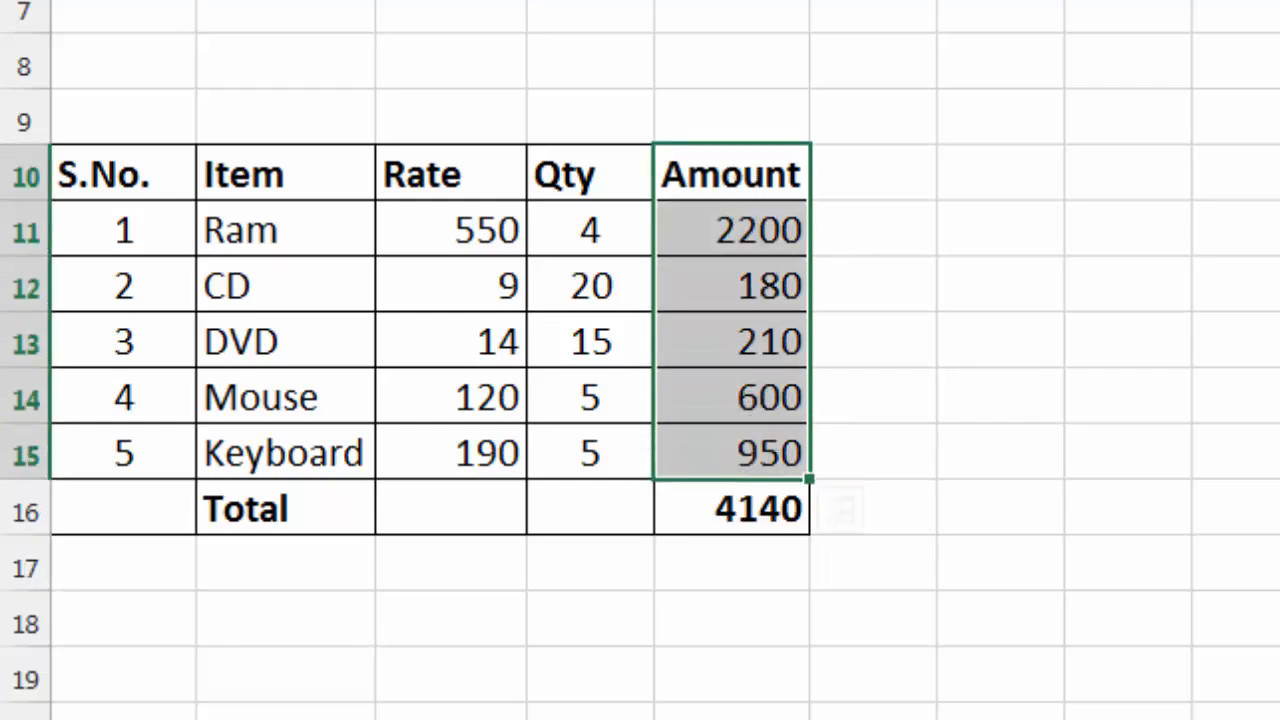
{"action": "left_click", "coordinate": [745, 325]}
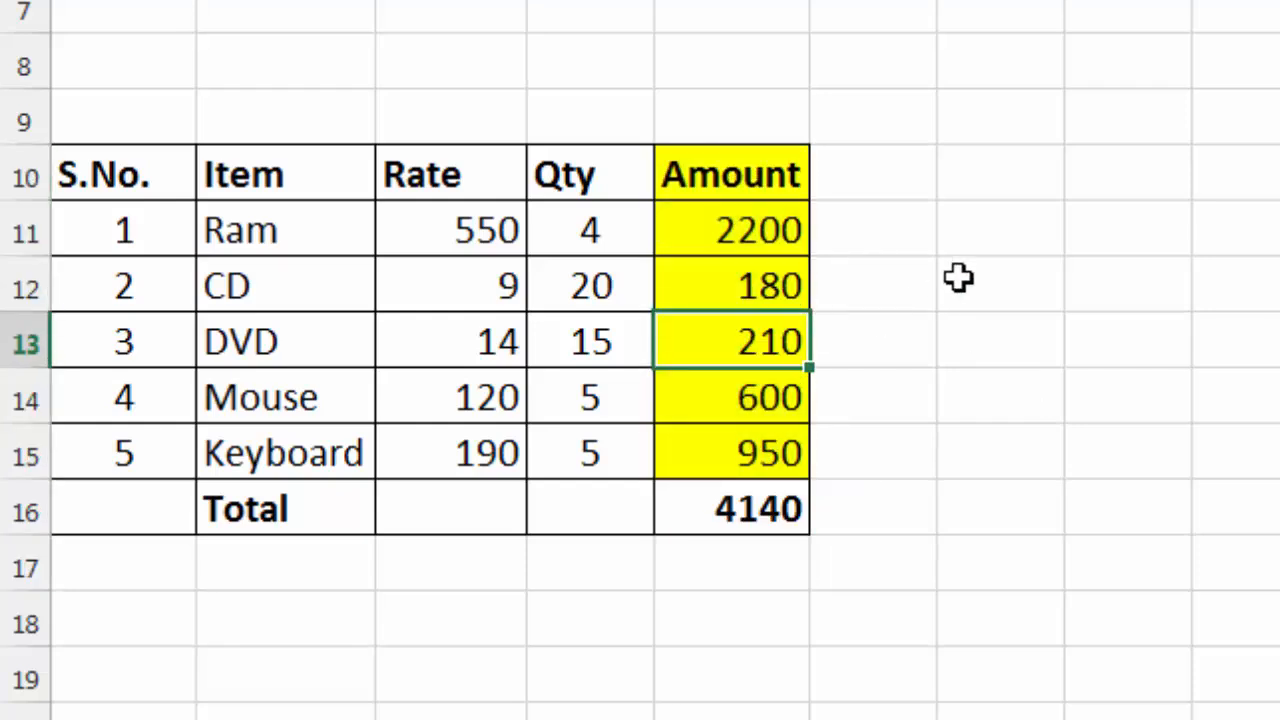
{"action": "left_click", "coordinate": [745, 506]}
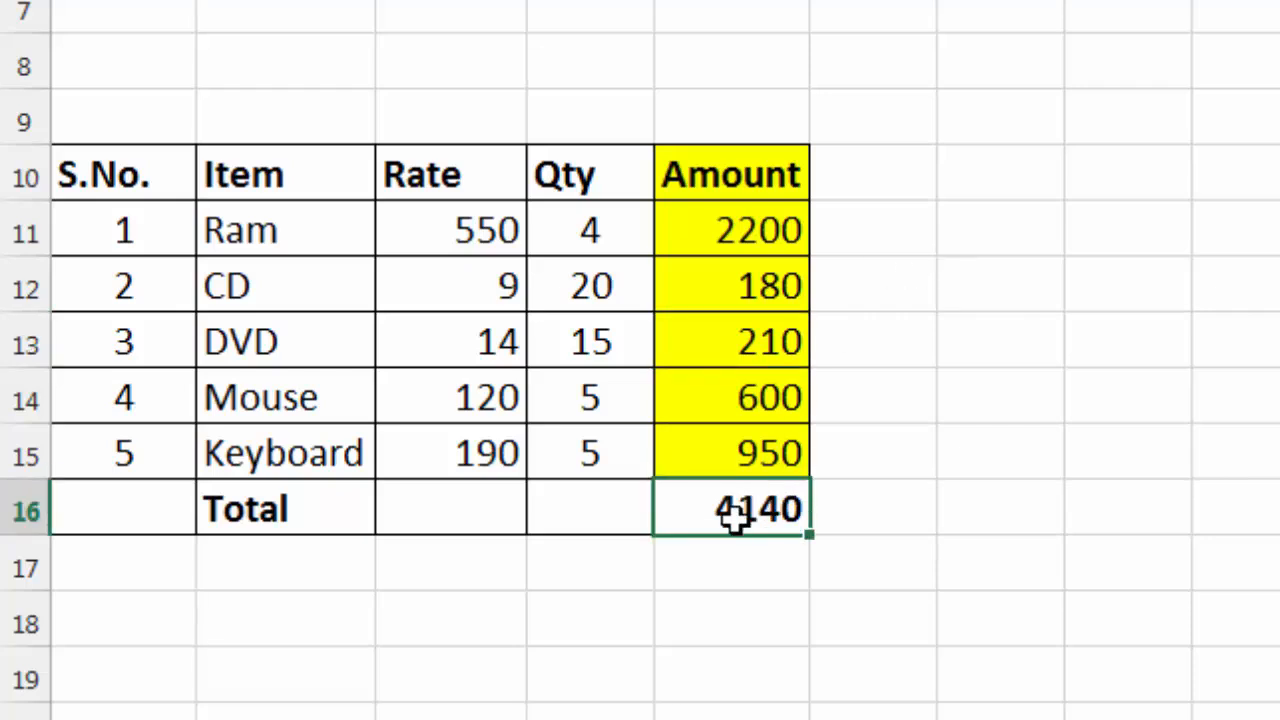
Enter the formula =SUMPRODUCT(C11:C15,D11:D15) in E17 to total rate times quantity directly
{"action": "left_click", "coordinate": [725, 558]}
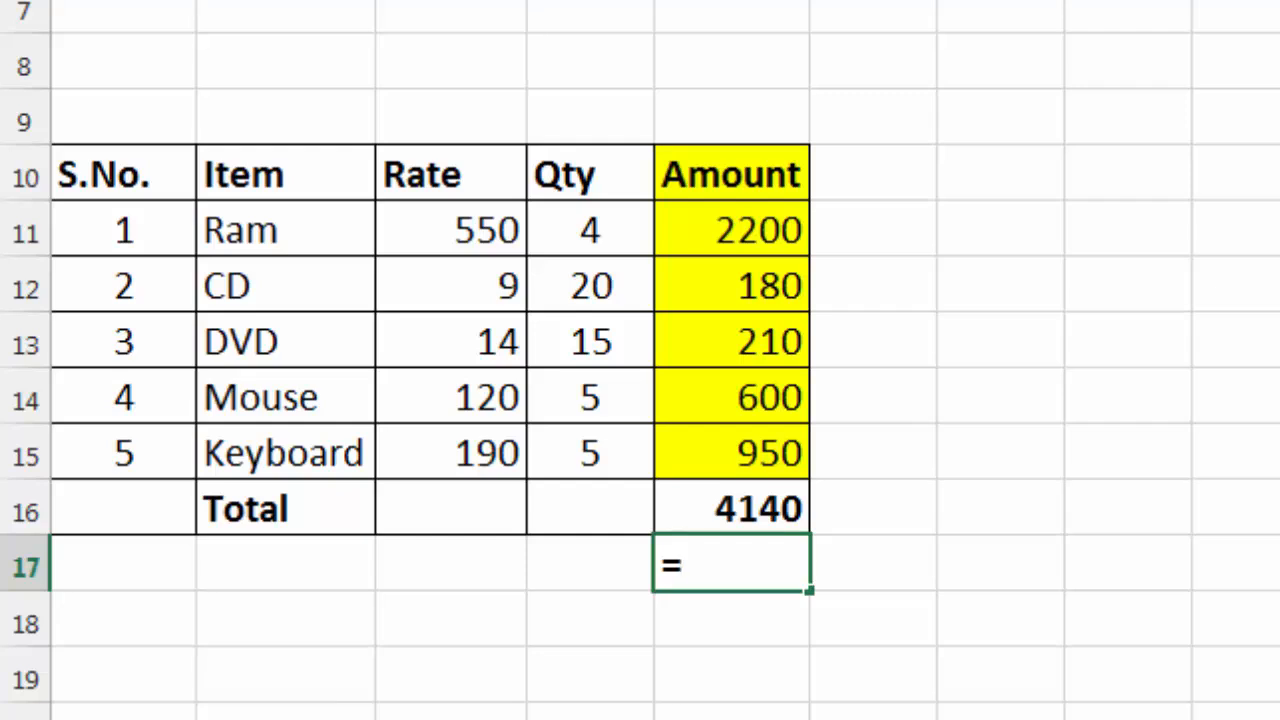
{"action": "type", "text": "=sum"}
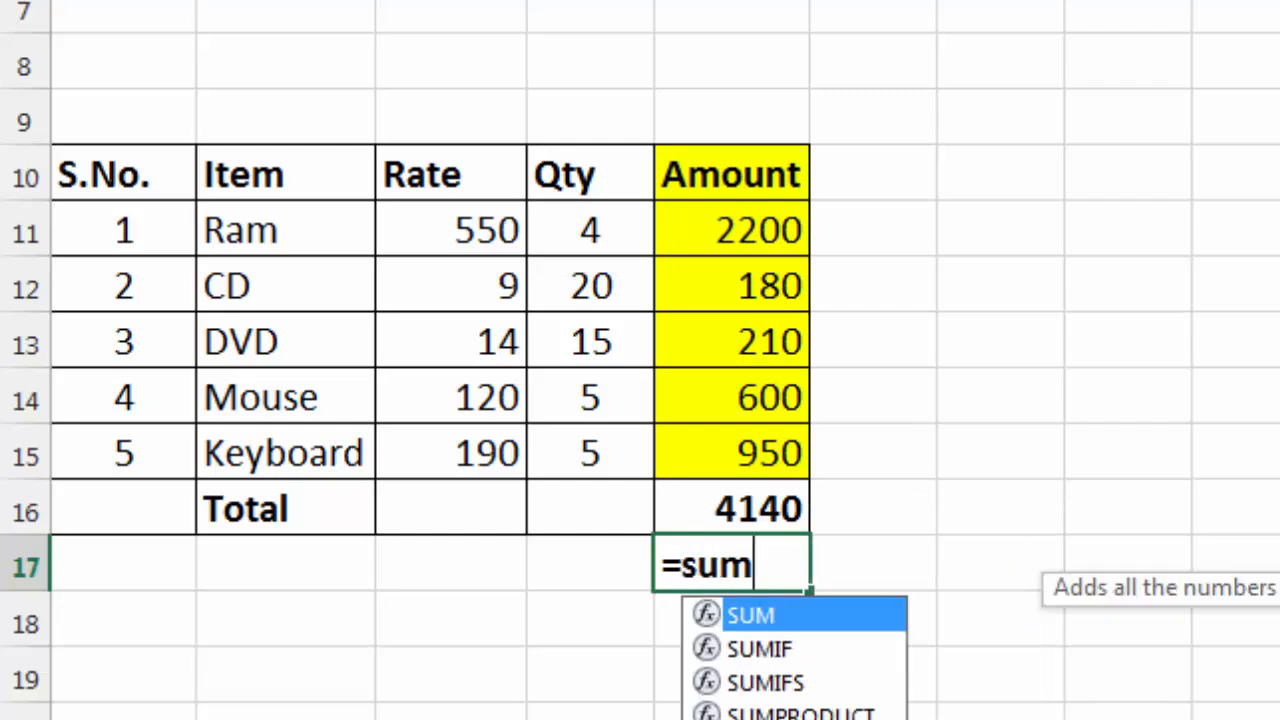
{"action": "type", "text": "product"}
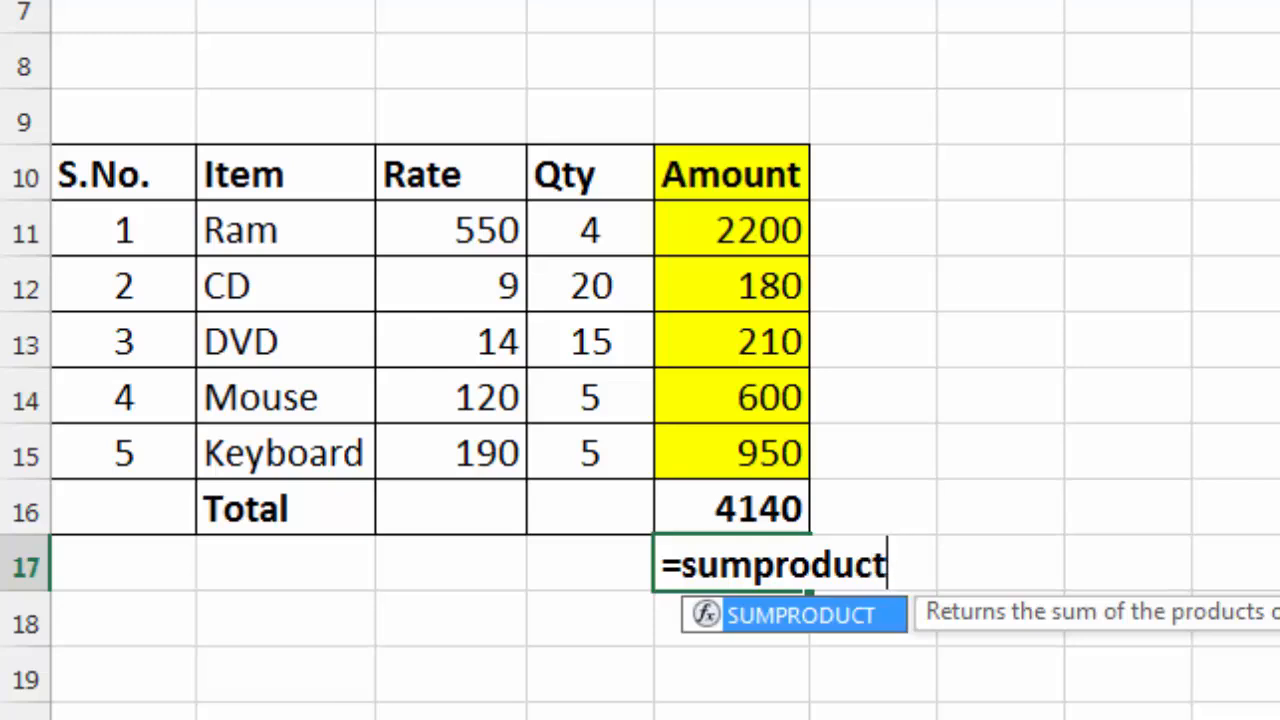
{"action": "type", "text": "("}
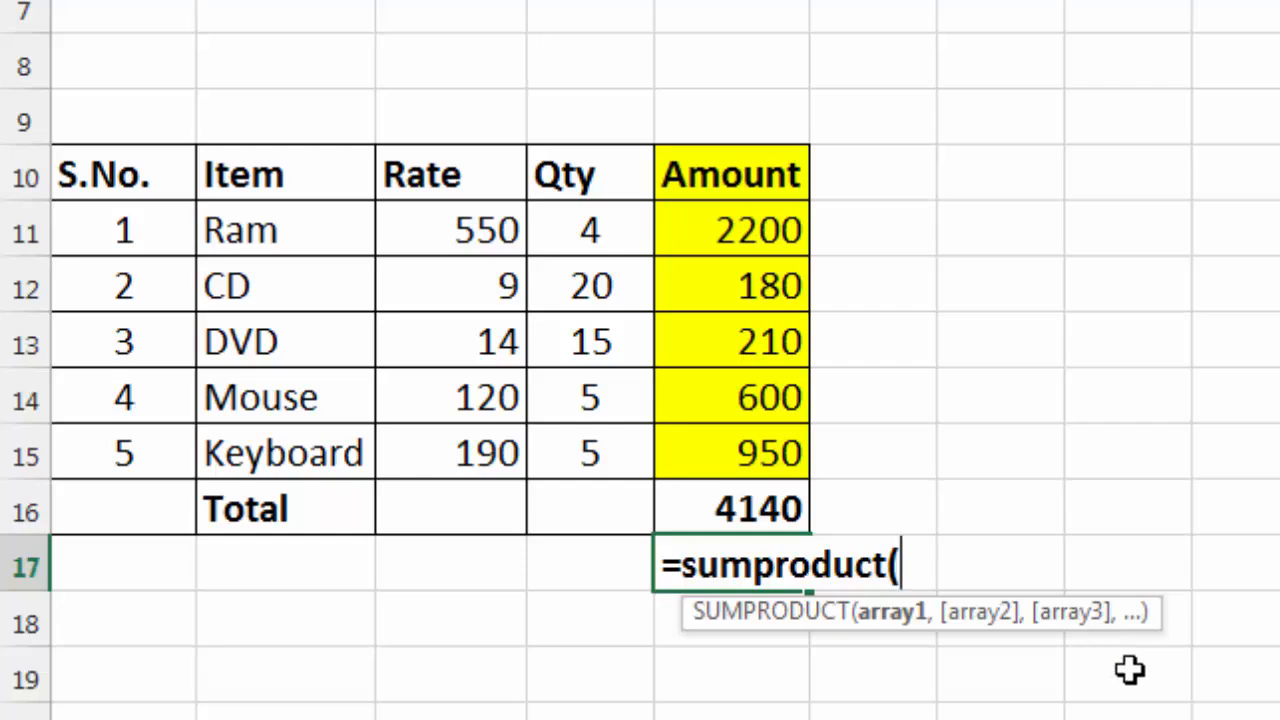
{"action": "left_click_drag", "start_coordinate": [430, 238], "coordinate": [477, 434]}
{"action": "type", "text": ","}
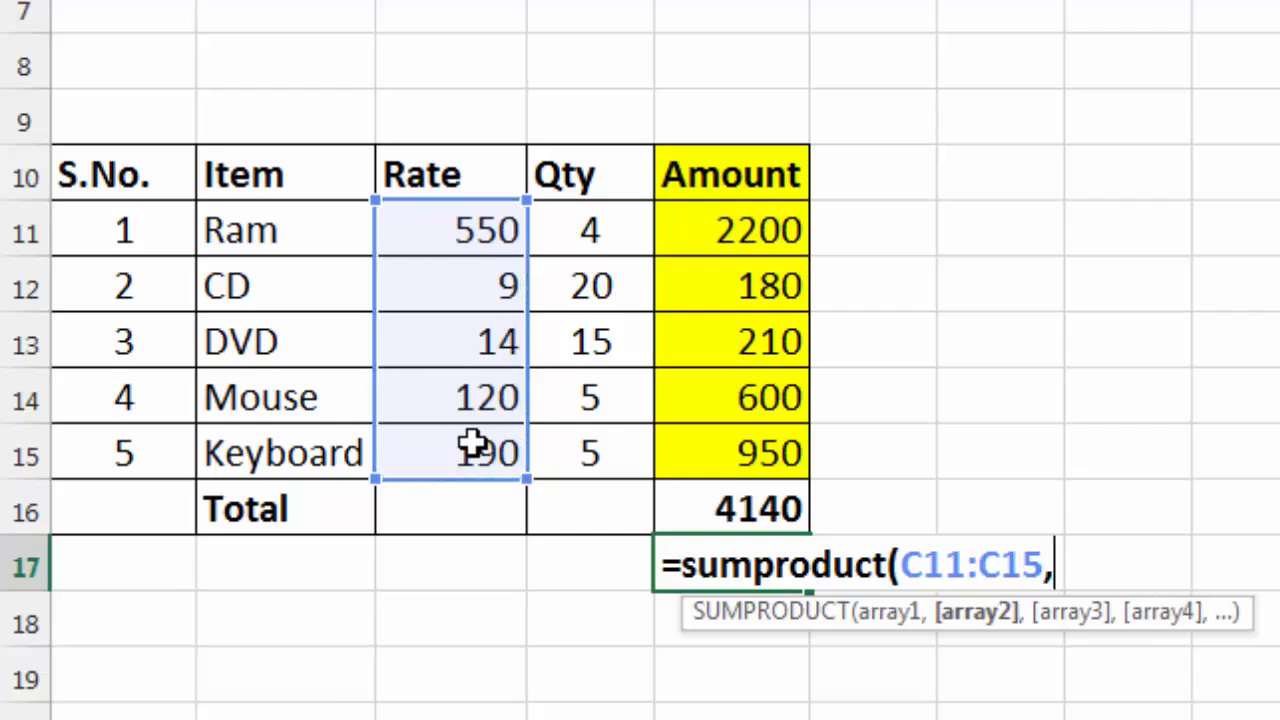
{"action": "left_click_drag", "start_coordinate": [583, 229], "coordinate": [594, 445]}
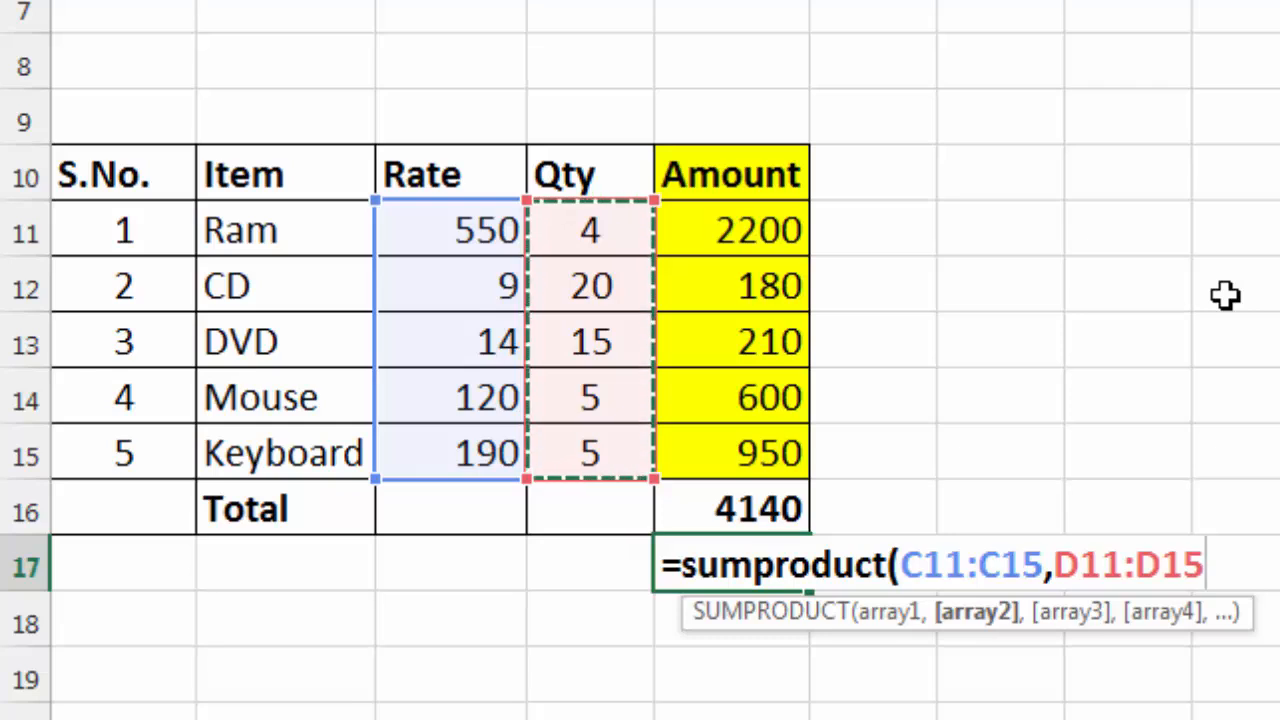
{"action": "type", "text": ")"}
{"action": "key", "text": "Return"}
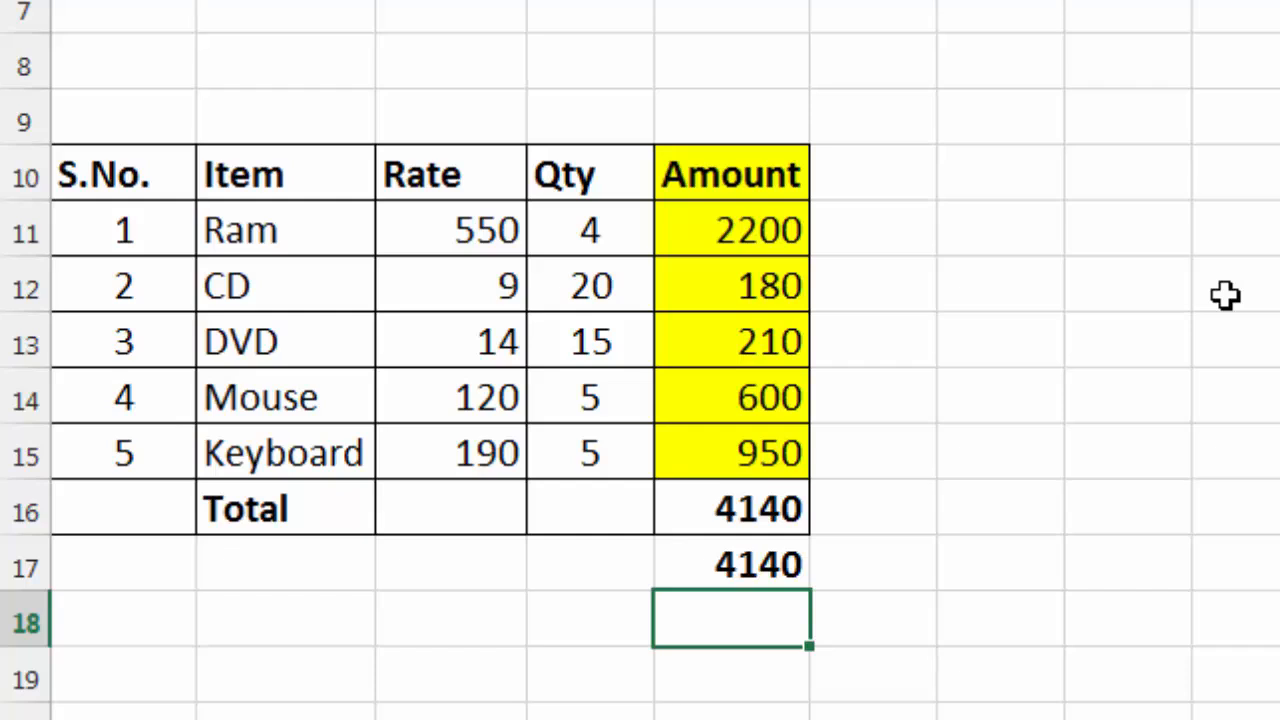
Compare the first Amount cell and the SUM total in E16 with the SUMPRODUCT total in E17
{"action": "left_click", "coordinate": [765, 242]}
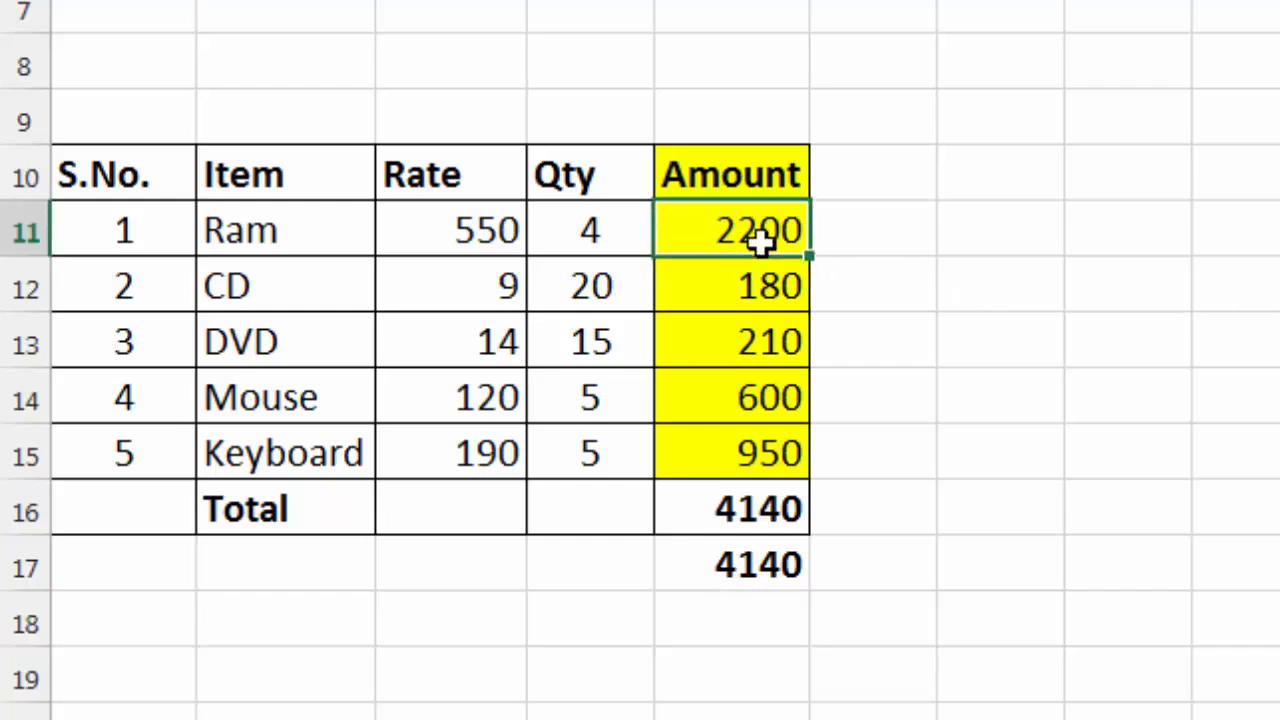
{"action": "left_click", "coordinate": [765, 525]}
{"action": "left_click", "coordinate": [749, 566]}
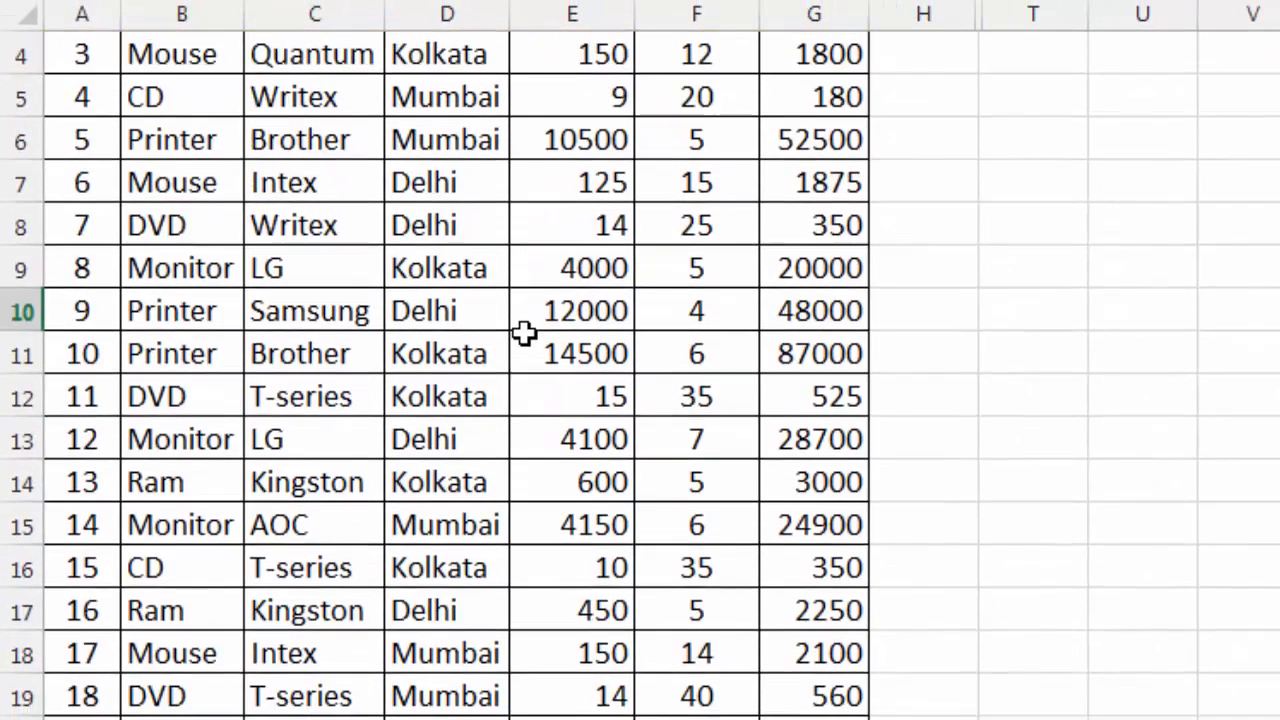
Enter the label Total in B31, directly below the last item of the list
{"action": "scroll", "coordinate": [524, 333], "scroll_direction": "down", "scroll_amount": 5}
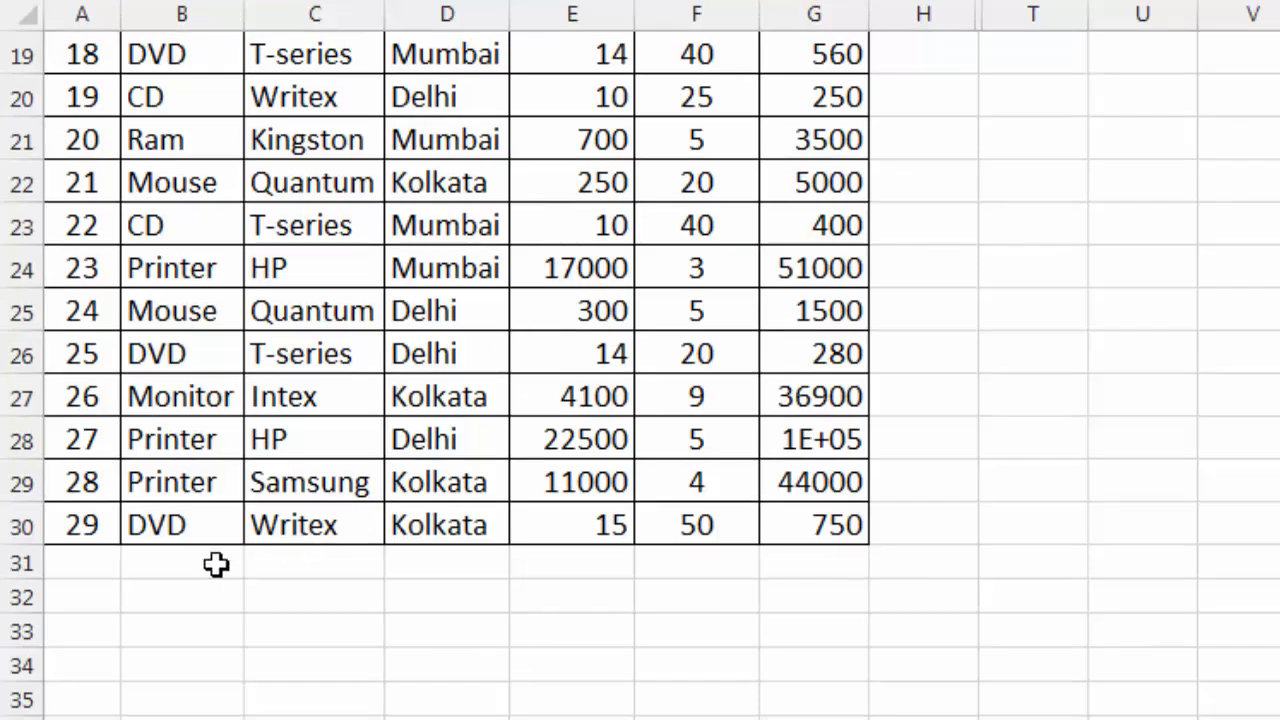
{"action": "left_click", "coordinate": [216, 565]}
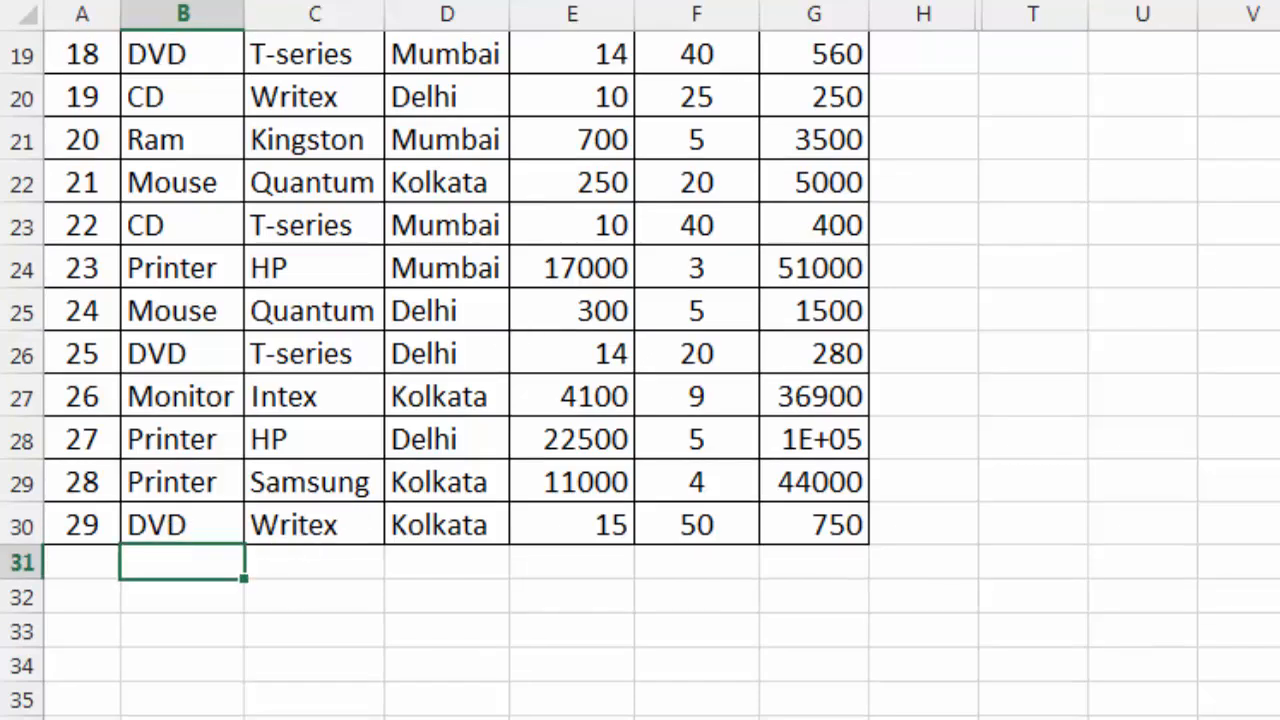
{"action": "type", "text": "total"}
{"action": "key", "text": "BackSpace"}
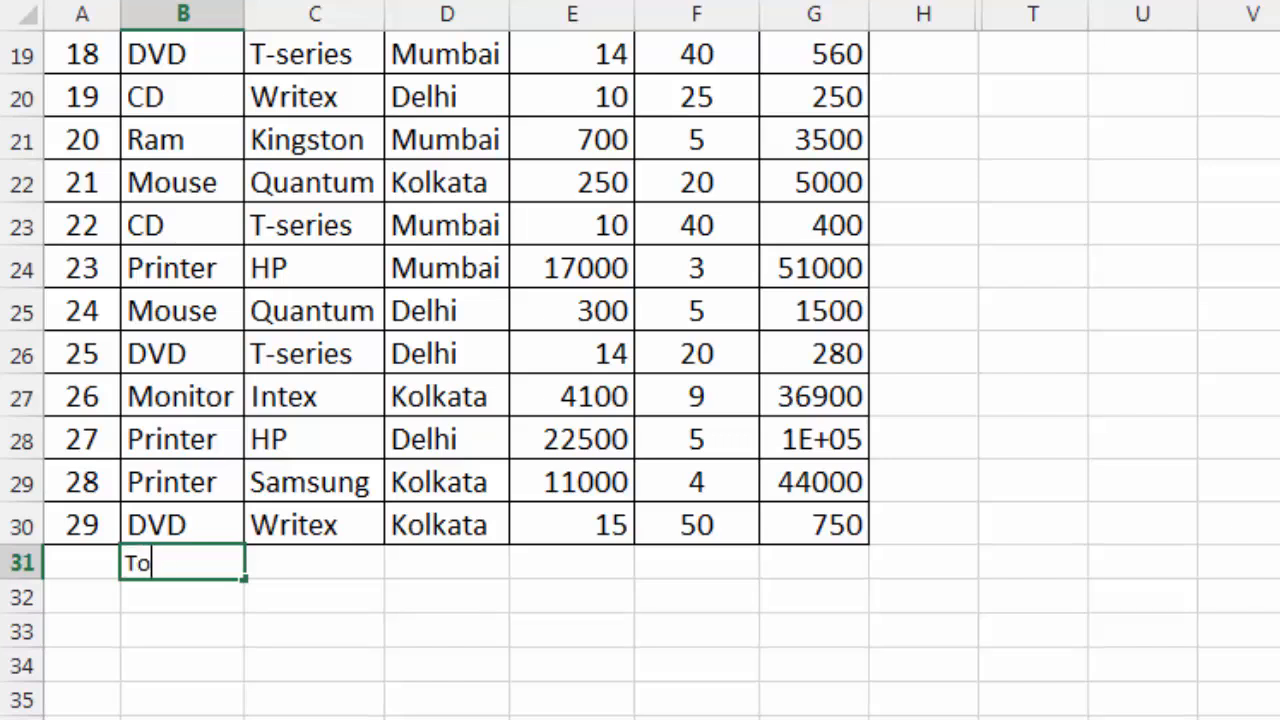
{"action": "type", "text": "l"}
{"action": "key", "text": "ctrl+Return"}
Format the Total row A31:G31 in bold with cell borders
{"action": "key", "text": "Right"}
{"action": "key", "text": "Right"}
{"action": "key", "text": "Right"}
{"action": "key", "text": "Right"}
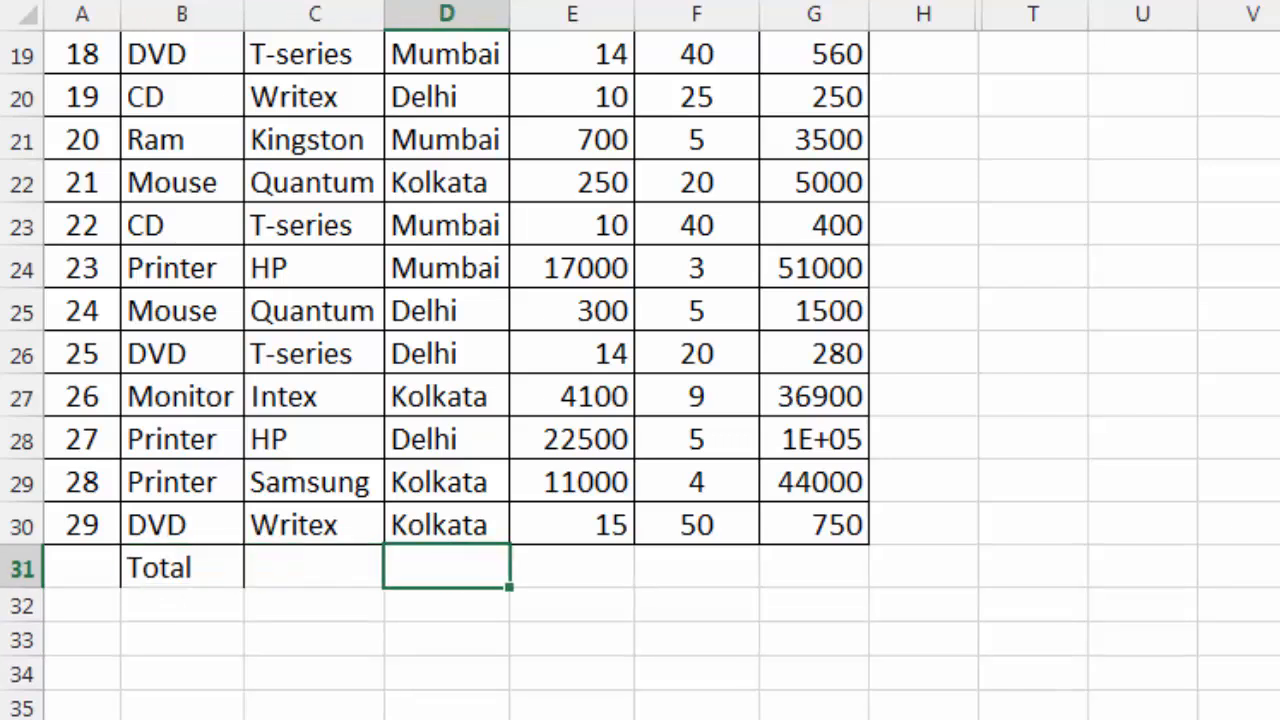
{"action": "key", "text": "Right"}
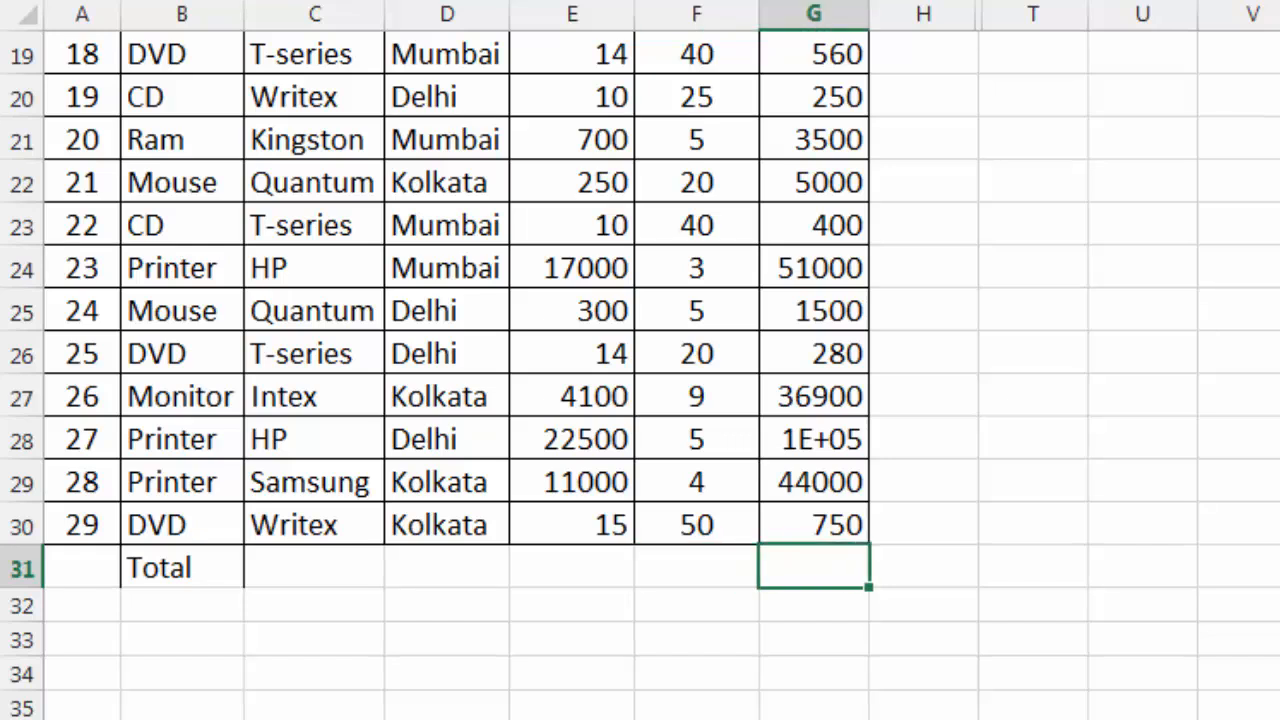
{"action": "key", "text": "Left"}
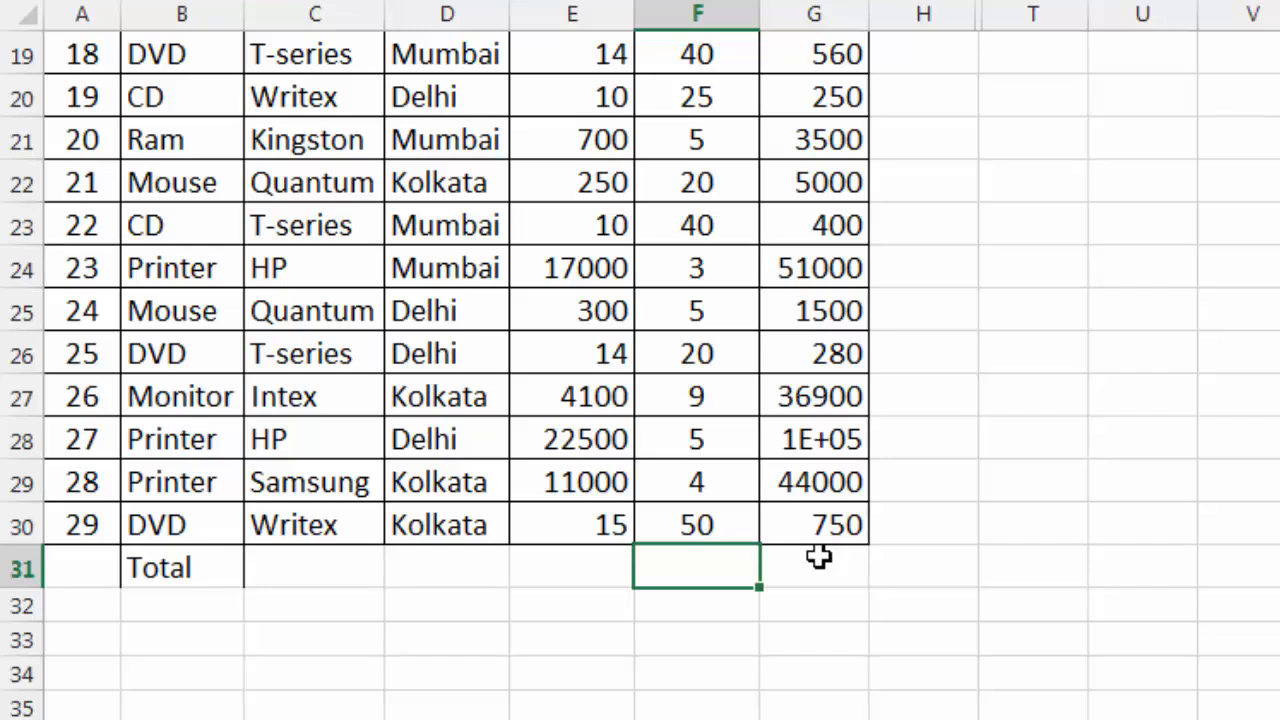
{"action": "left_click_drag", "start_coordinate": [80, 567], "coordinate": [800, 568]}
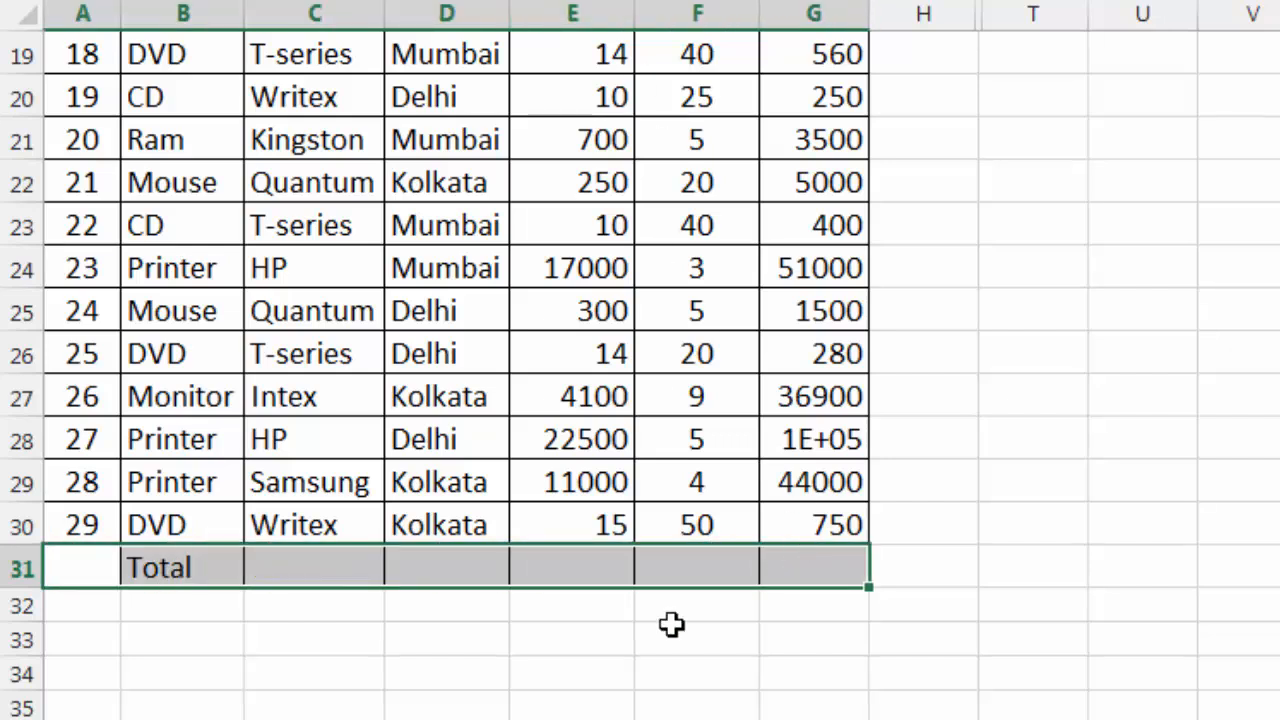
{"action": "key", "text": "ctrl+b"}
Total the Qty and Sale columns with SUM in F31 and G31, and format both totals larger and centred
{"action": "left_click", "coordinate": [710, 573]}
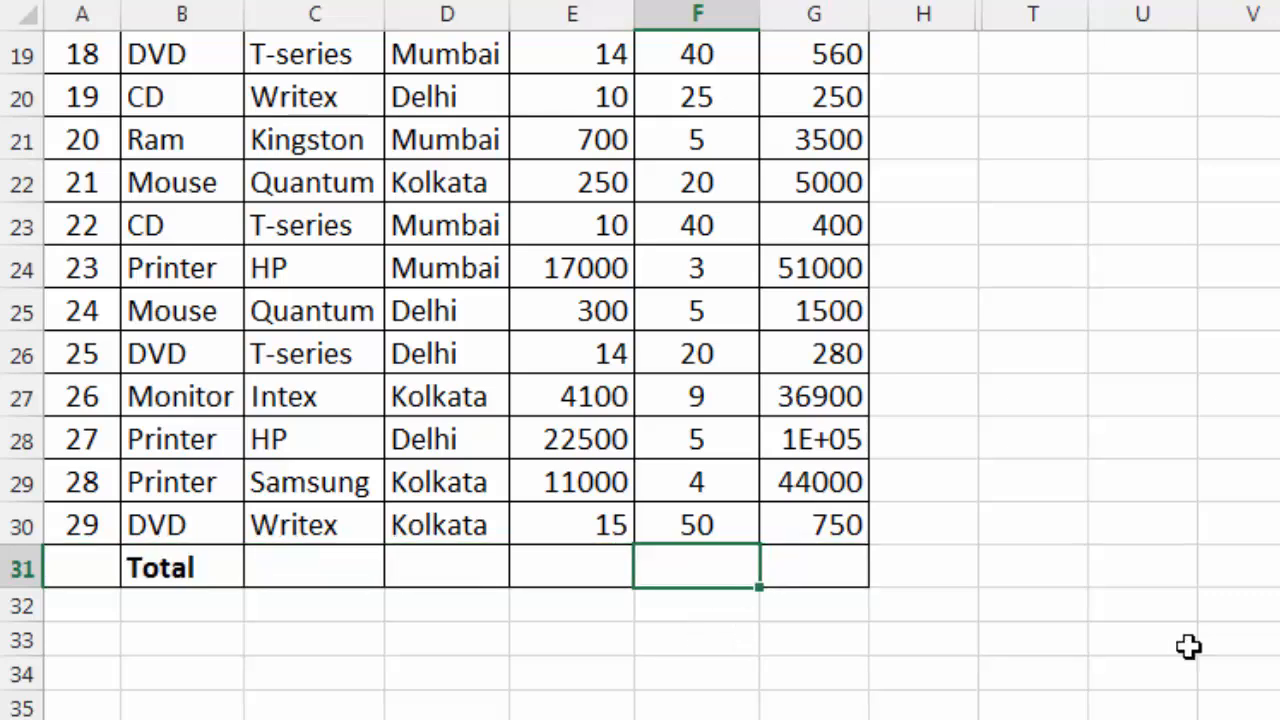
{"action": "key", "text": "alt+equal"}
{"action": "key", "text": "Return"}
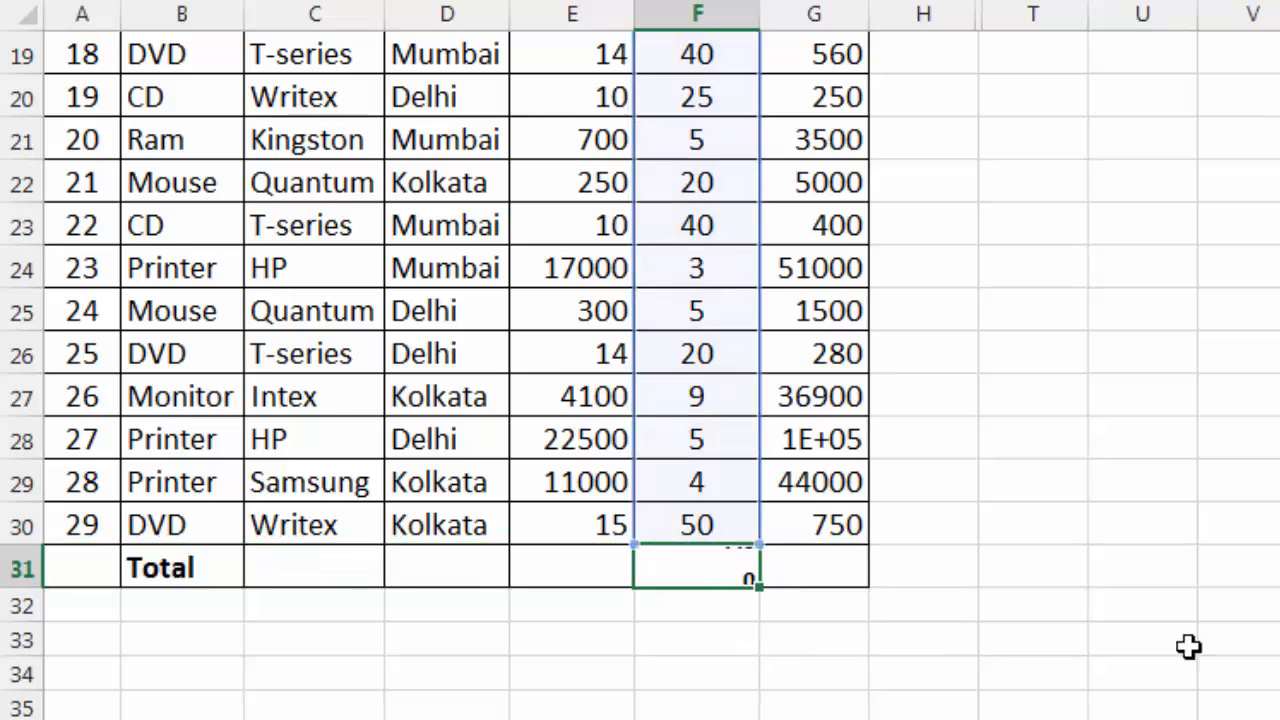
{"action": "left_click", "coordinate": [826, 574]}
{"action": "key", "text": "alt+equal"}
{"action": "key", "text": "ctrl+Return"}
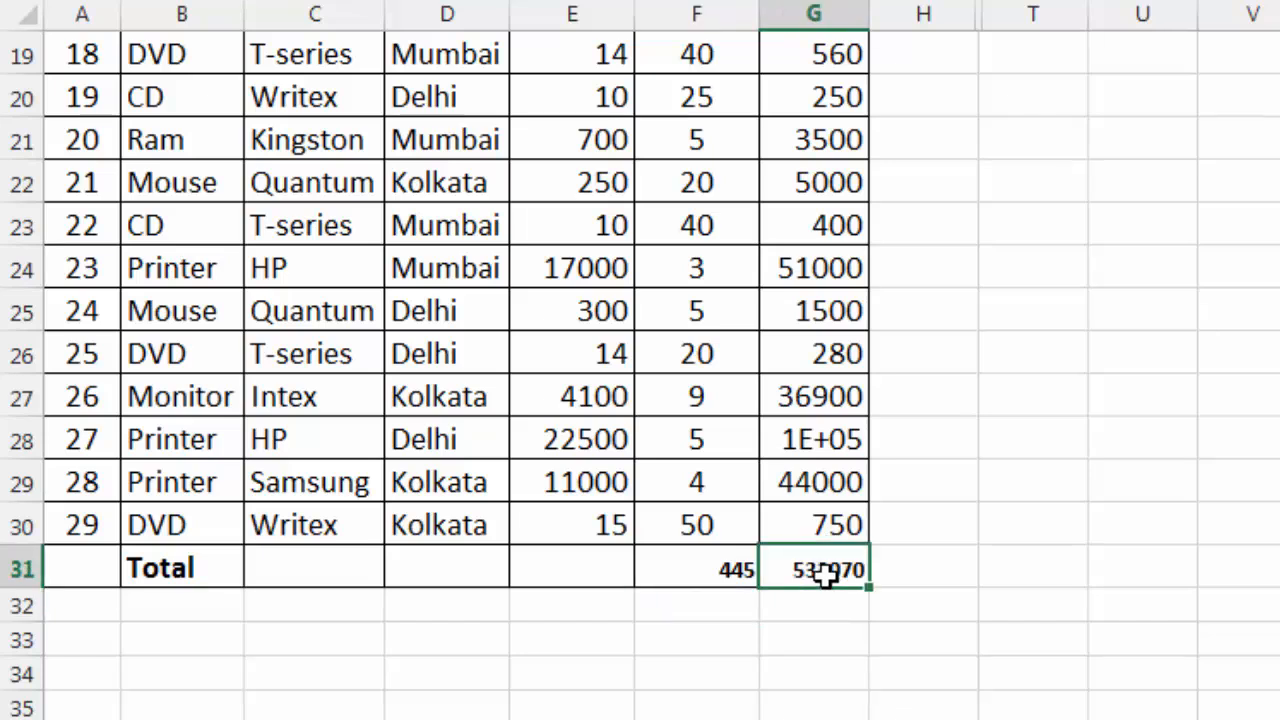
{"action": "left_click", "coordinate": [700, 567]}
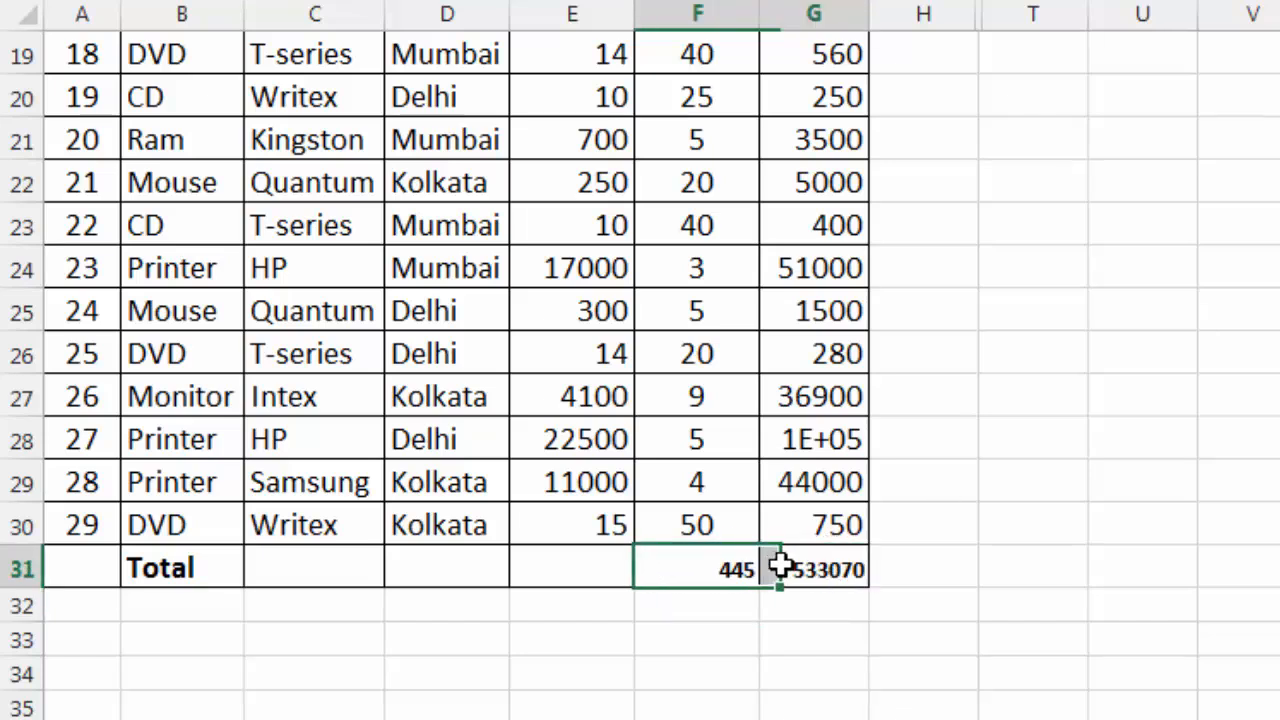
{"action": "left_click", "coordinate": [727, 450]}
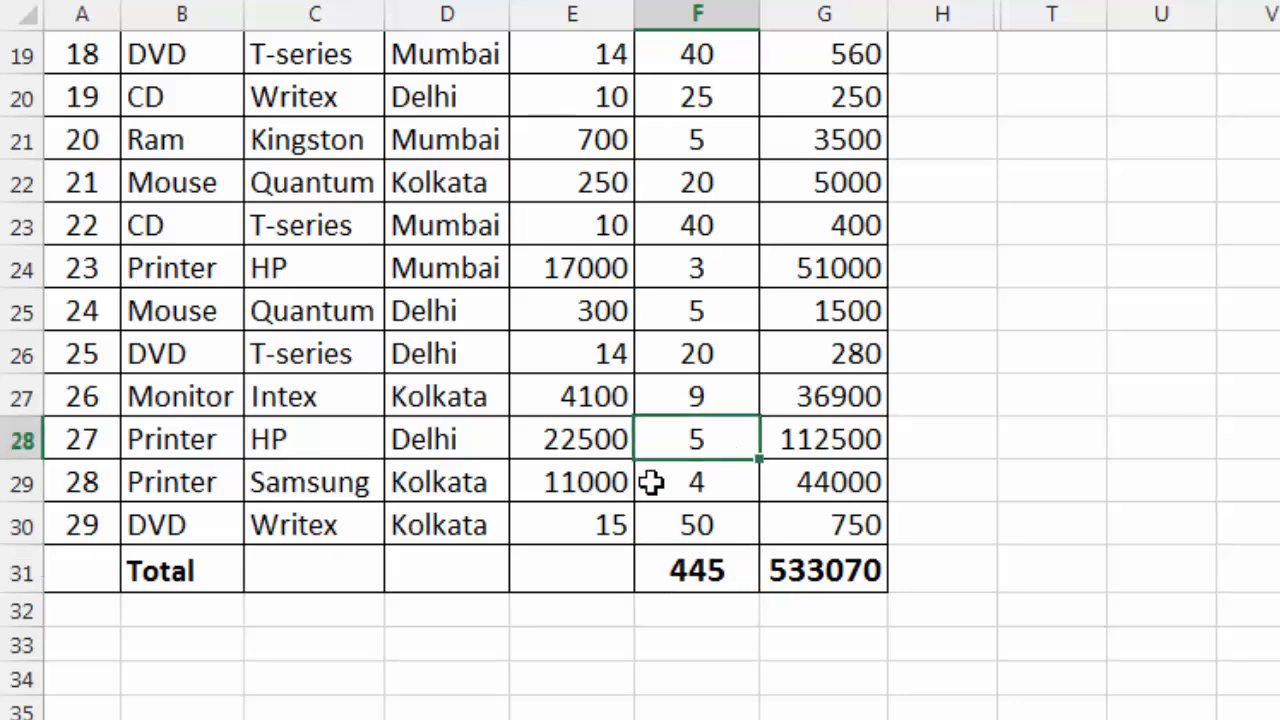
Turn on filtering for the header row of the item list
{"action": "scroll", "coordinate": [652, 482], "scroll_direction": "up", "scroll_amount": 6}
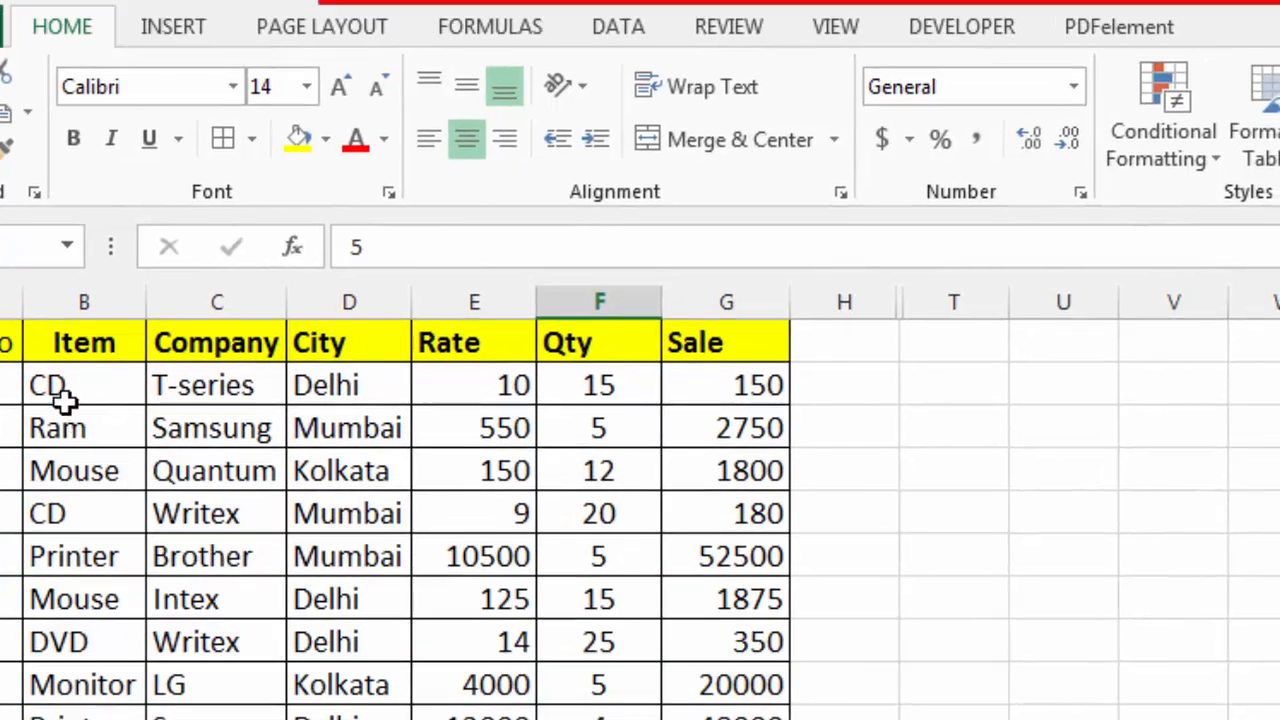
{"action": "left_click", "coordinate": [79, 326]}
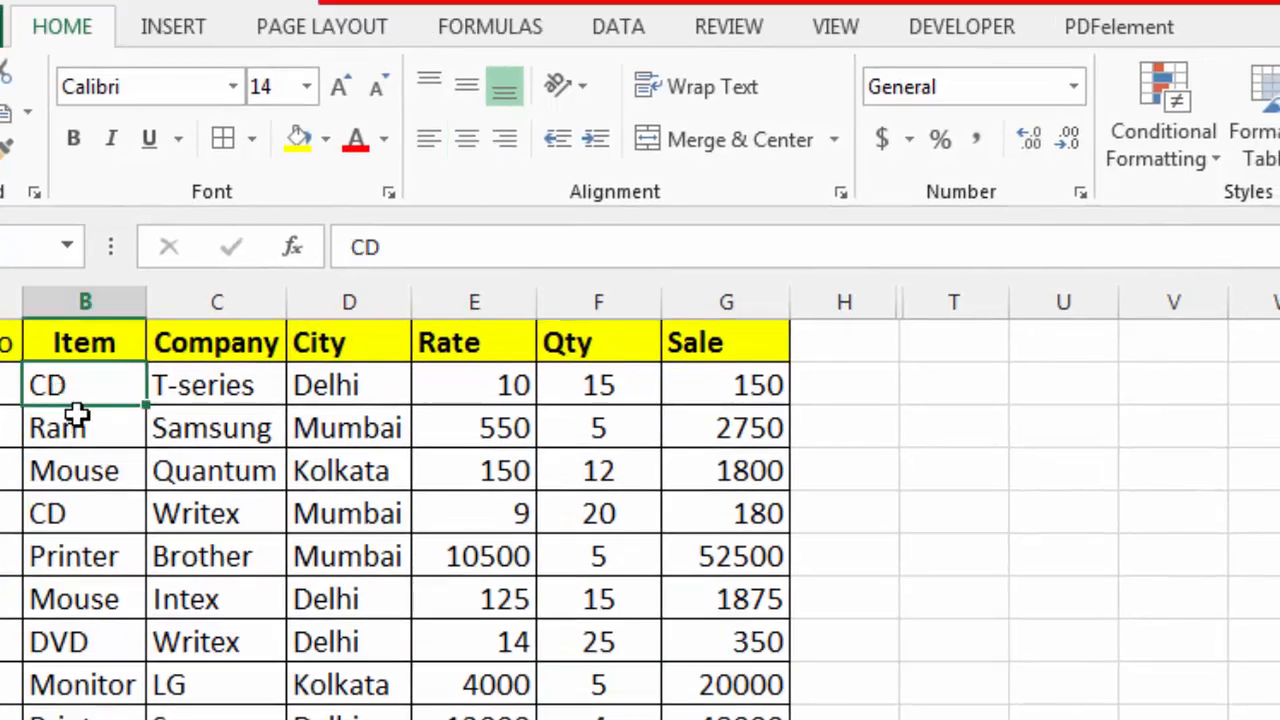
{"action": "left_click", "coordinate": [648, 30]}
{"action": "left_click", "coordinate": [752, 100]}
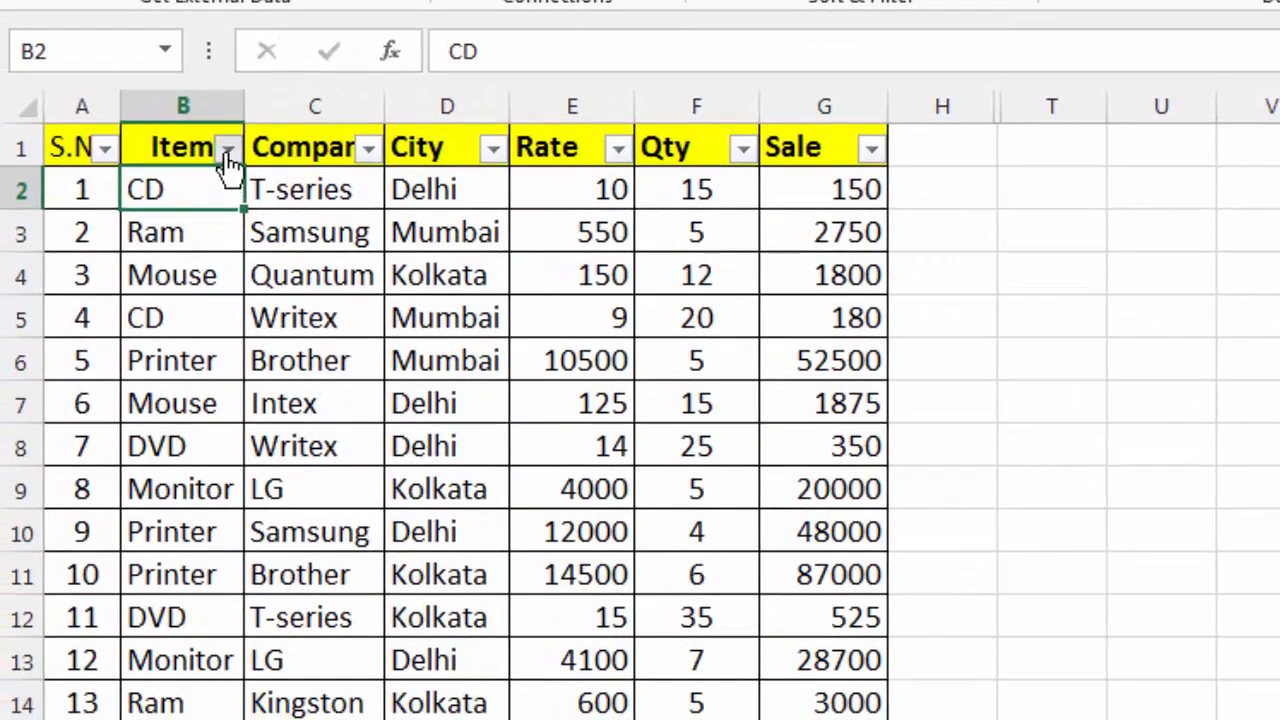
Filter the Item column to show only CD
{"action": "left_click", "coordinate": [166, 272]}
{"action": "left_click", "coordinate": [102, 482]}
{"action": "left_click", "coordinate": [102, 509]}
{"action": "left_click", "coordinate": [240, 634]}
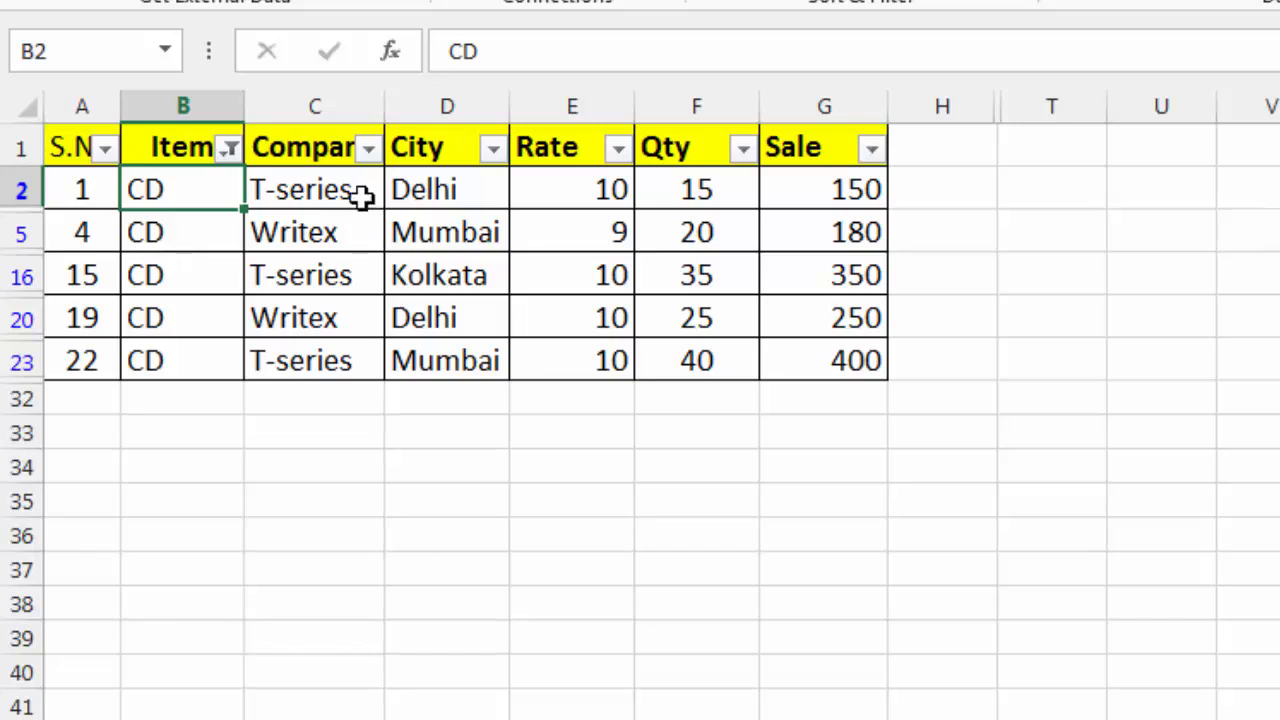
Include the Total entry in the Item filter alongside CD
{"action": "left_click", "coordinate": [228, 148]}
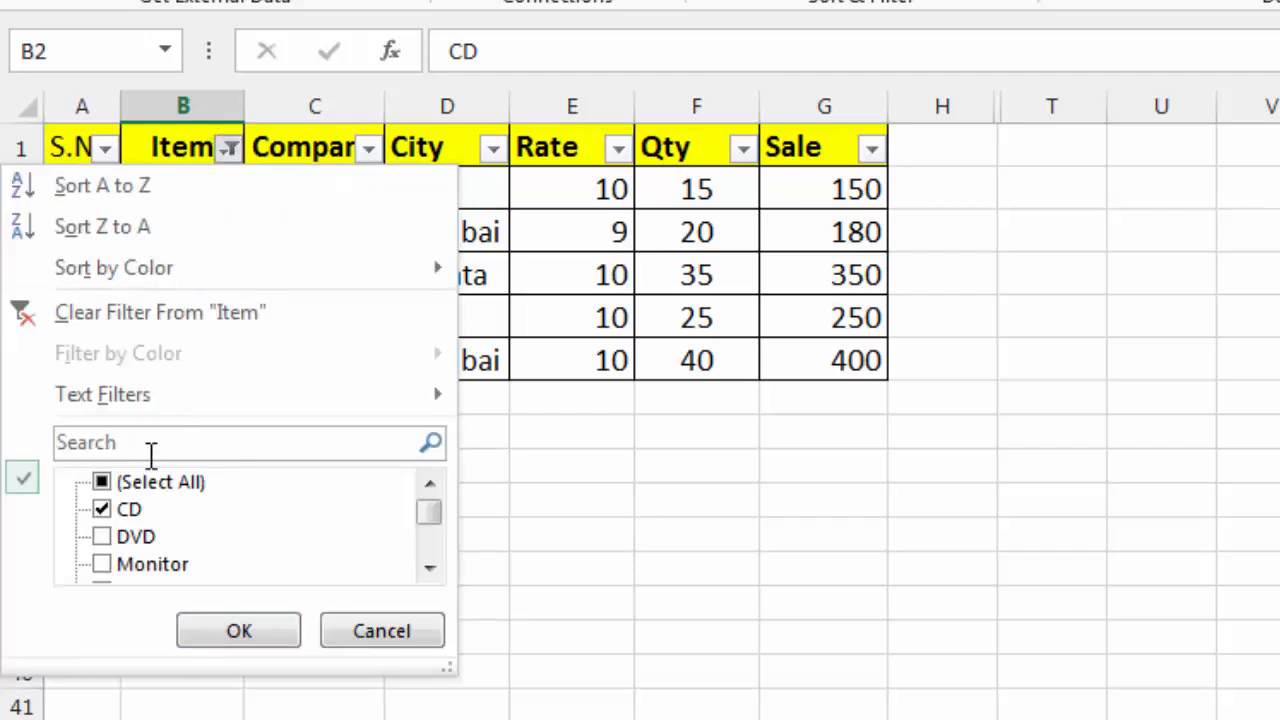
{"action": "left_click_drag", "start_coordinate": [430, 512], "coordinate": [430, 598]}
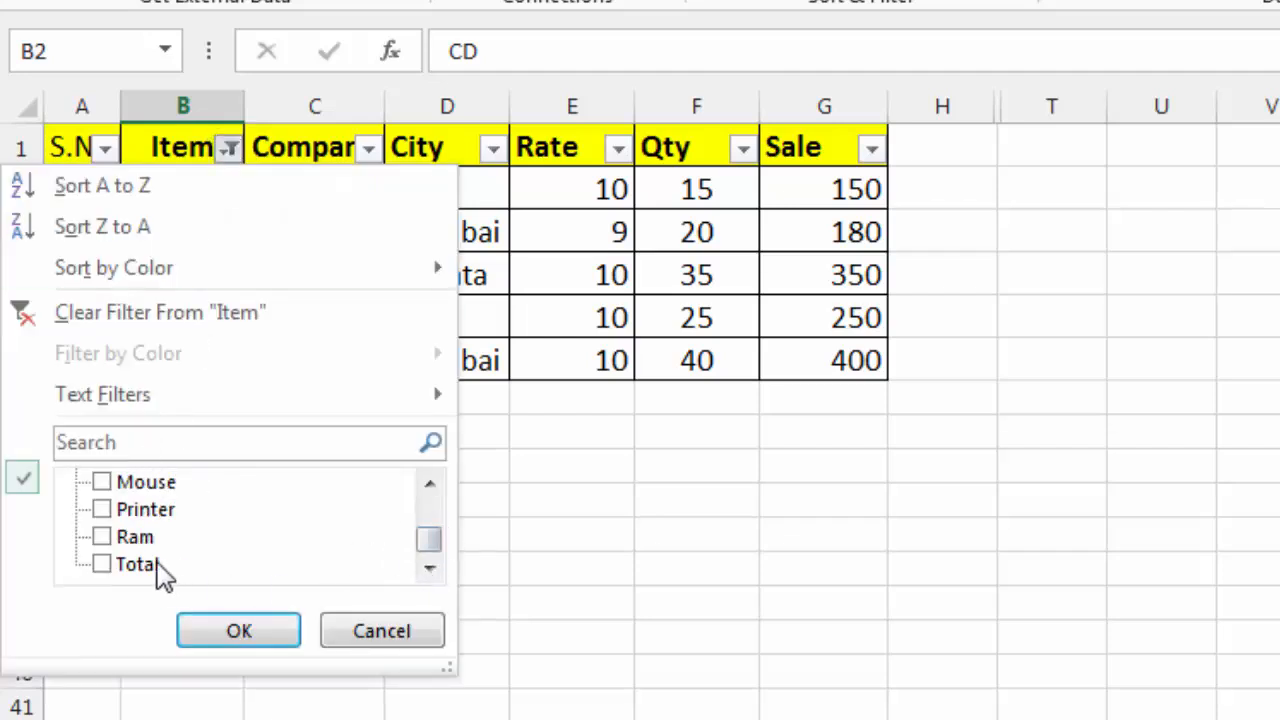
{"action": "left_click", "coordinate": [103, 565]}
{"action": "left_click", "coordinate": [232, 634]}
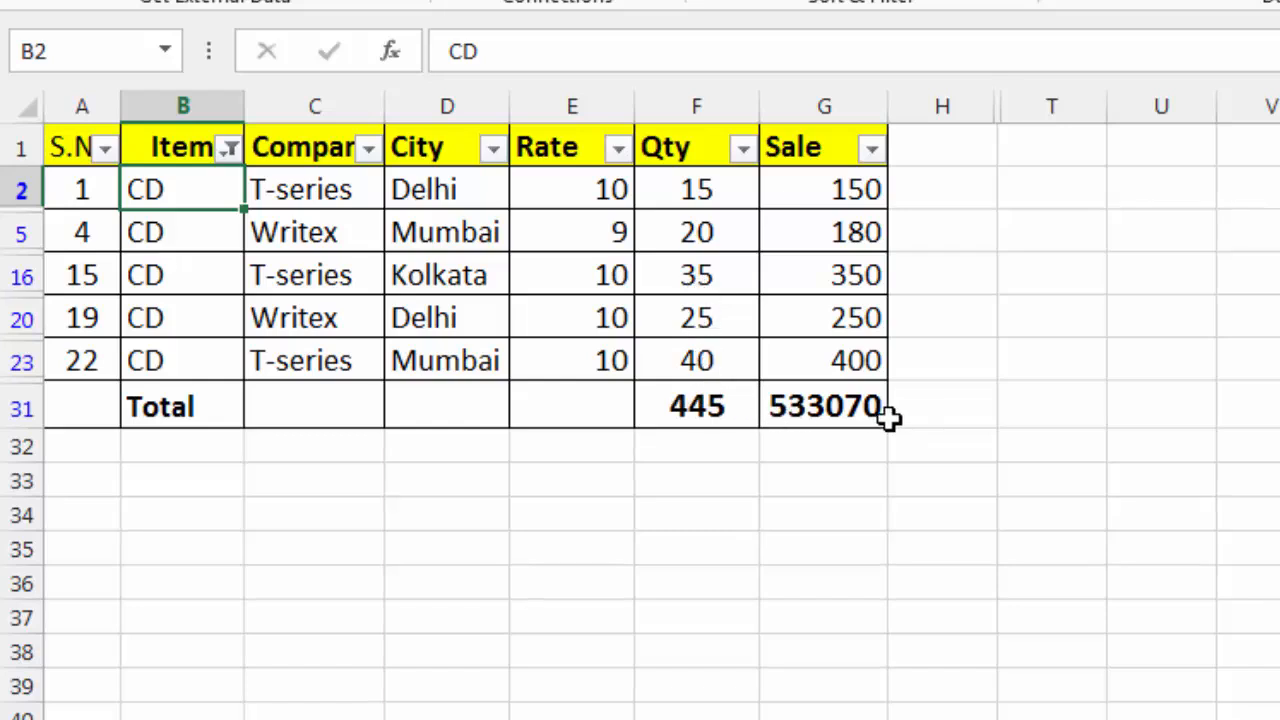
Change the Item filter to show DVD instead of CD, keeping the Total row
{"action": "left_click", "coordinate": [230, 148]}
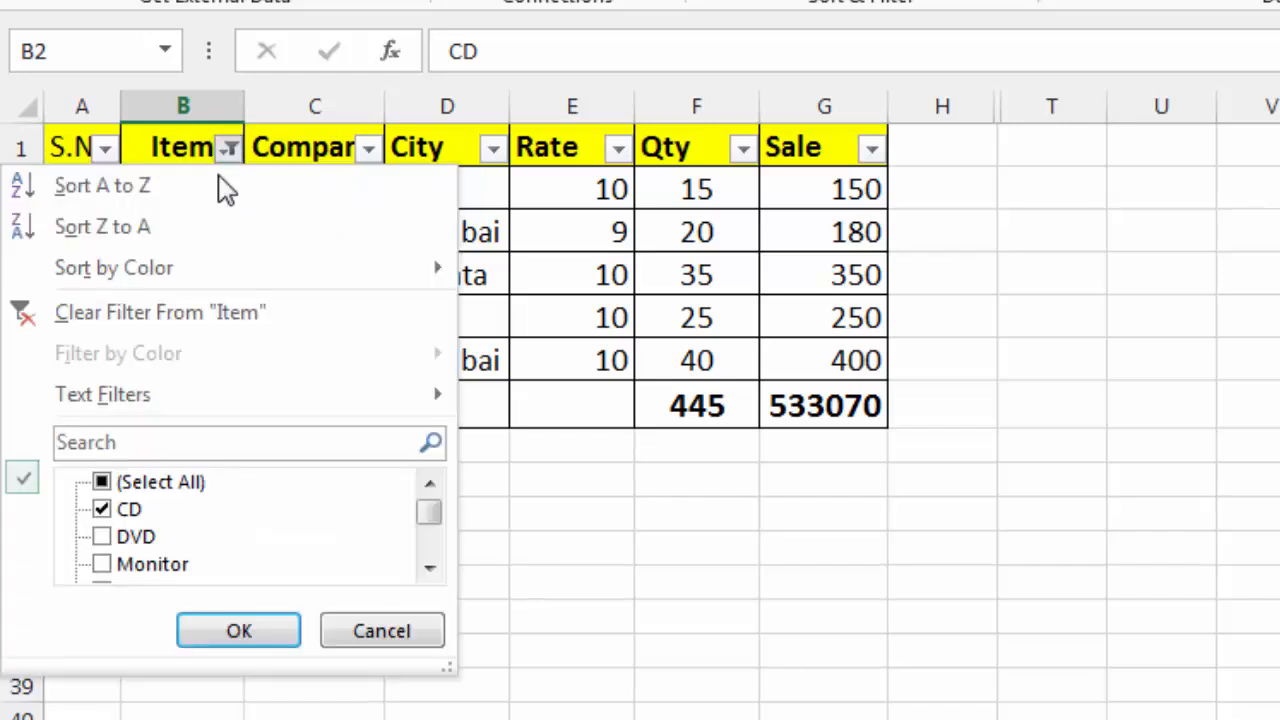
{"action": "left_click", "coordinate": [103, 514]}
{"action": "left_click", "coordinate": [103, 537]}
{"action": "left_click", "coordinate": [255, 632]}
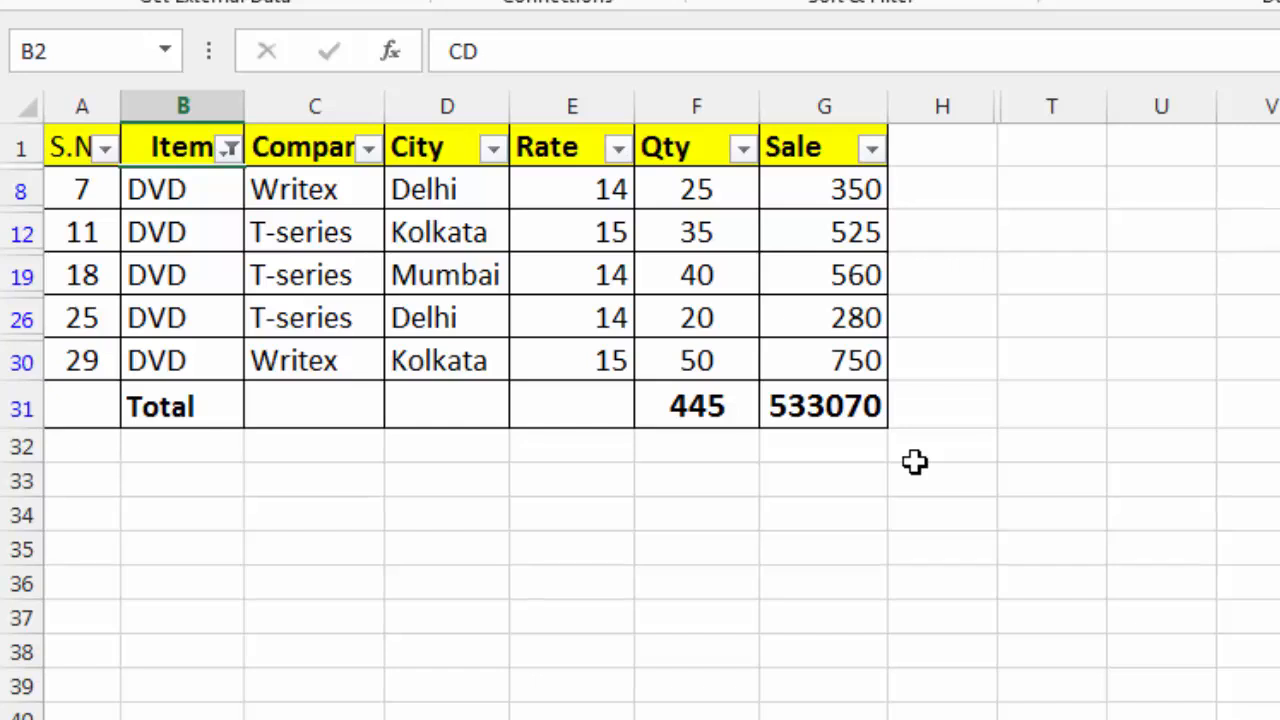
Reset the Item filter to show all items
{"action": "left_click", "coordinate": [229, 148]}
{"action": "left_click", "coordinate": [104, 483]}
{"action": "left_click", "coordinate": [240, 638]}
Replace the Qty total in F31 with the formula =SUBTOTAL(9,F2:F30), using function number 9 for SUM
{"action": "scroll", "coordinate": [384, 532], "scroll_direction": "down", "scroll_amount": 3}
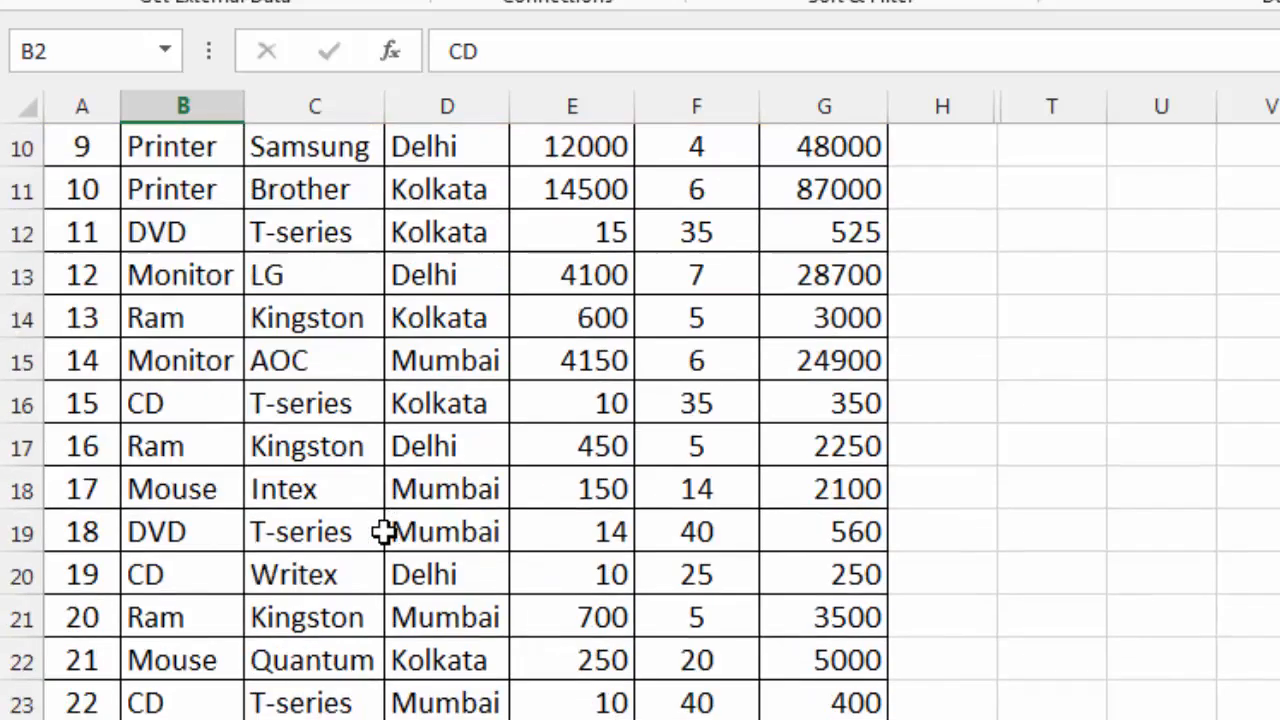
{"action": "scroll", "coordinate": [386, 531], "scroll_direction": "down", "scroll_amount": 6}
{"action": "scroll", "coordinate": [600, 478], "scroll_direction": "up", "scroll_amount": 1}
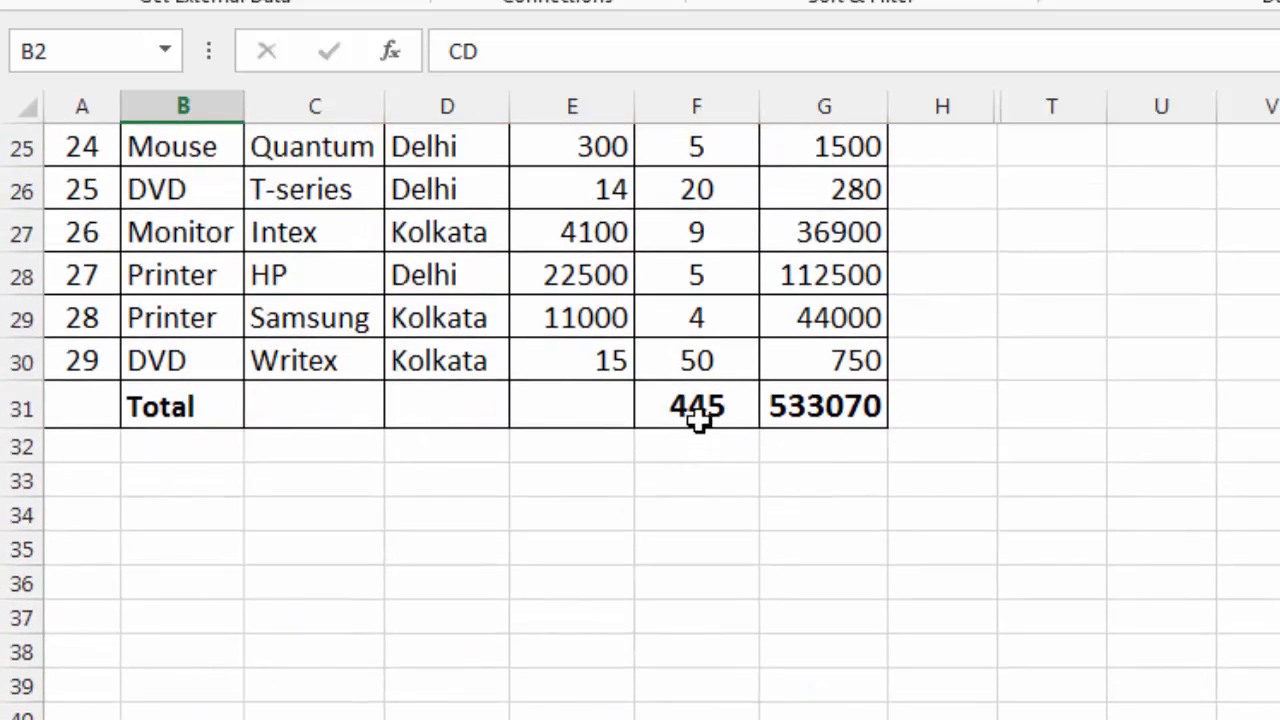
{"action": "left_click", "coordinate": [698, 420]}
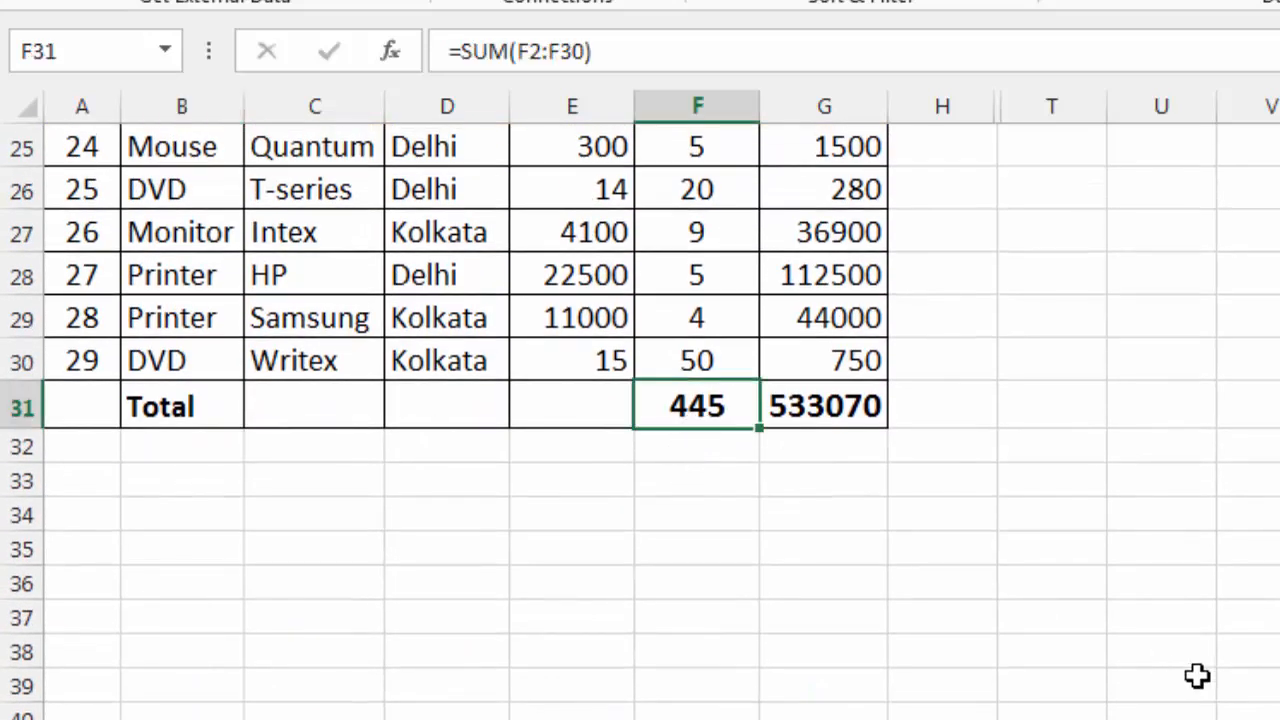
{"action": "type", "text": "="}
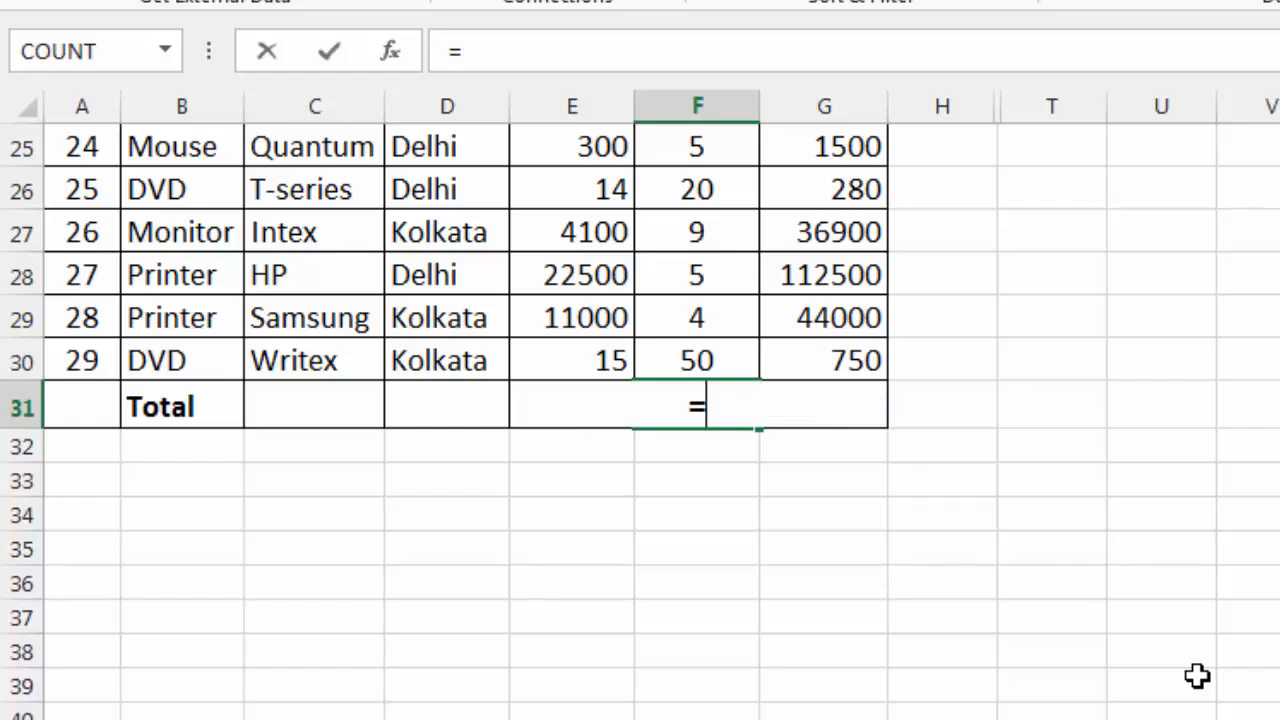
{"action": "type", "text": "subtotal"}
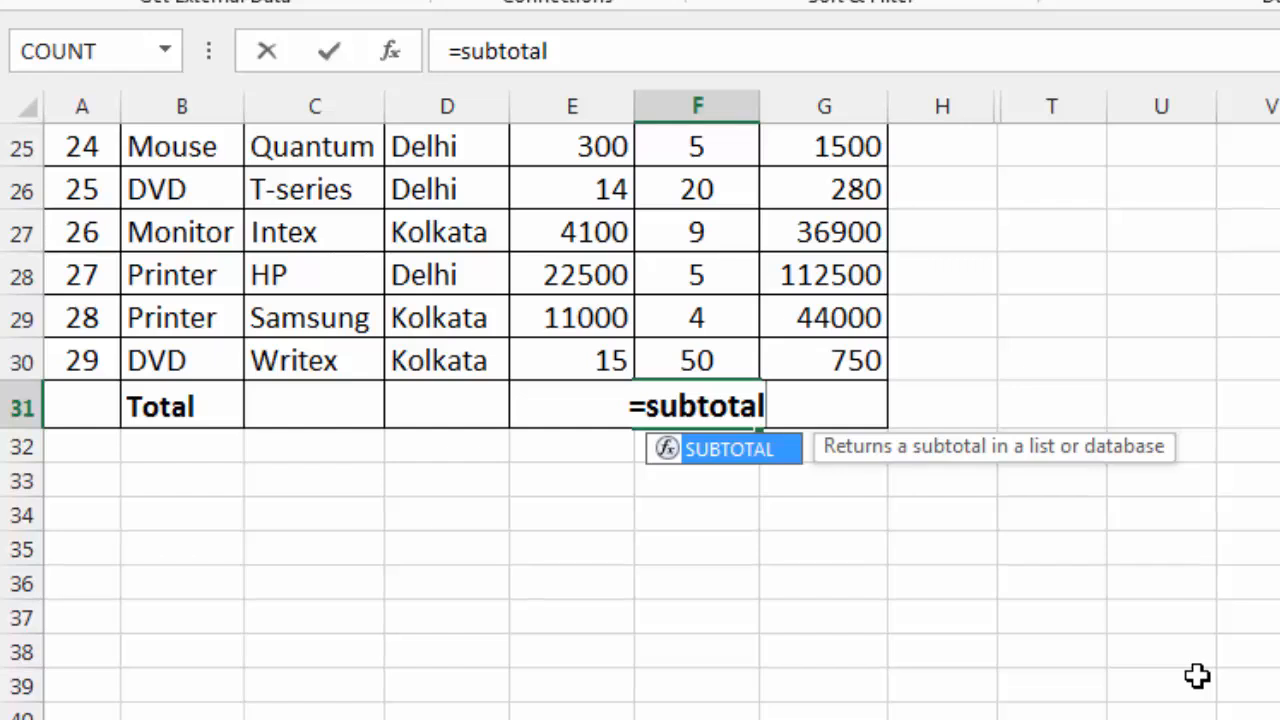
{"action": "type", "text": "("}
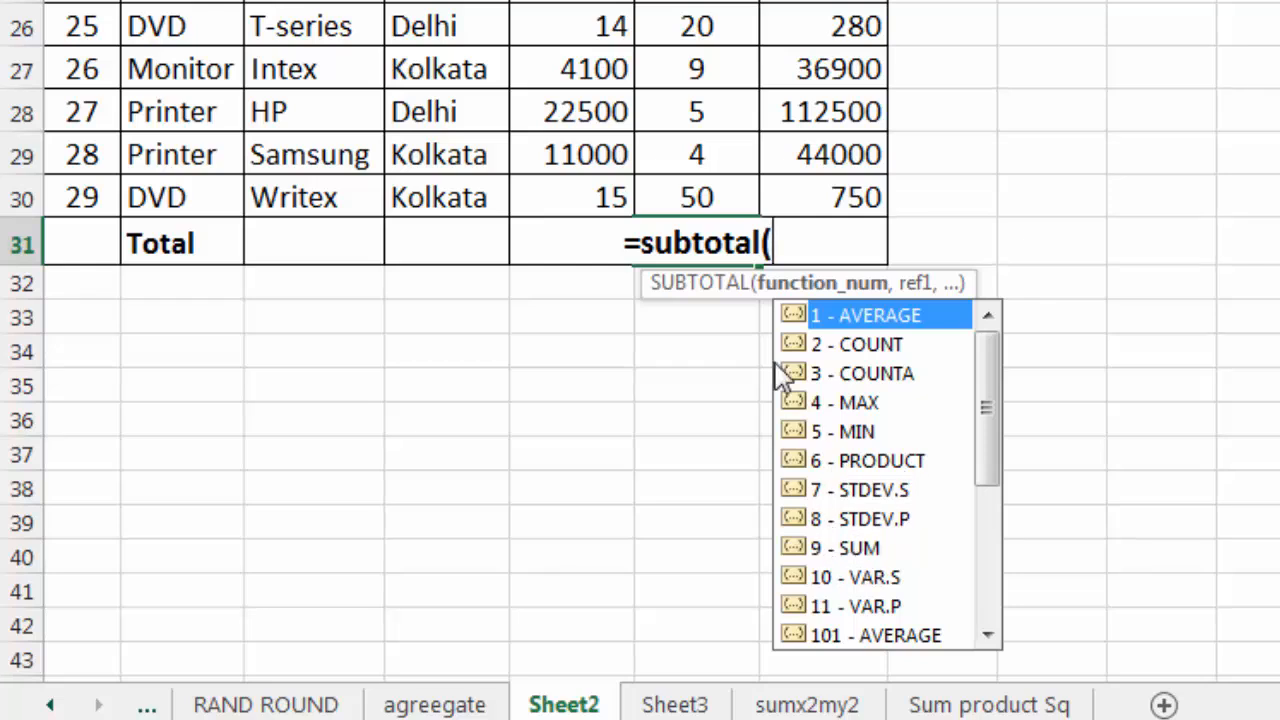
{"action": "double_click", "coordinate": [845, 550]}
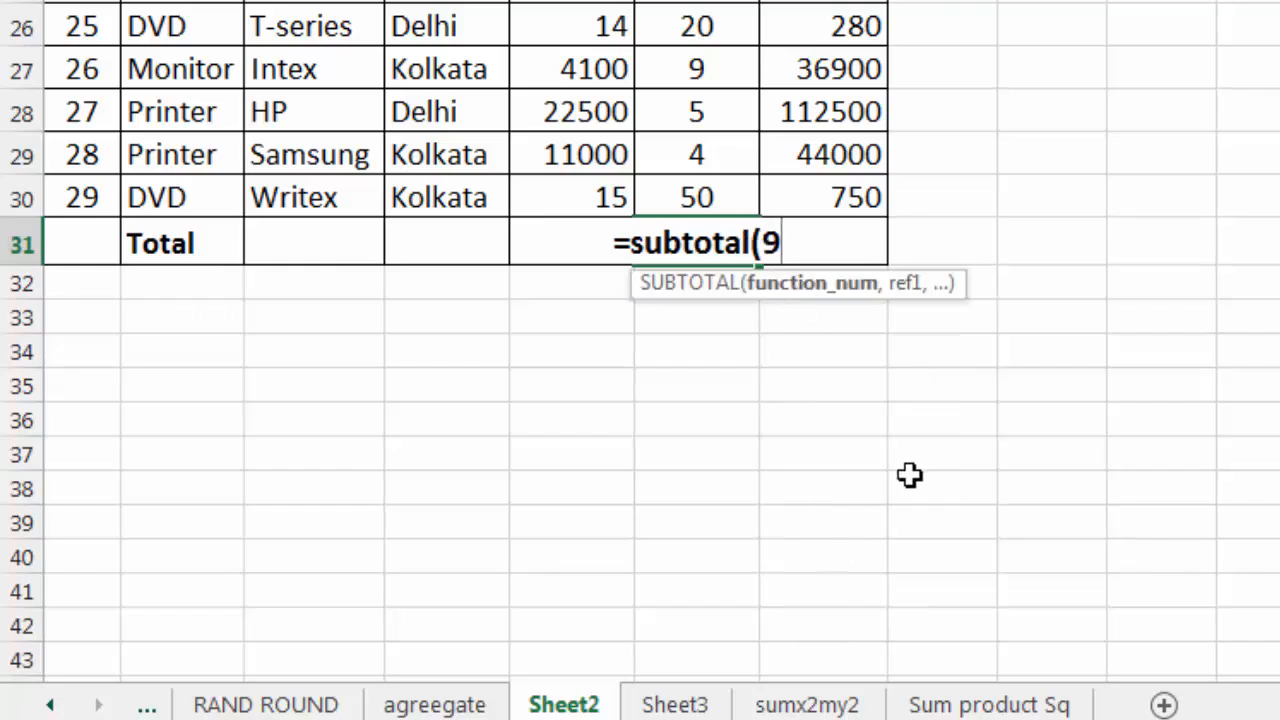
{"action": "type", "text": ","}
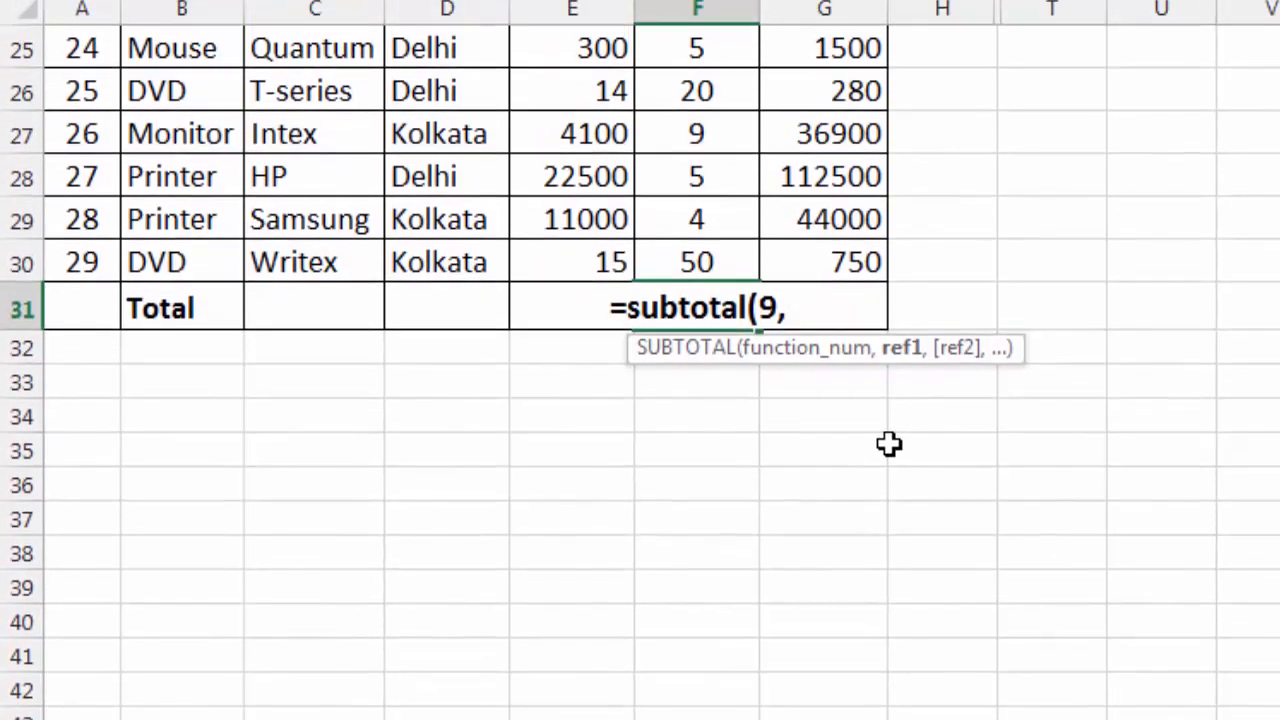
{"action": "scroll", "coordinate": [889, 378], "scroll_direction": "up", "scroll_amount": 8}
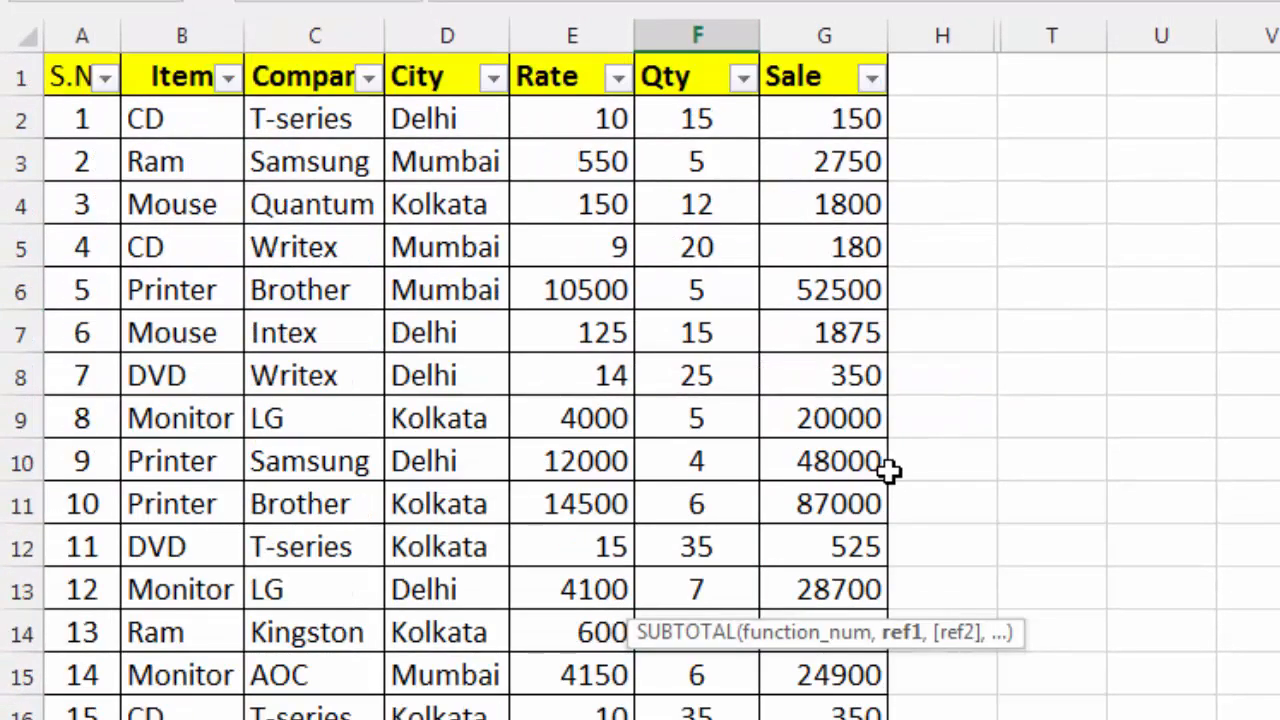
{"action": "left_click_drag", "start_coordinate": [709, 120], "coordinate": [683, 660]}
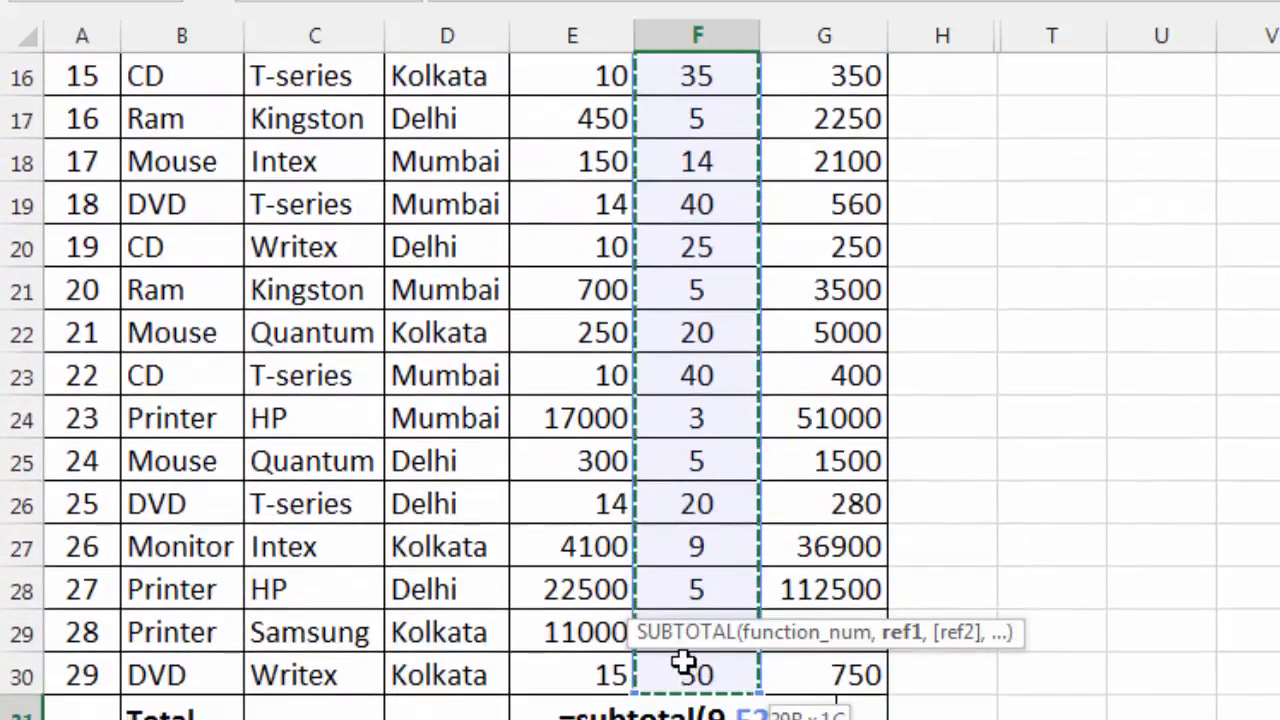
{"action": "type", "text": ")"}
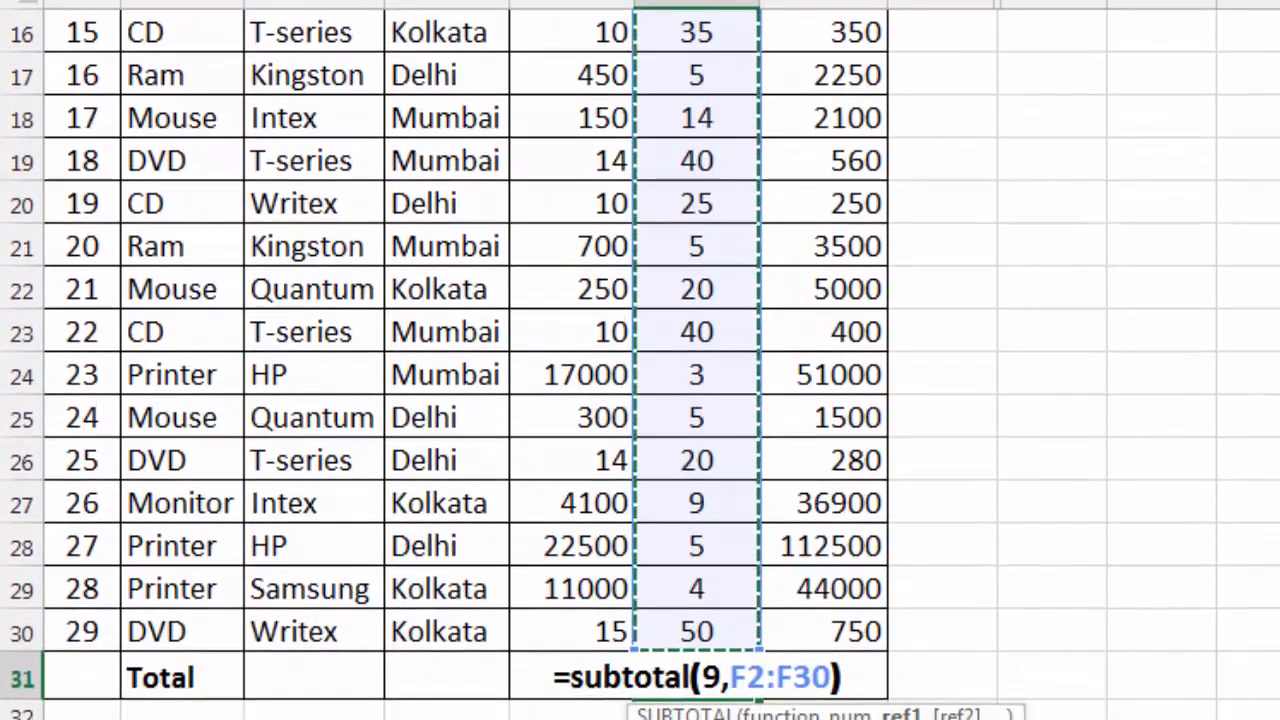
{"action": "key", "text": "Return"}
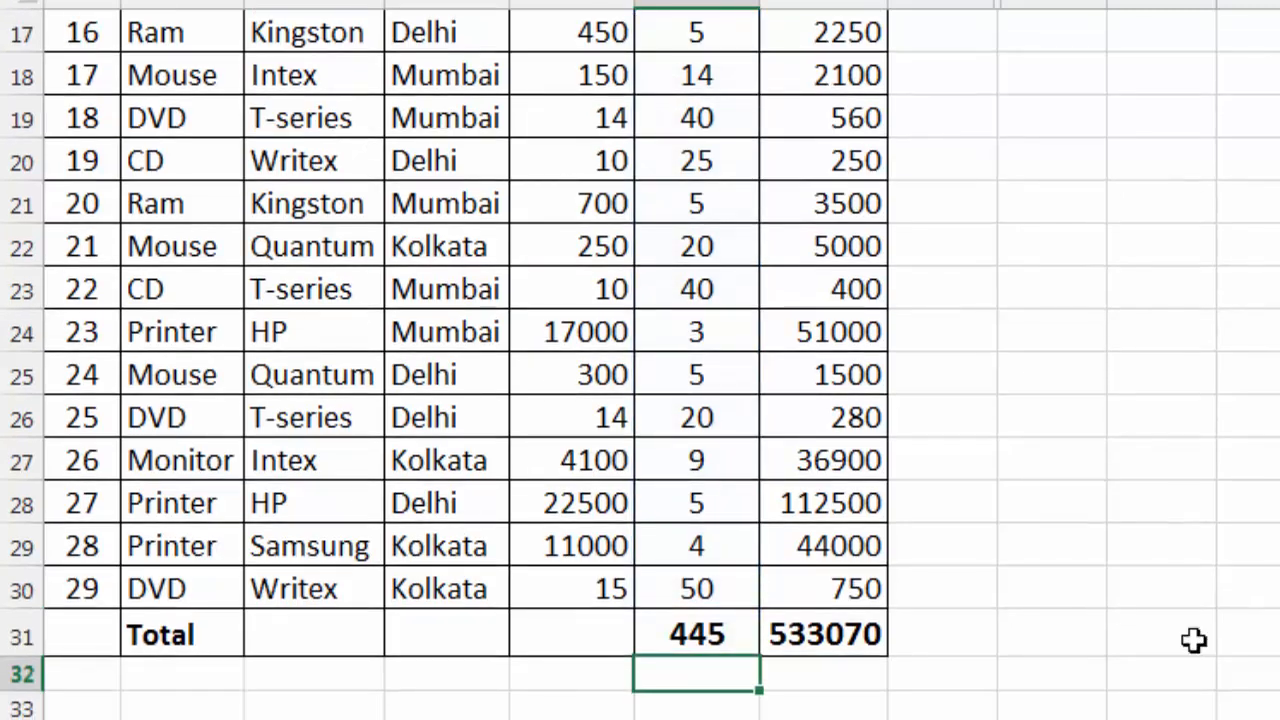
Fill the SUBTOTAL formula from F31 across into the Sale total in G31
{"action": "left_click", "coordinate": [797, 633]}
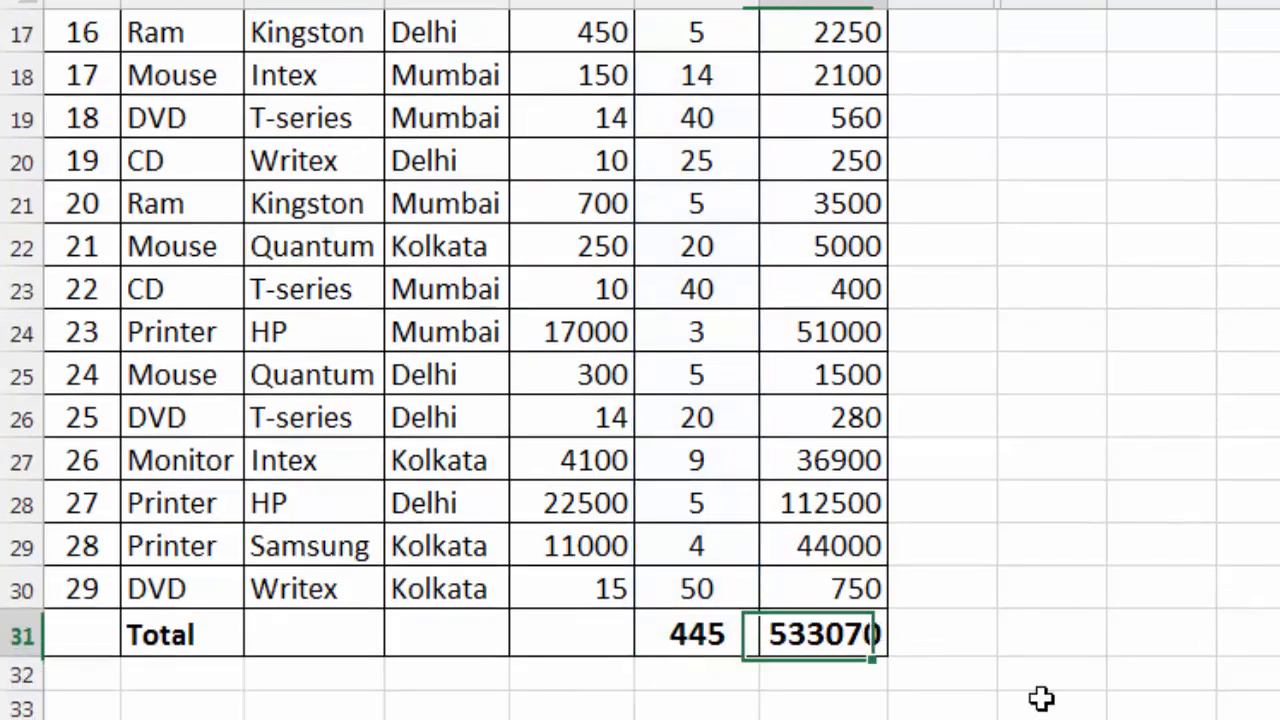
{"action": "key", "text": "ctrl+r"}
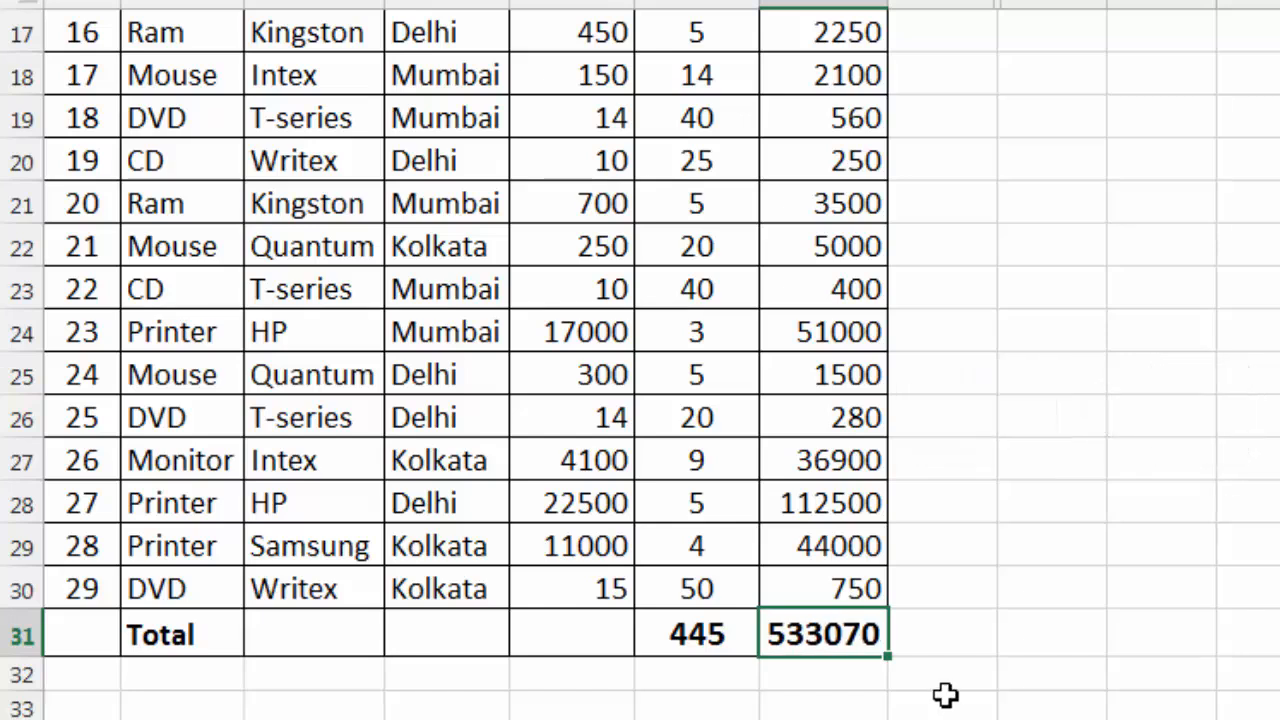
Filter the Item column to show only CD, with the SUBTOTAL formulas in place
{"action": "left_click", "coordinate": [934, 640]}
{"action": "key", "text": "ctrl+Up"}
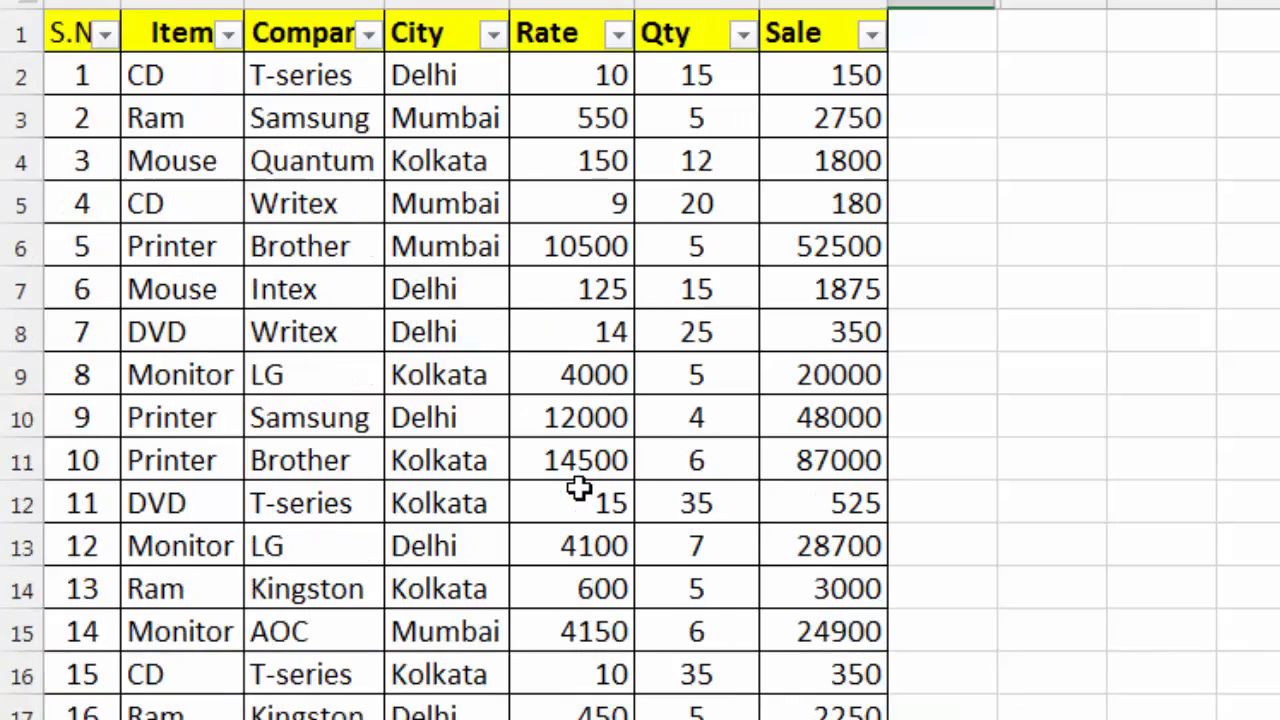
{"action": "left_click", "coordinate": [228, 36]}
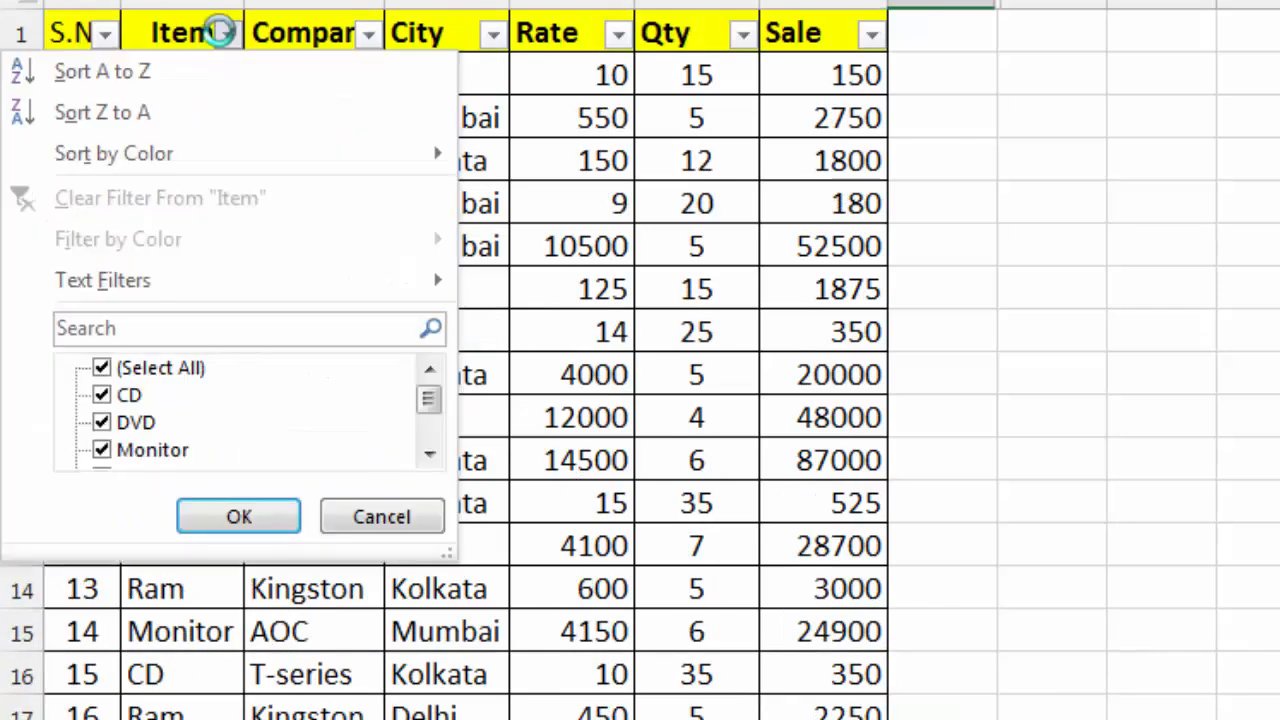
{"action": "left_click", "coordinate": [104, 370]}
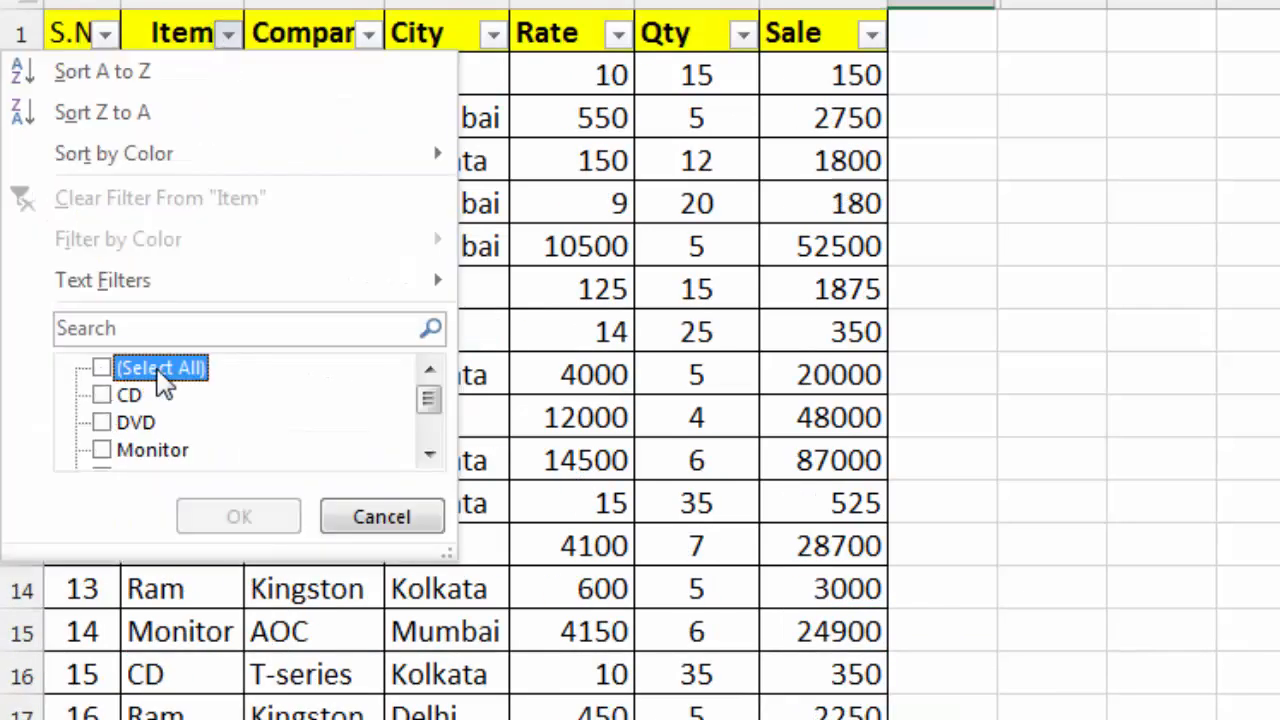
{"action": "left_click", "coordinate": [102, 395]}
{"action": "left_click", "coordinate": [238, 516]}
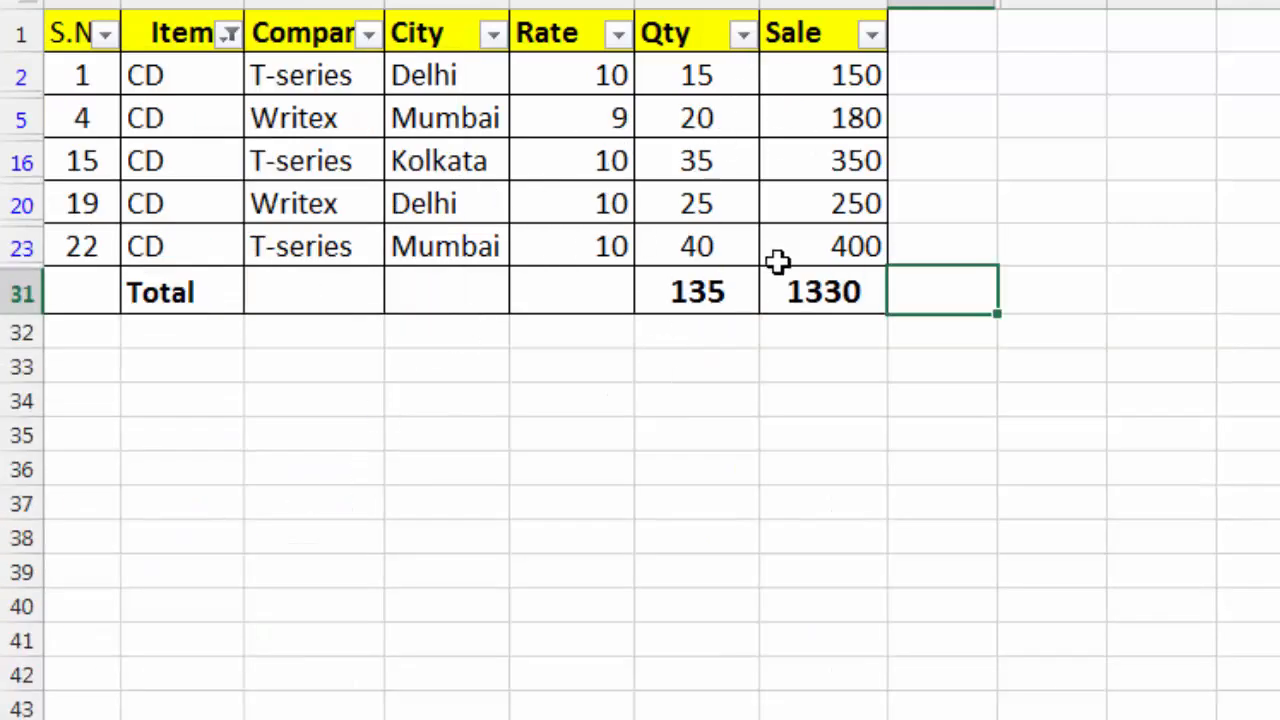
Change the Item filter to show DVD instead of CD
{"action": "left_click", "coordinate": [230, 36]}
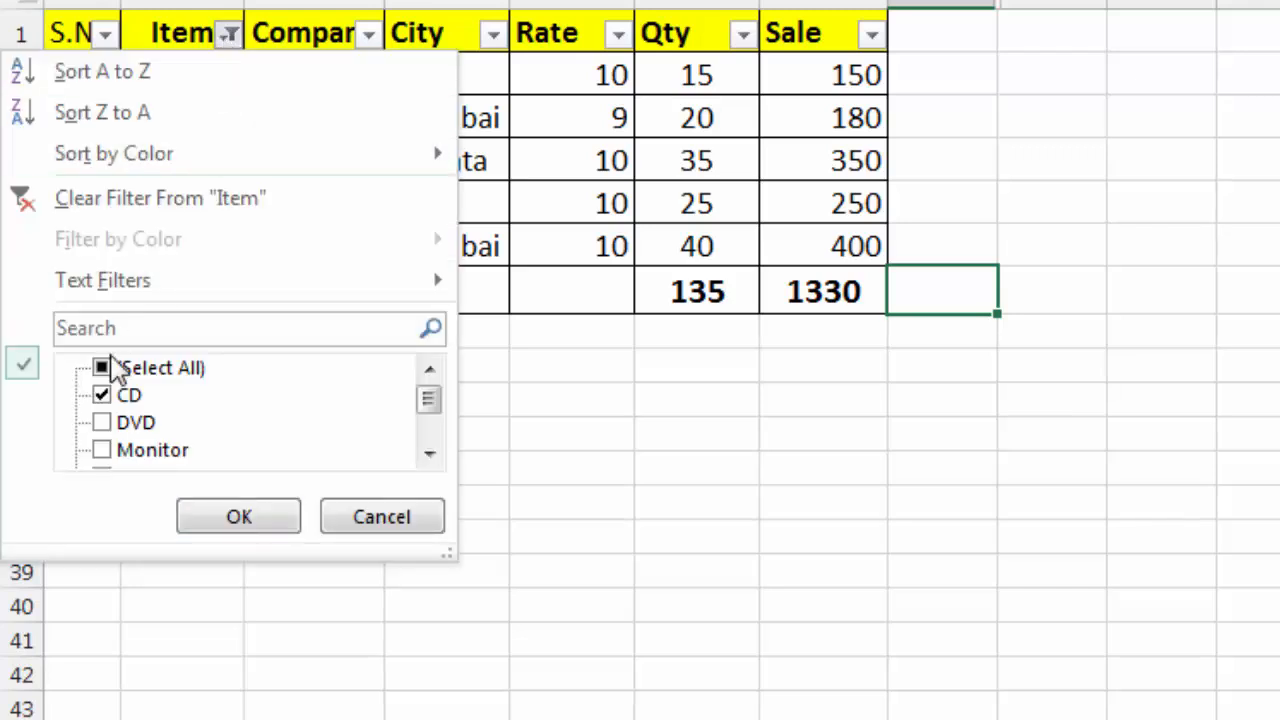
{"action": "left_click", "coordinate": [102, 396]}
{"action": "left_click", "coordinate": [102, 423]}
{"action": "left_click", "coordinate": [208, 515]}
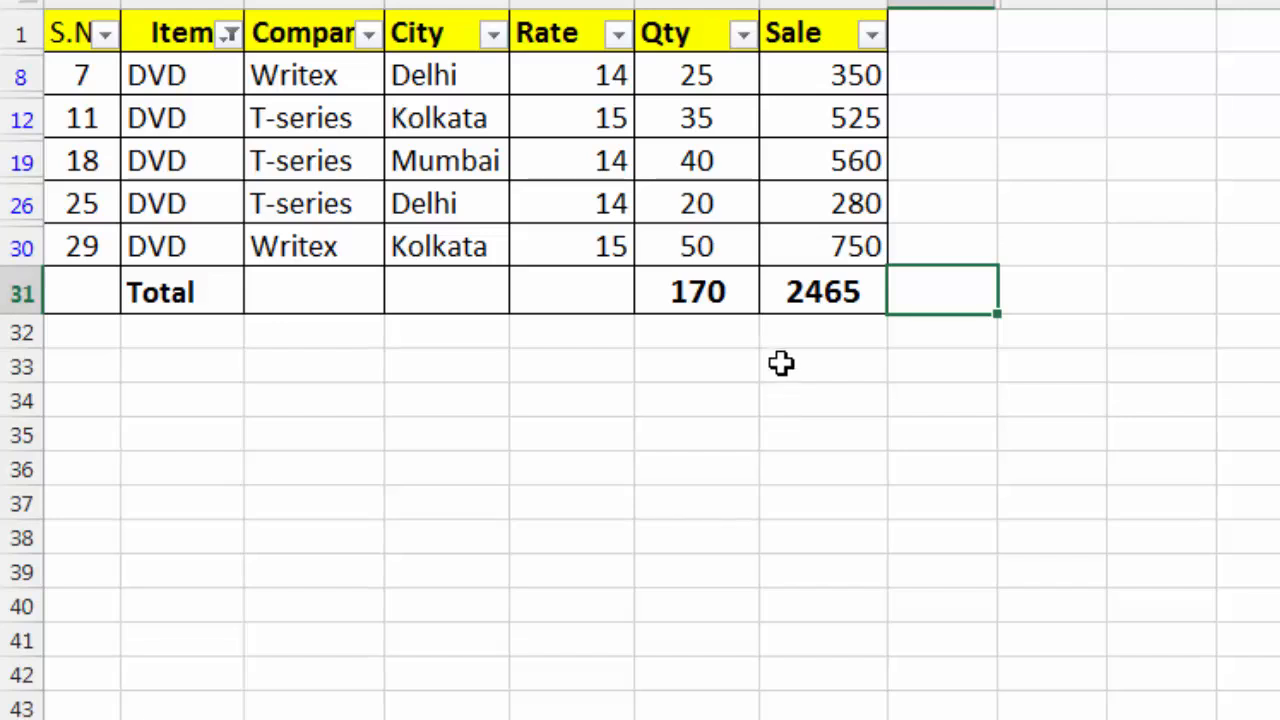
Reset the Item filter to show all items
{"action": "left_click", "coordinate": [230, 36]}
{"action": "left_click", "coordinate": [110, 369]}
{"action": "left_click", "coordinate": [236, 518]}
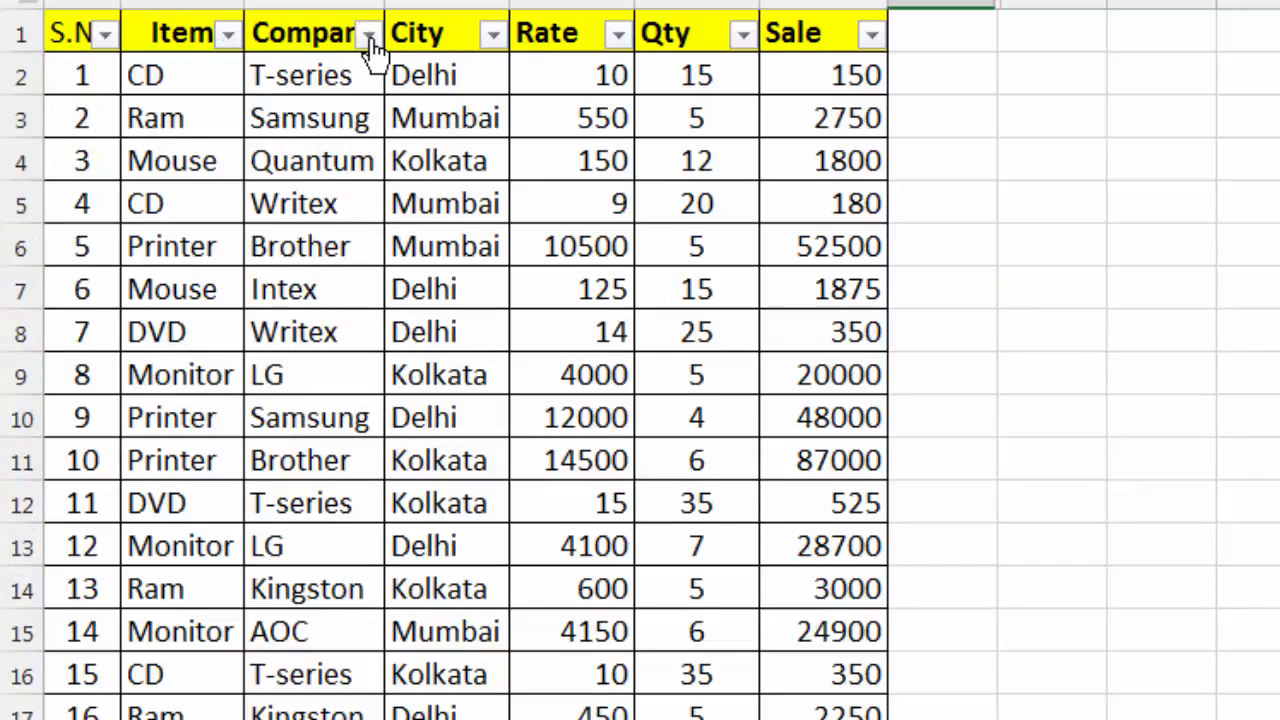
Filter the Company column to show only AOC
{"action": "left_click", "coordinate": [369, 38]}
{"action": "left_click", "coordinate": [102, 368]}
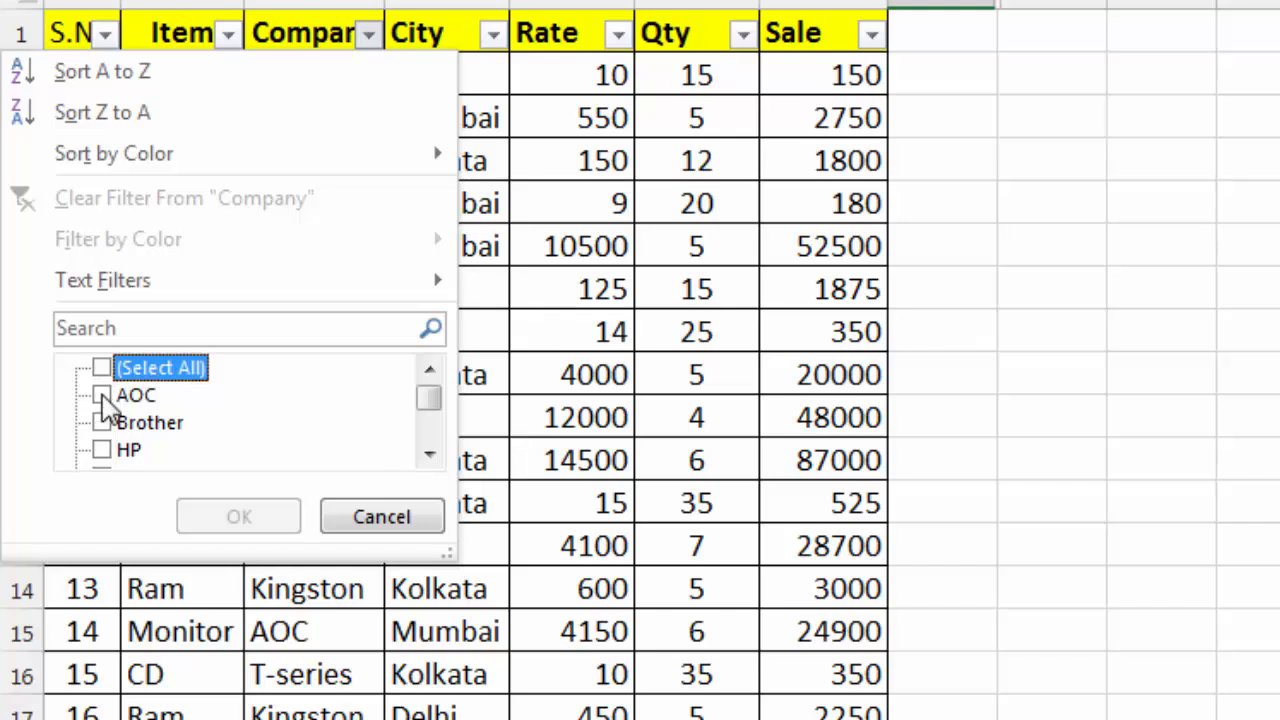
{"action": "left_click", "coordinate": [102, 396]}
{"action": "left_click", "coordinate": [237, 518]}
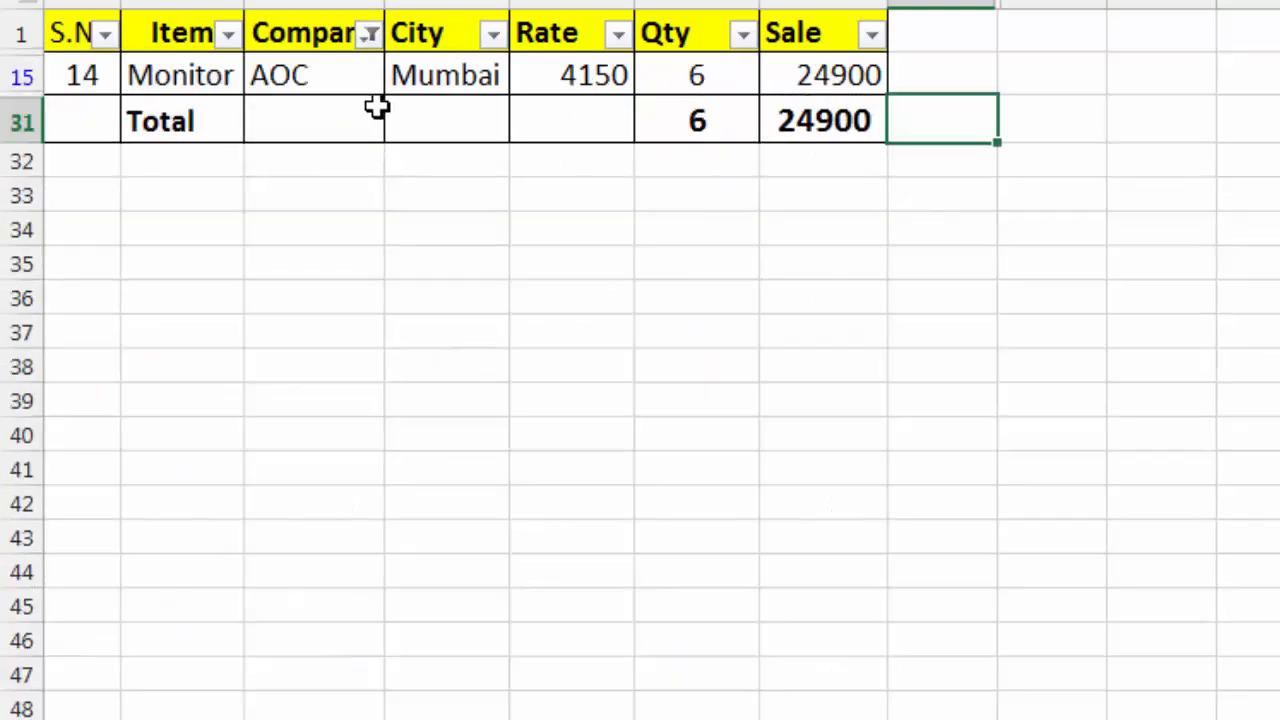
Change the Company filter to show Brother instead of AOC
{"action": "left_click", "coordinate": [370, 37]}
{"action": "left_click", "coordinate": [102, 396]}
{"action": "left_click", "coordinate": [102, 423]}
{"action": "left_click", "coordinate": [232, 516]}
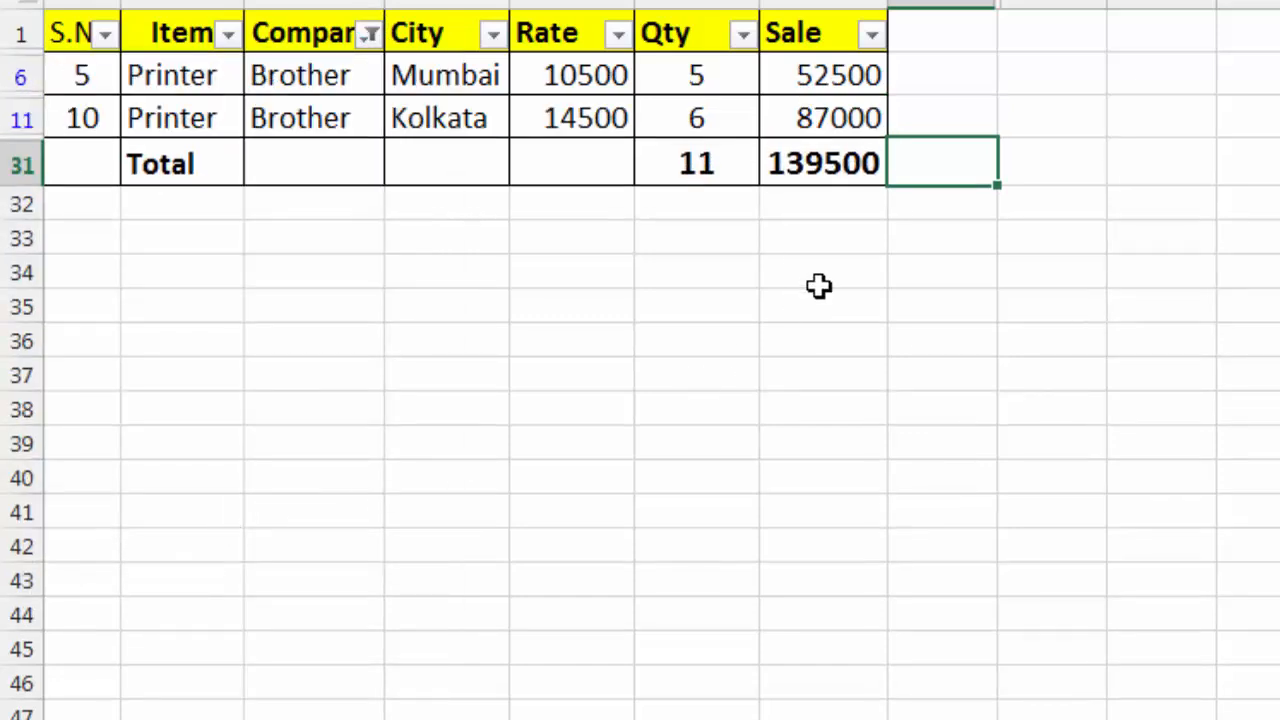
Add HP to the Company filter alongside Brother
{"action": "left_click", "coordinate": [370, 35]}
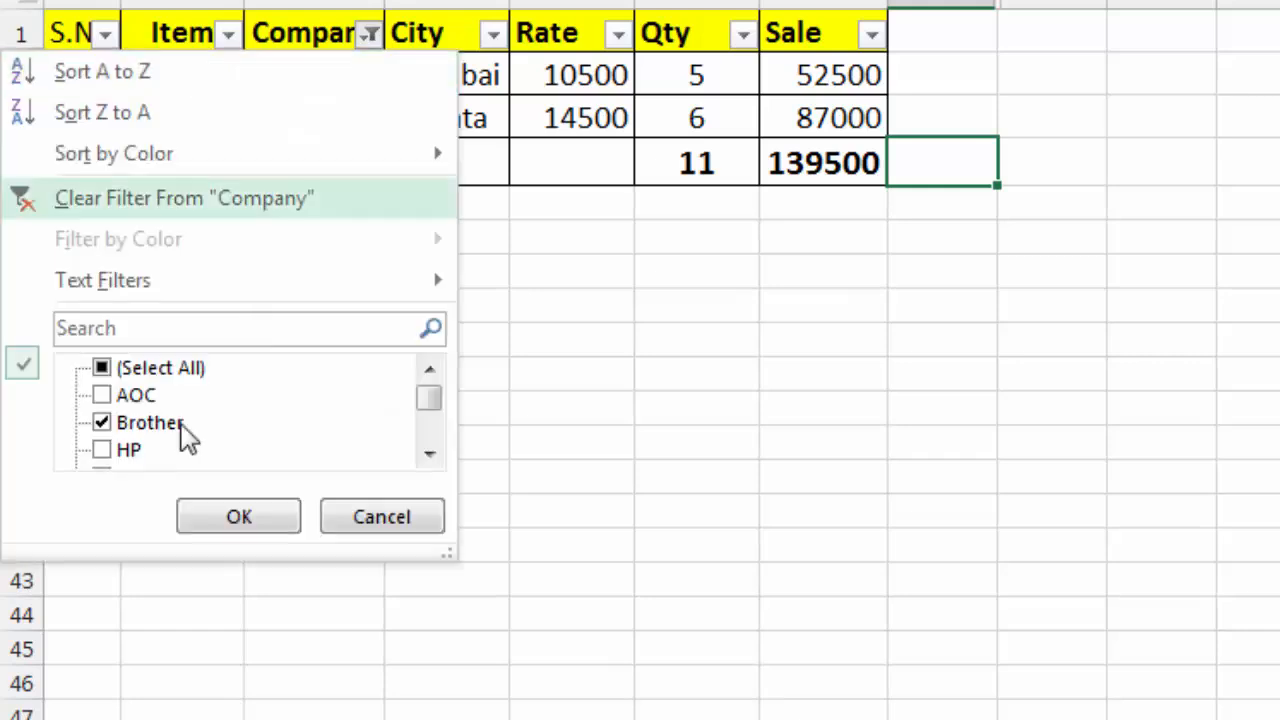
{"action": "left_click", "coordinate": [104, 450]}
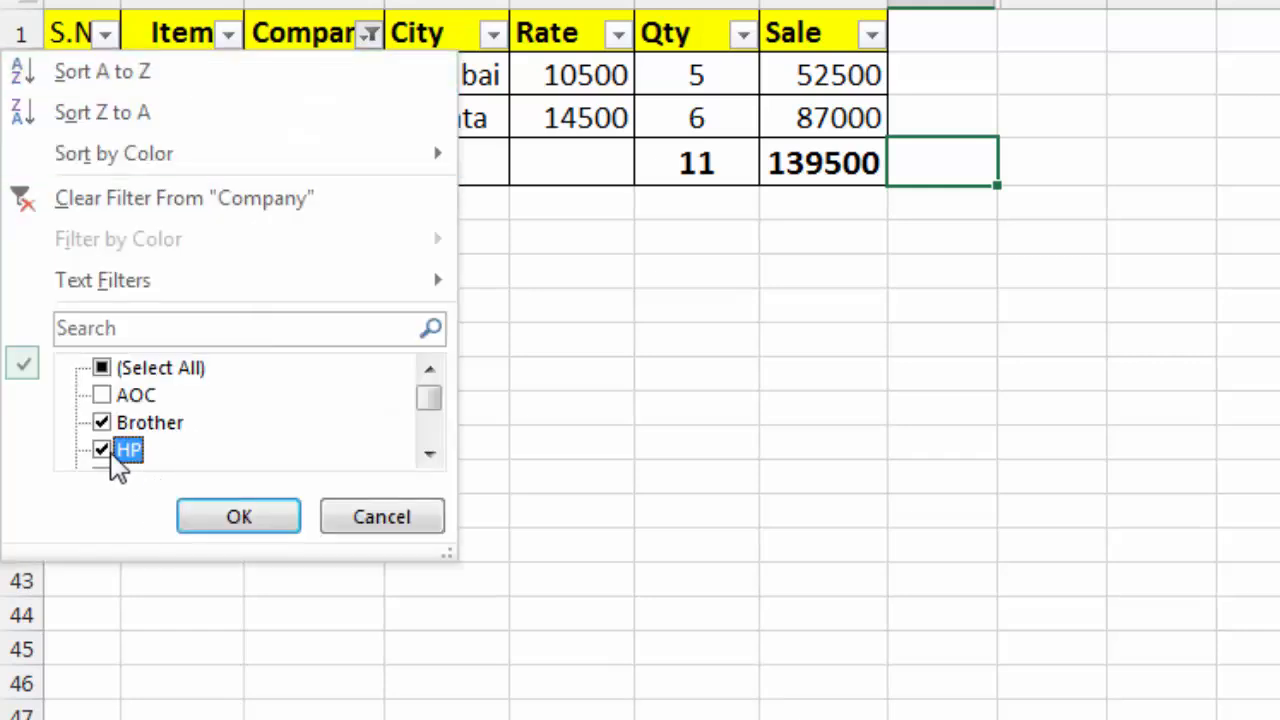
{"action": "left_click", "coordinate": [230, 518]}
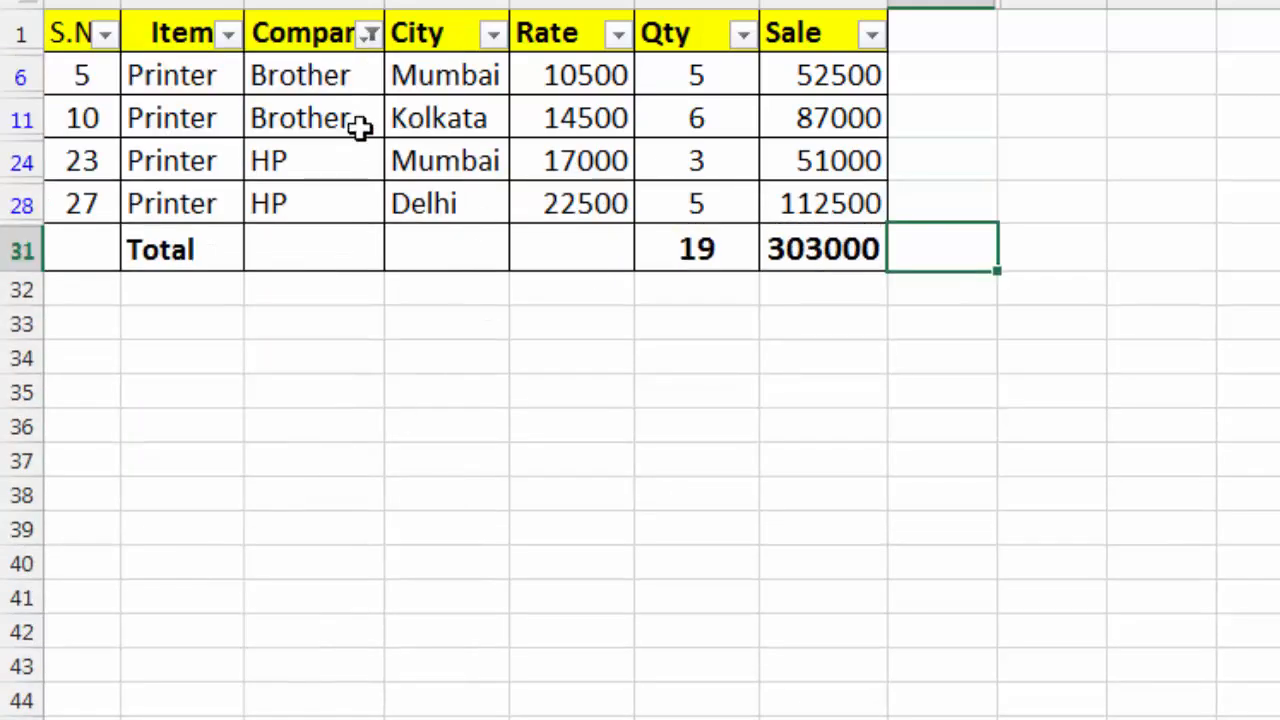
Reset the Company filter to show all companies
{"action": "left_click", "coordinate": [371, 38]}
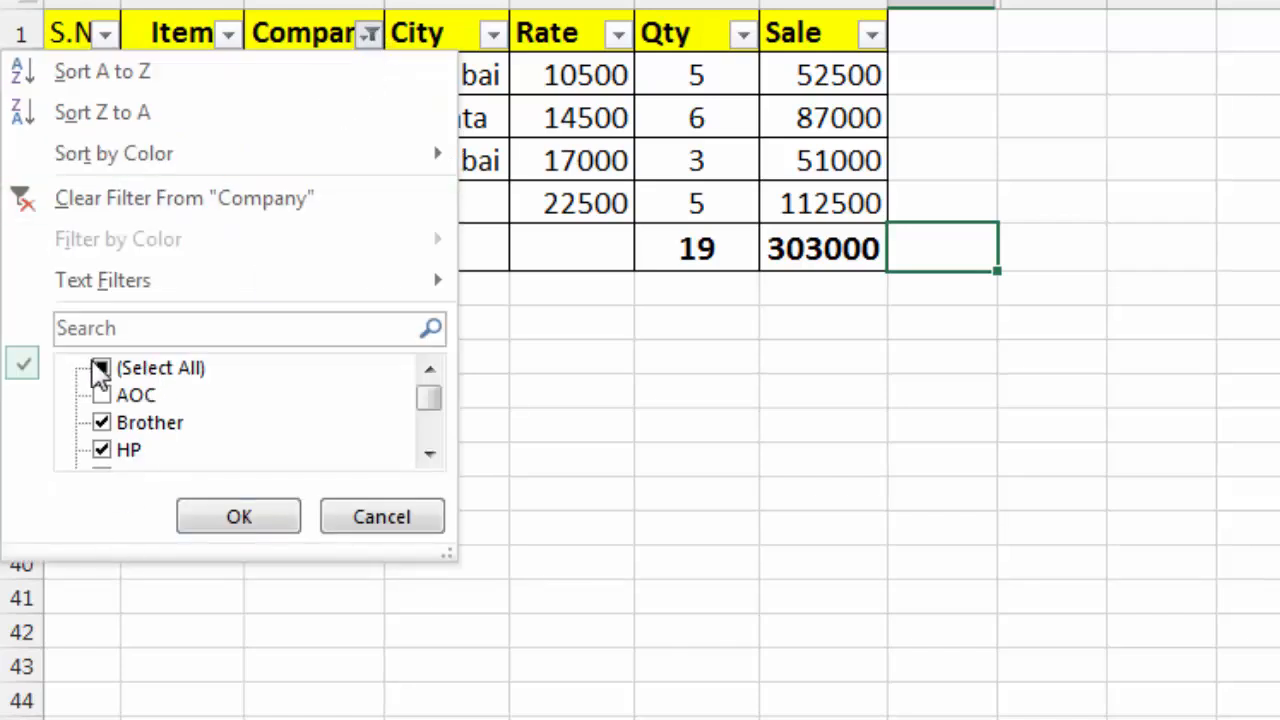
{"action": "left_click", "coordinate": [213, 525]}
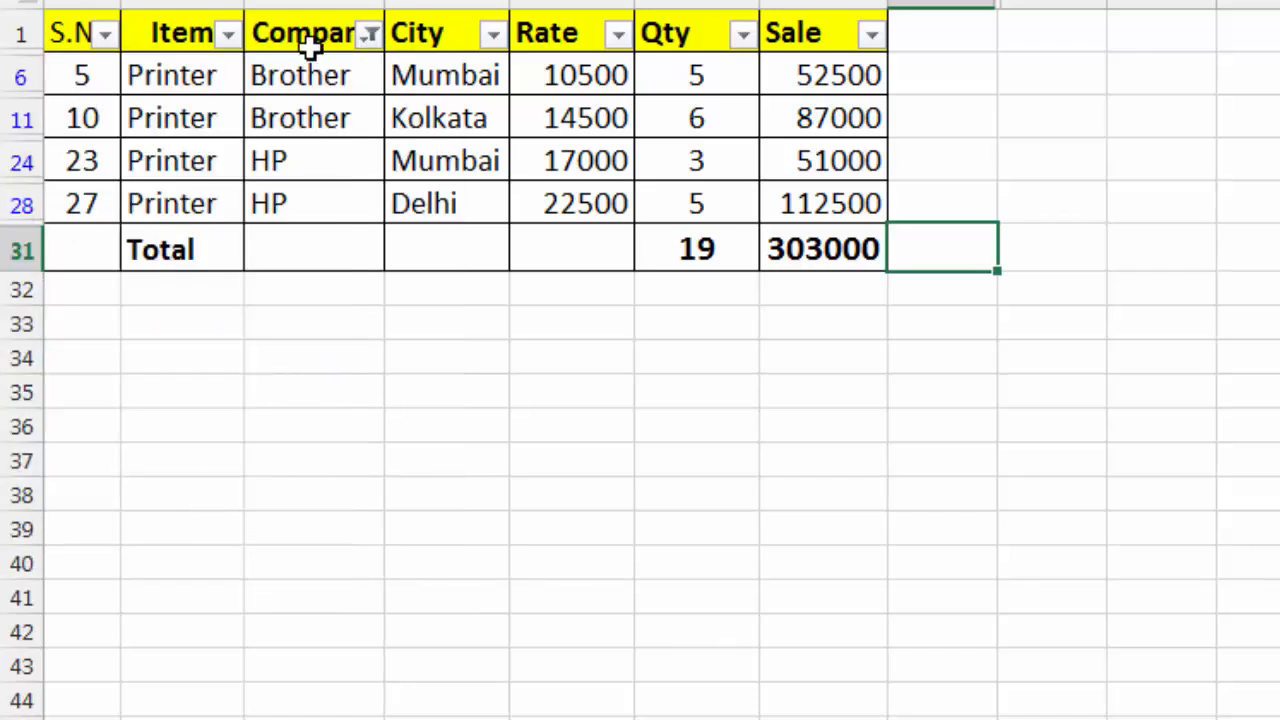
{"action": "left_click", "coordinate": [369, 37]}
{"action": "left_click", "coordinate": [130, 368]}
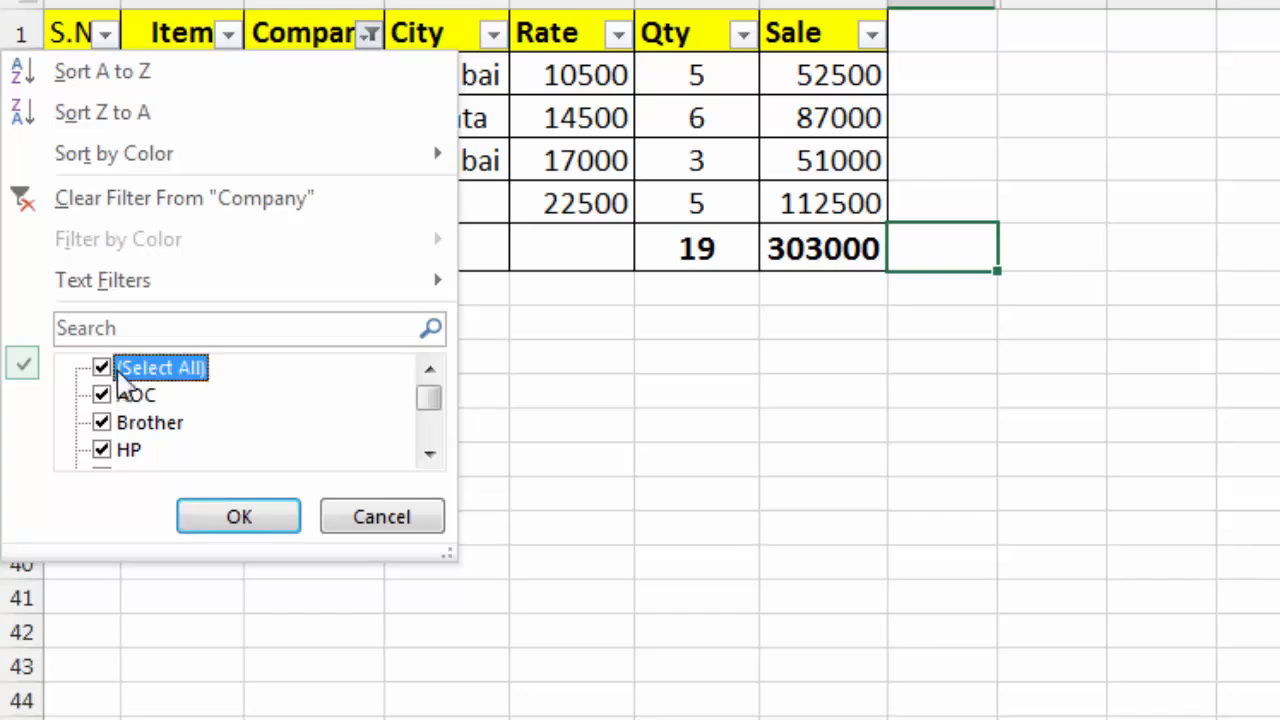
{"action": "left_click", "coordinate": [262, 517]}
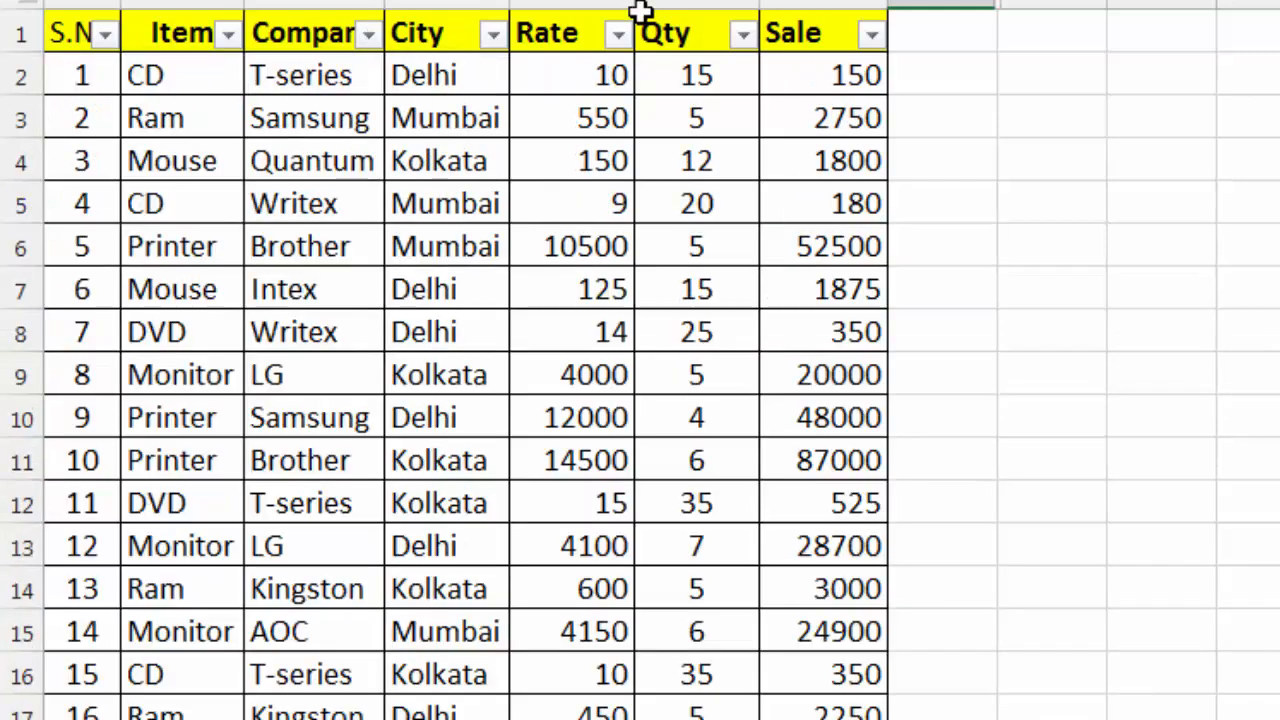
Filter the City column to show only Delhi
{"action": "left_click", "coordinate": [493, 35]}
{"action": "left_click", "coordinate": [182, 372]}
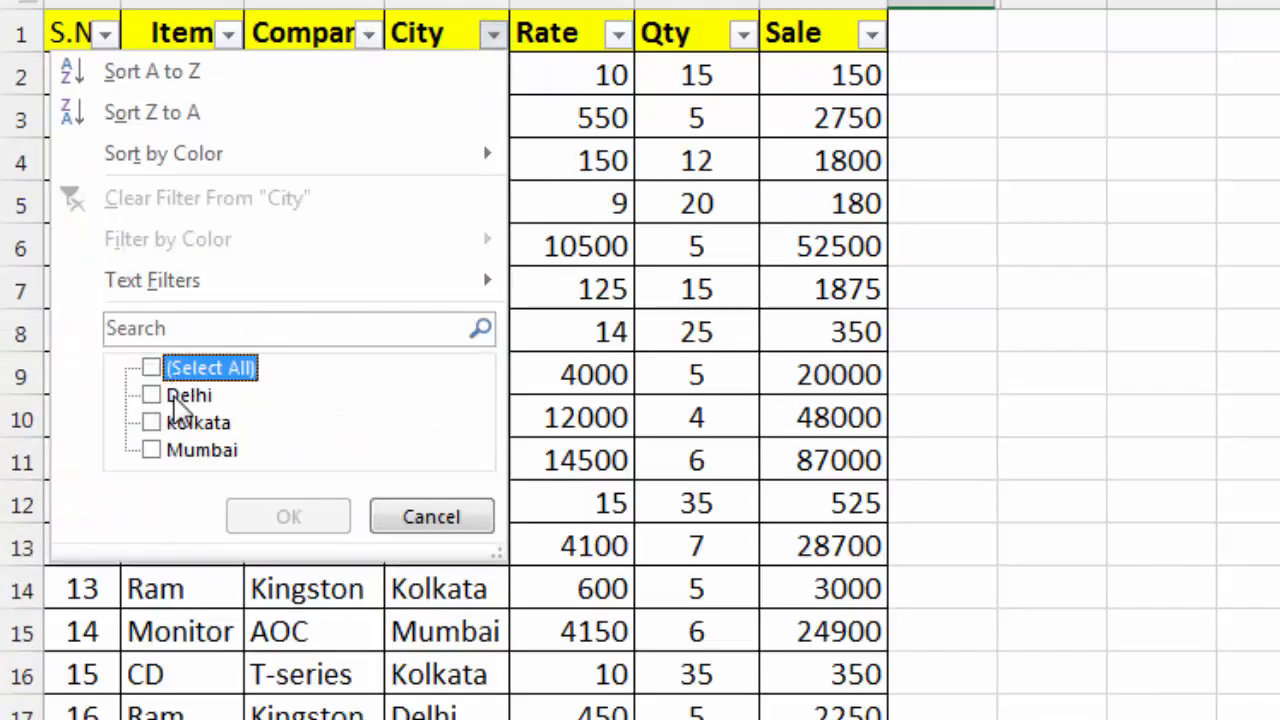
{"action": "left_click", "coordinate": [175, 398]}
{"action": "left_click", "coordinate": [295, 523]}
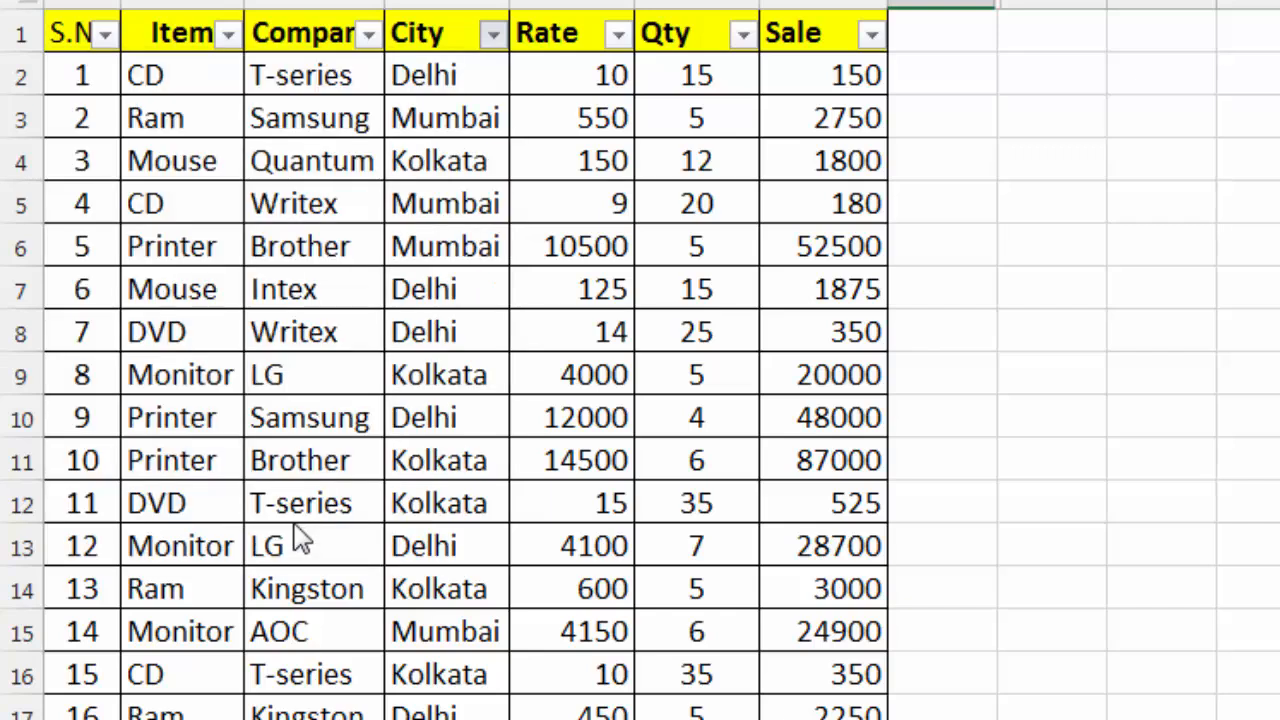